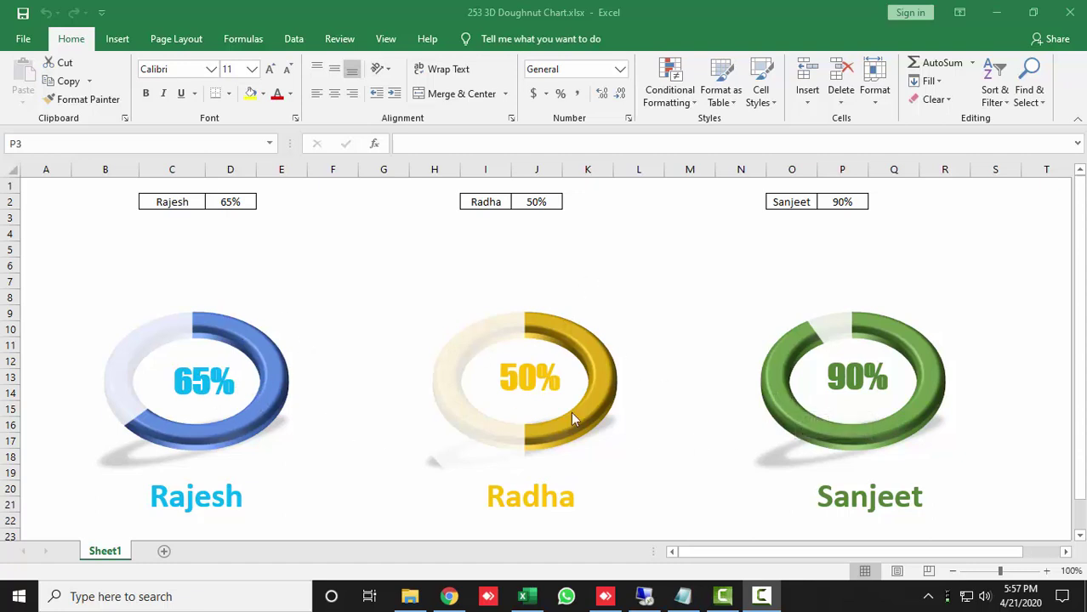
- Enter the new progress values 19% in D2, 94% in J2 and 74% in P2
left_click(236, 201)
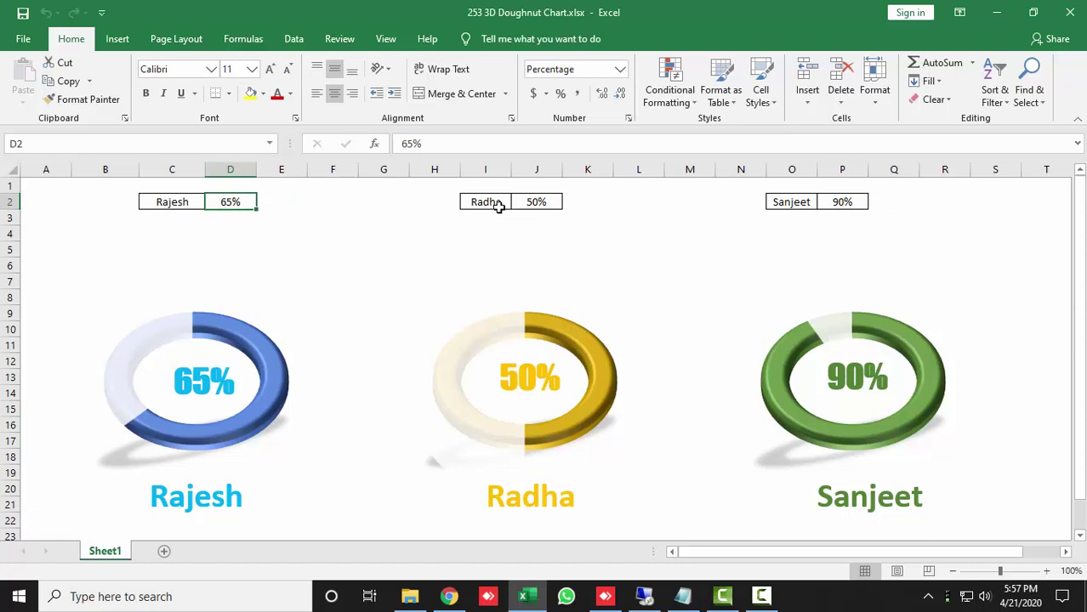
type("19")
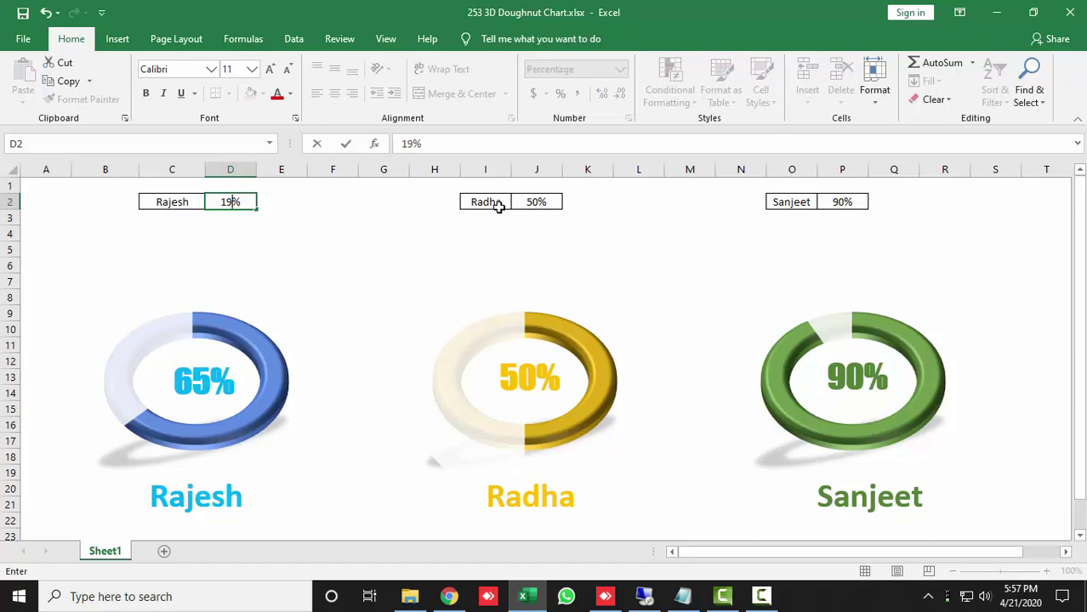
key("ctrl+Return")
key("Right")
key("Right")
key("Right")
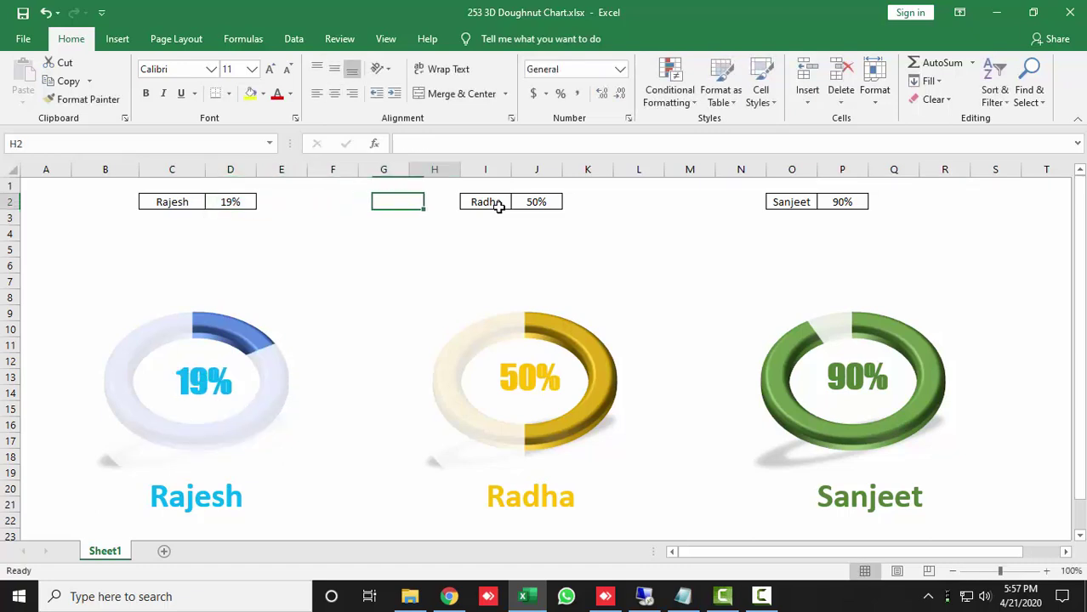
key("Right")
key("Right")
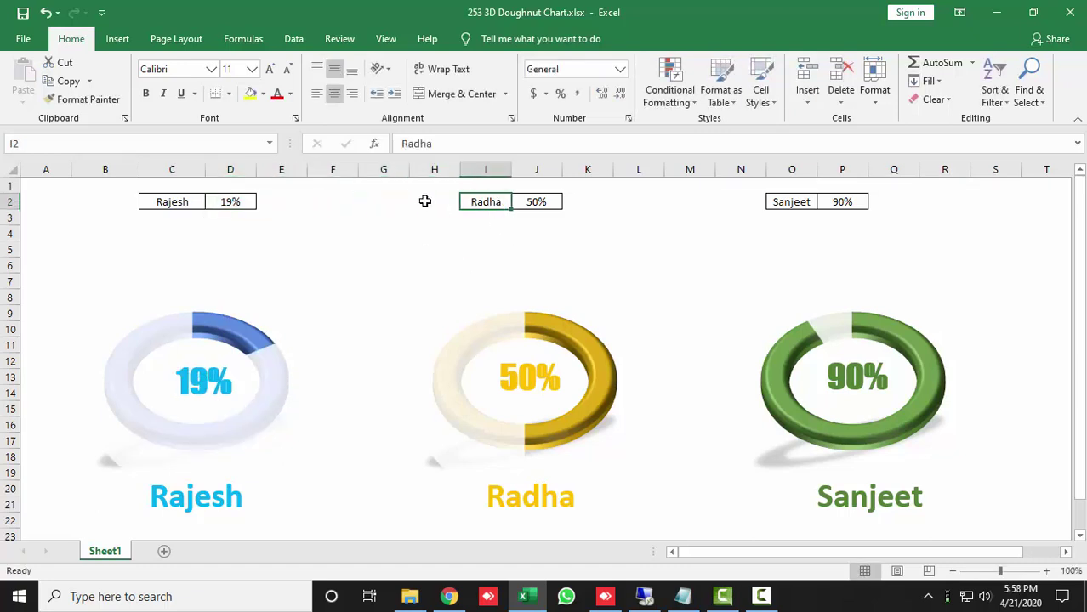
key("Right")
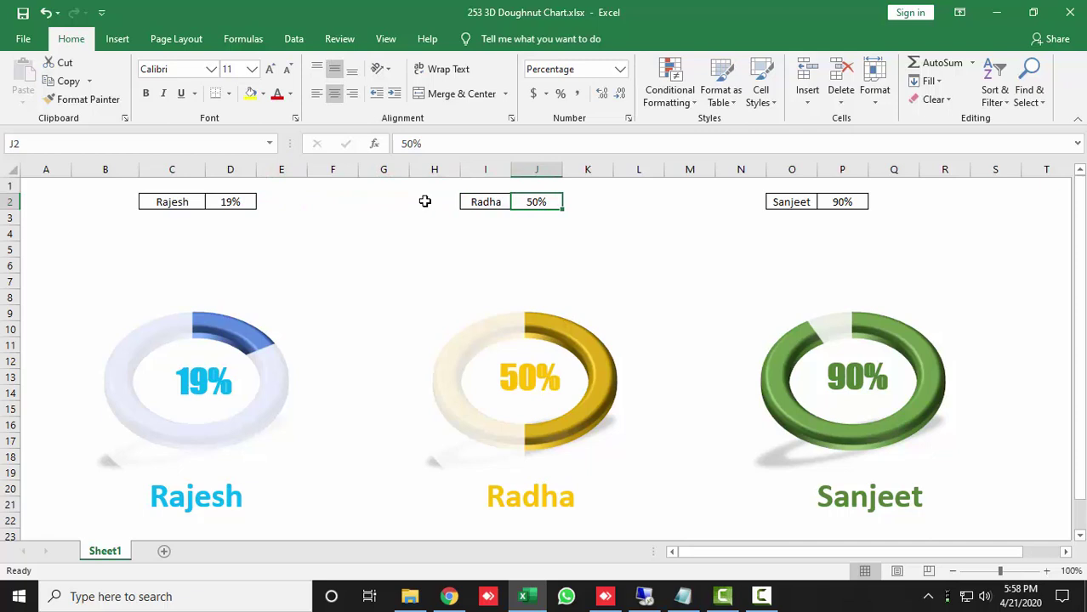
type("94")
key("Return")
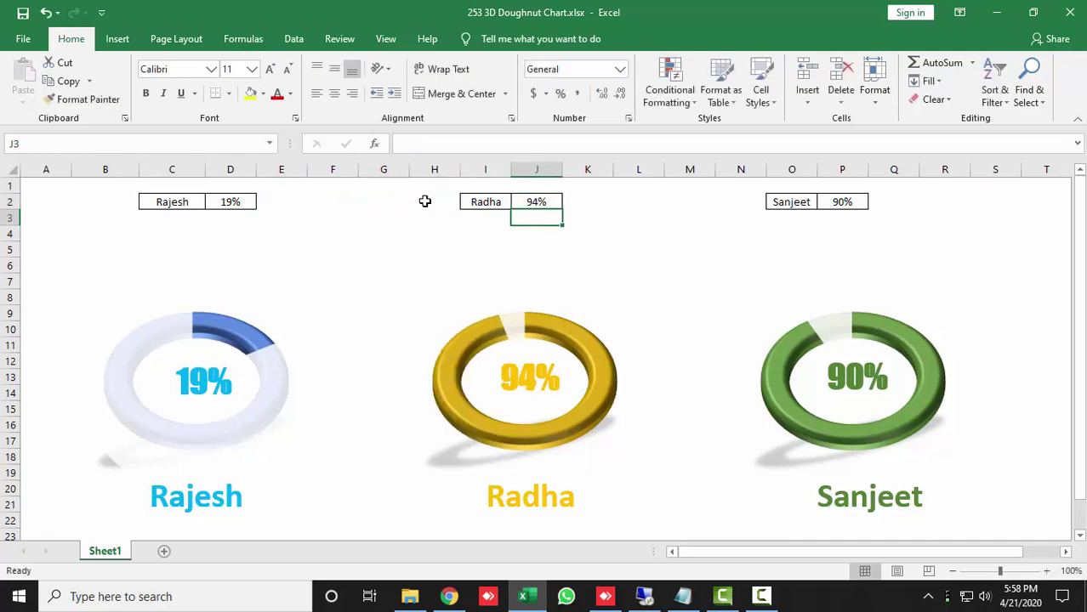
key("Up")
key("Right")
key("Right")
key("Right")
key("Right")
key("Right")
key("Right")
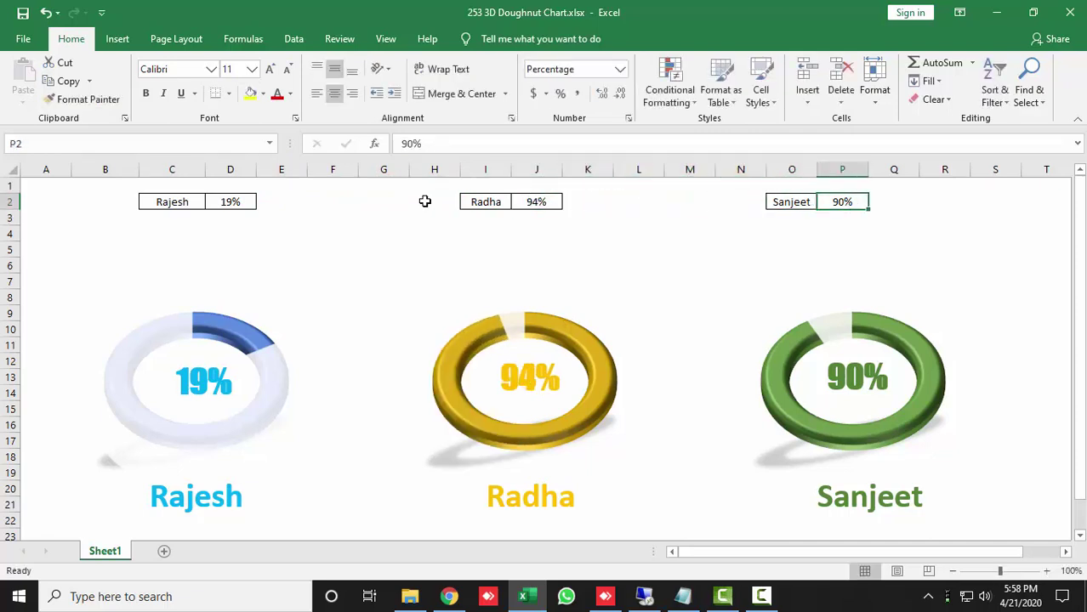
type("74")
key("Return")
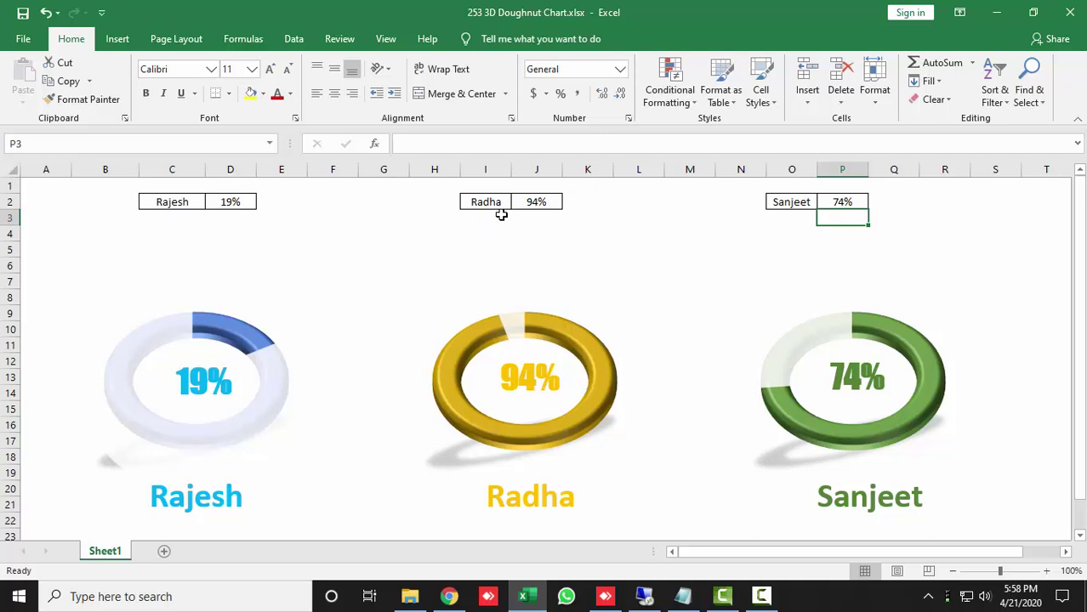
- Copy the middle entry's name and percentage from I2:J2 into F2:G2 of a new Sheet2
left_click_drag(489, 203, 546, 201)
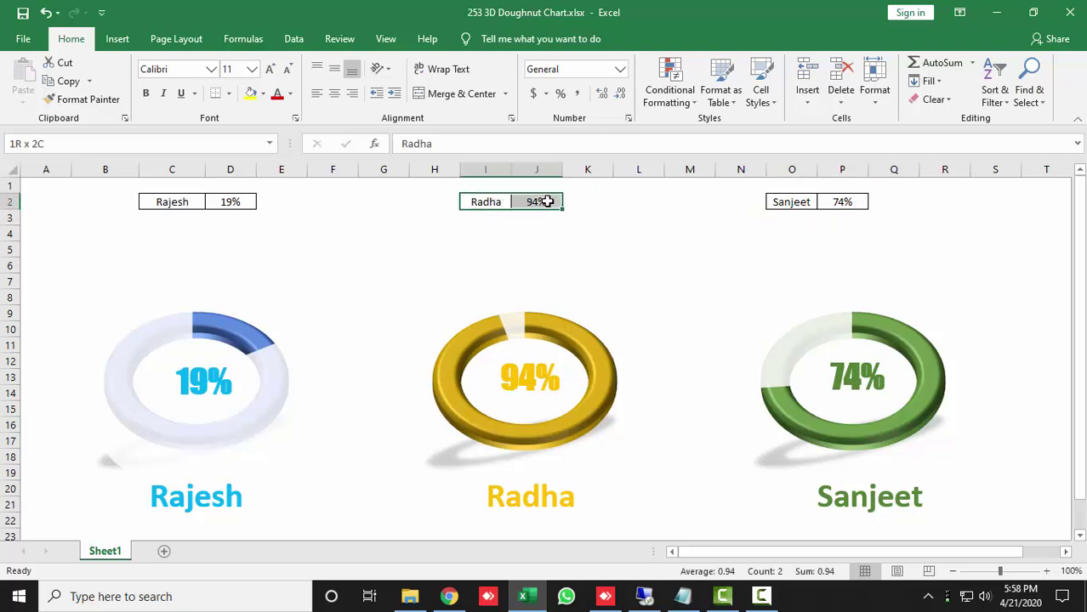
key("ctrl+c")
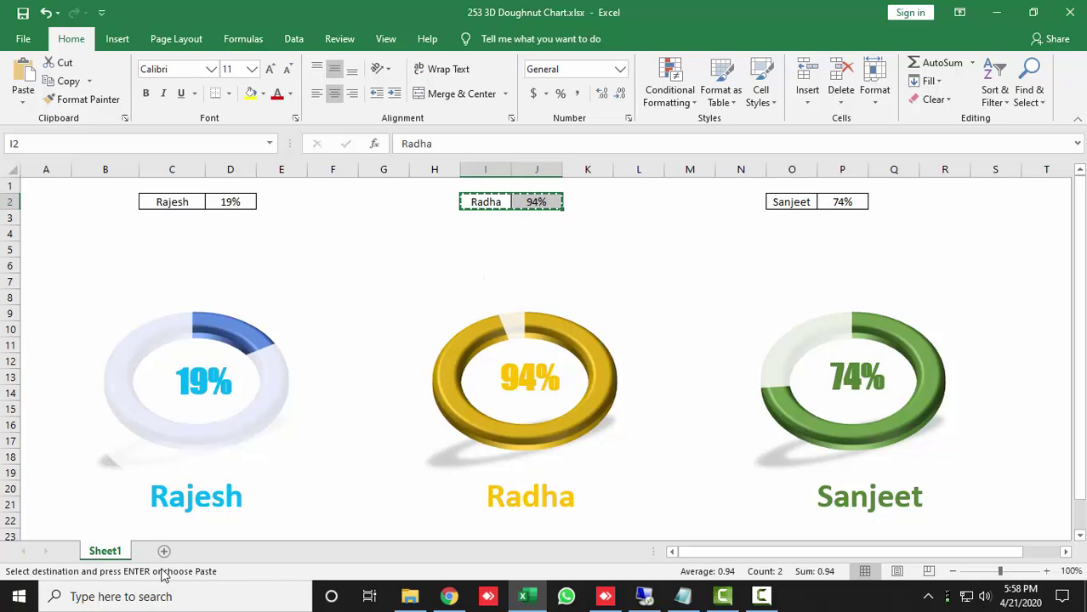
left_click(164, 551)
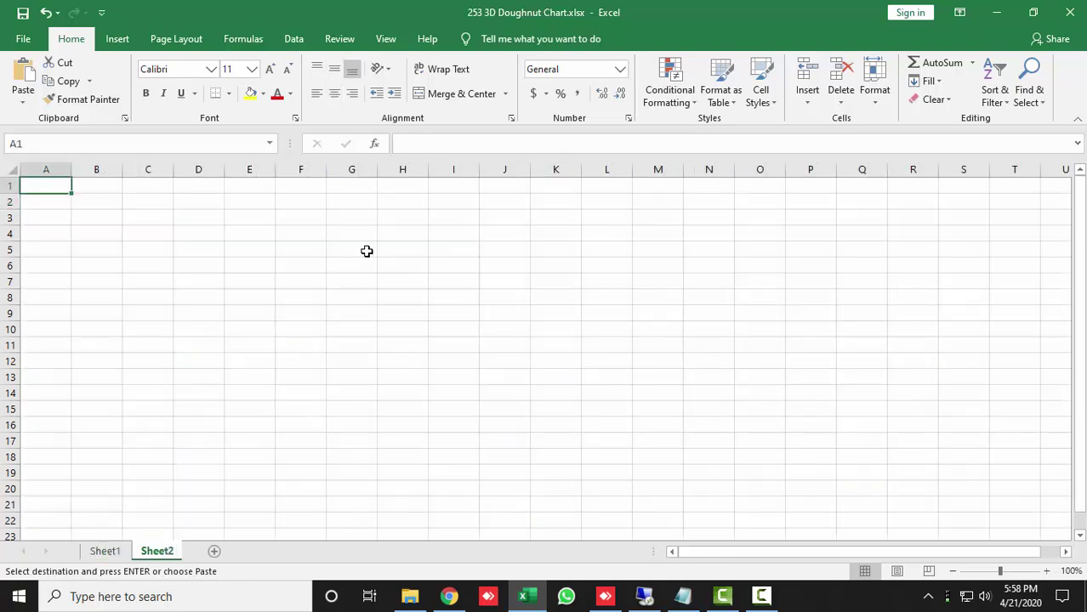
left_click(294, 208)
key("ctrl+v")
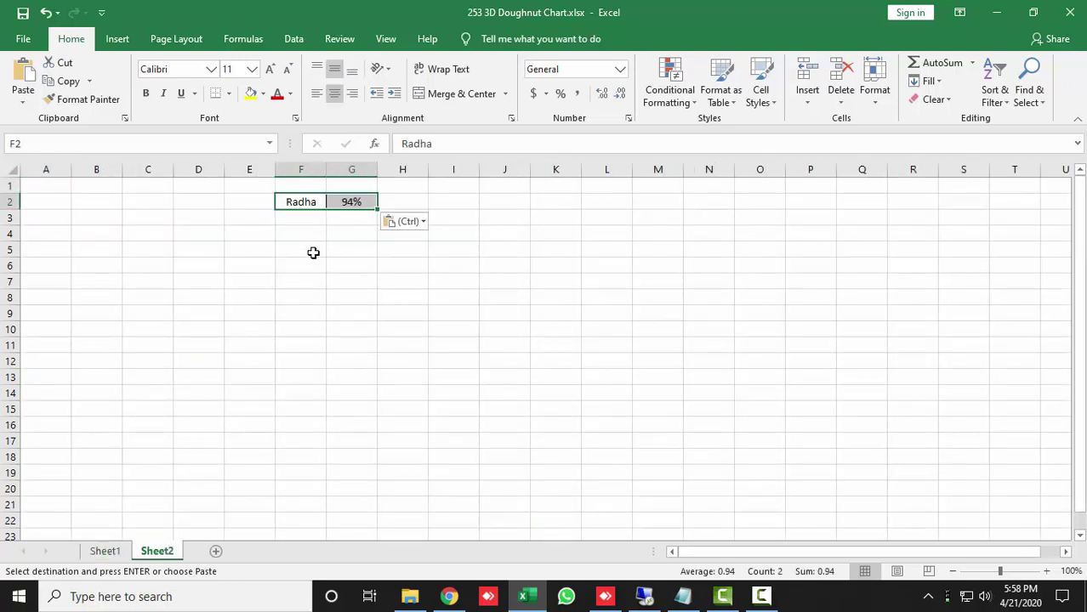
left_click(348, 268)
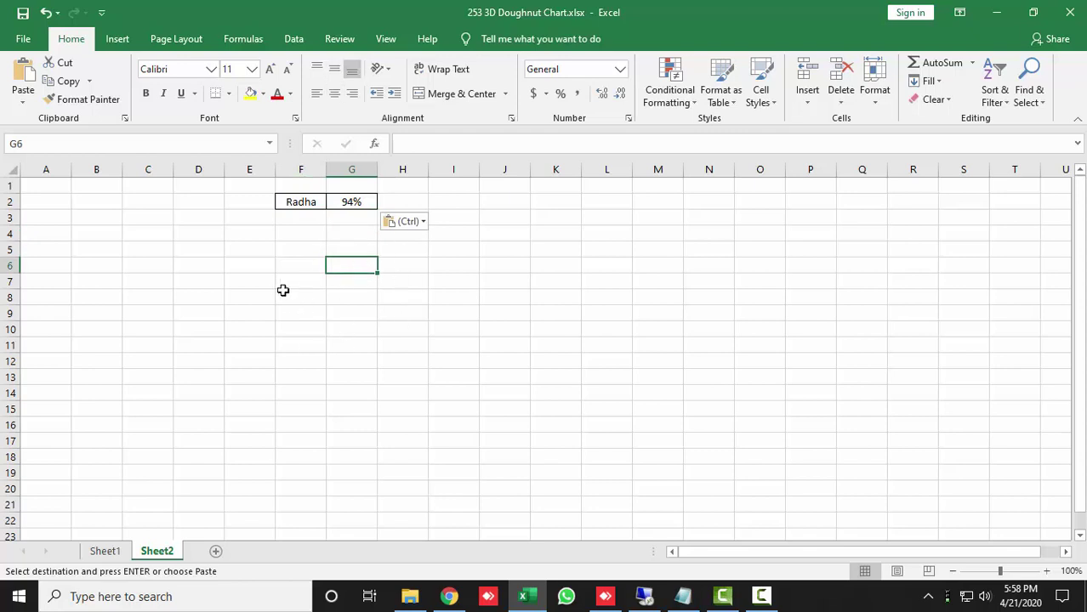
- Hide the gridlines on Sheet2, then check the charts on Sheet1 and return
left_click(385, 38)
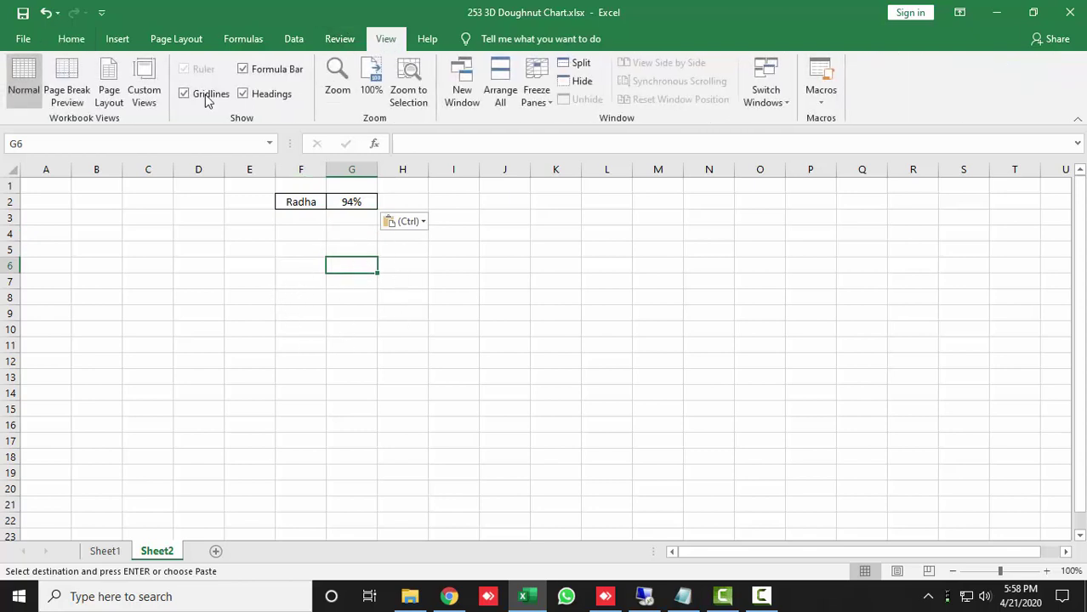
left_click(184, 94)
left_click(199, 329)
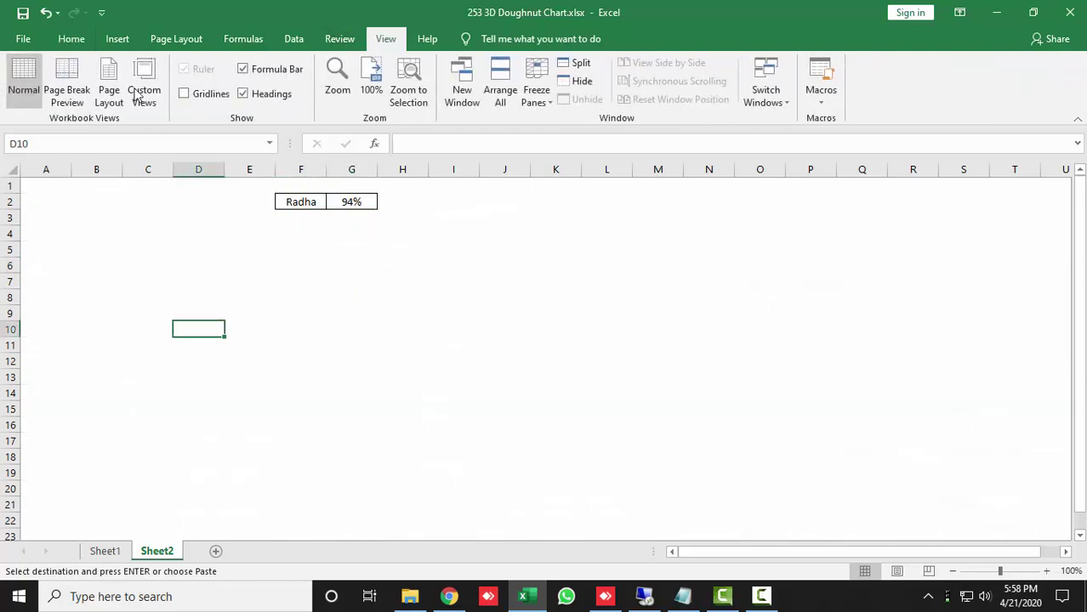
left_click(69, 43)
left_click(368, 261)
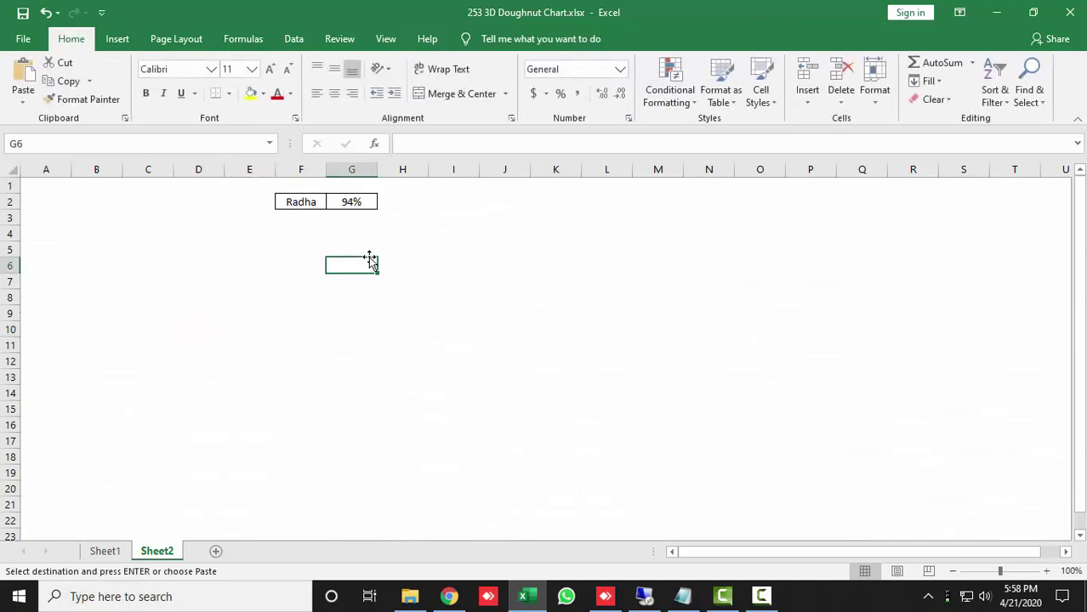
left_click(111, 553)
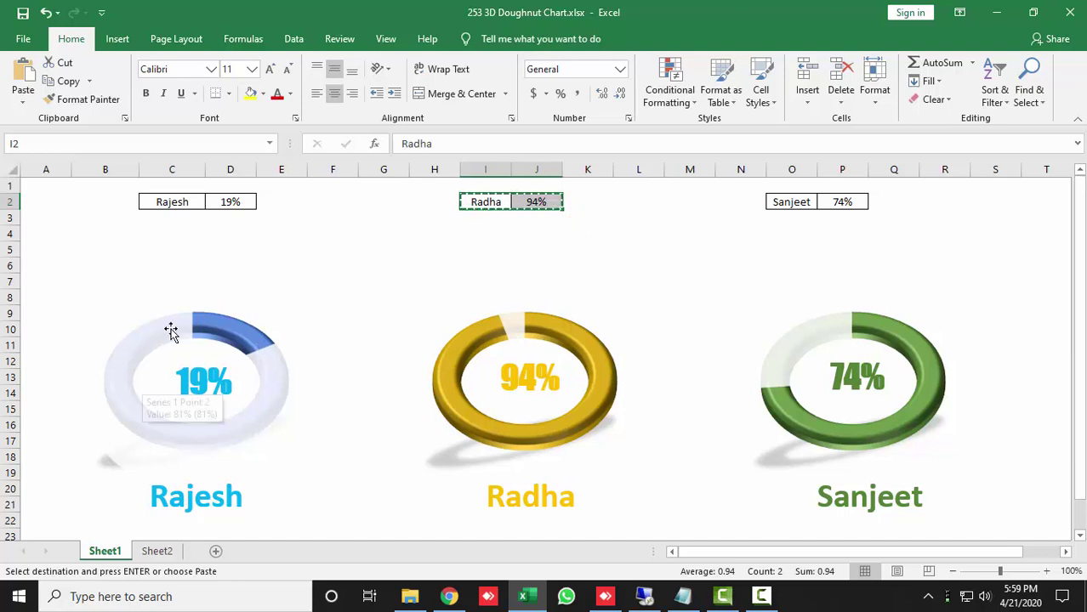
left_click(158, 552)
- Enter the formula =1-G2 in Sheet2 cell H2 so it shows the remaining 6%
left_click(403, 200)
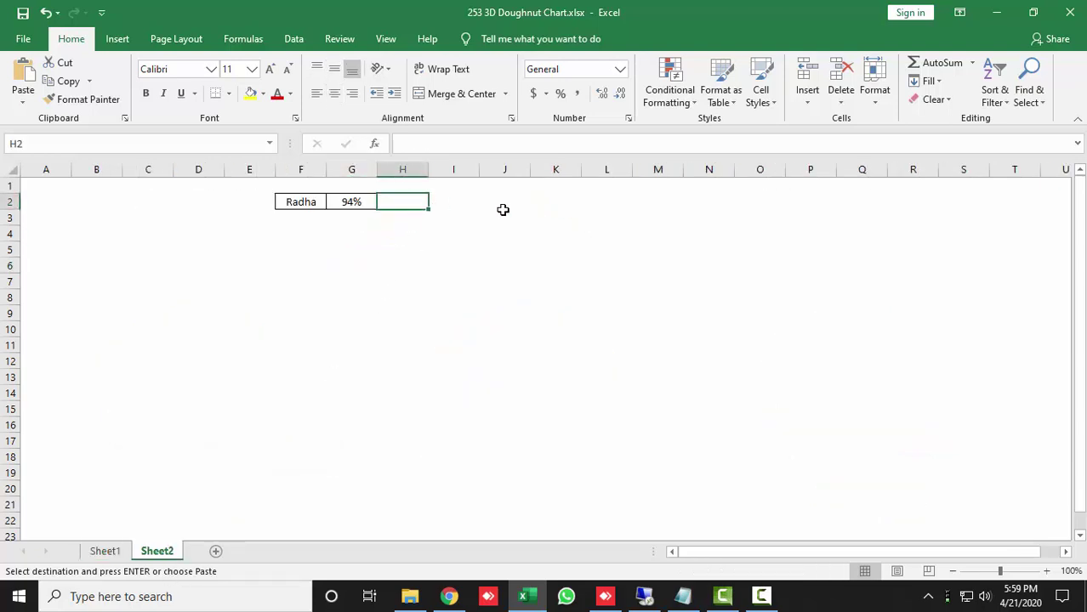
type("=")
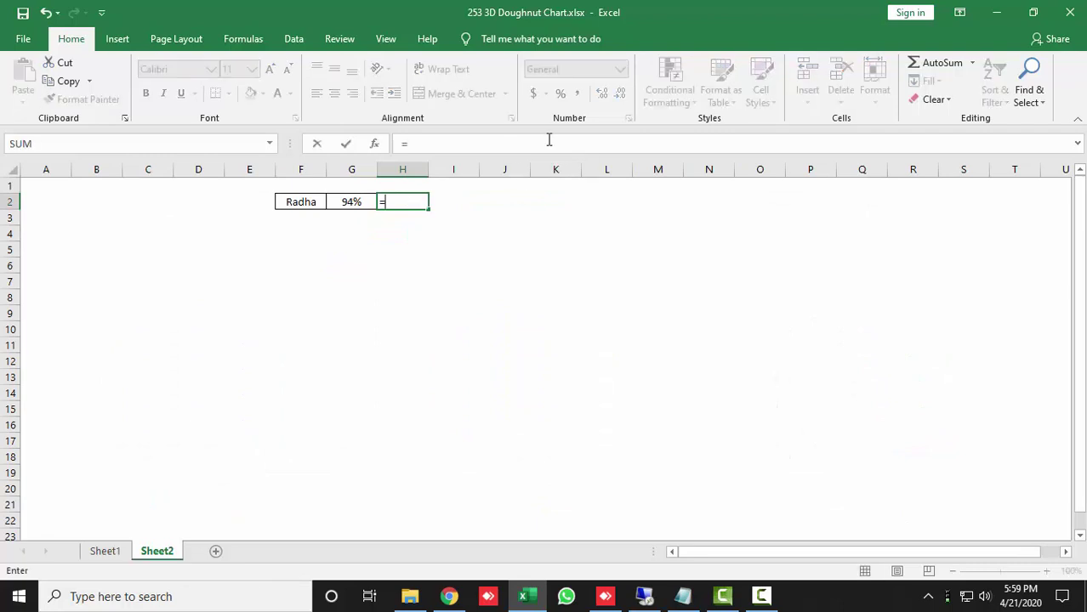
type("1")
type("-")
key("Left")
key("Return")
key("Up")
key("Left")
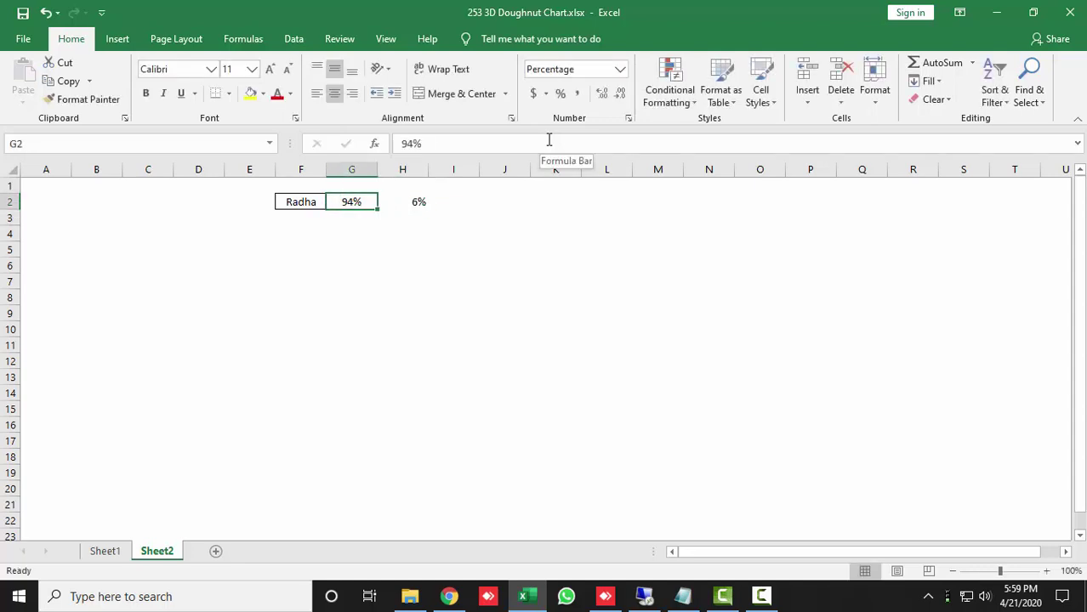
key("Right")
key("Left")
key("Right")
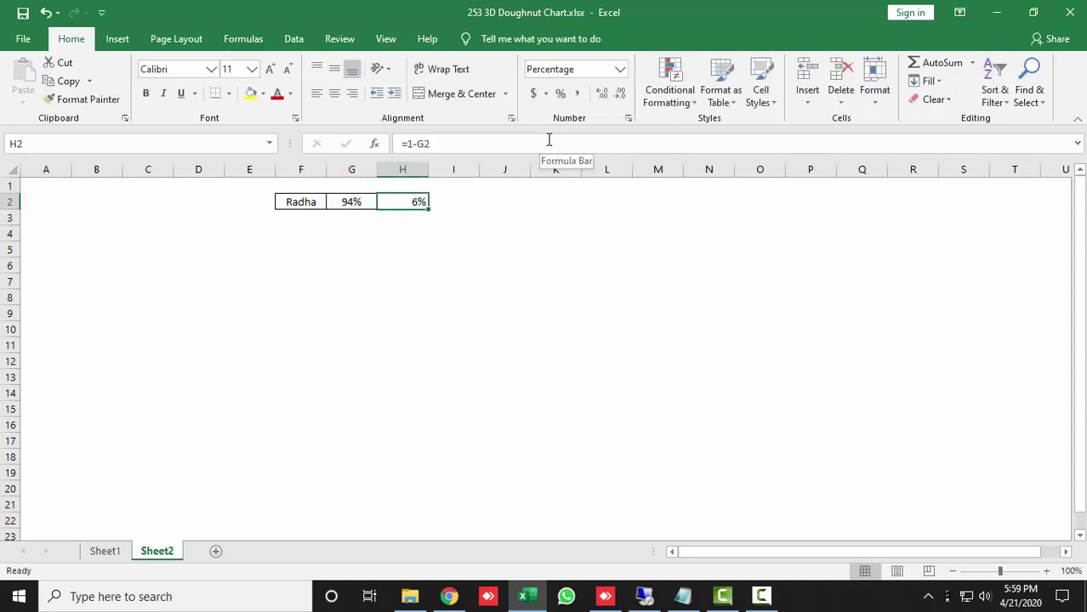
key("Down")
key("Down")
key("Left")
key("Left")
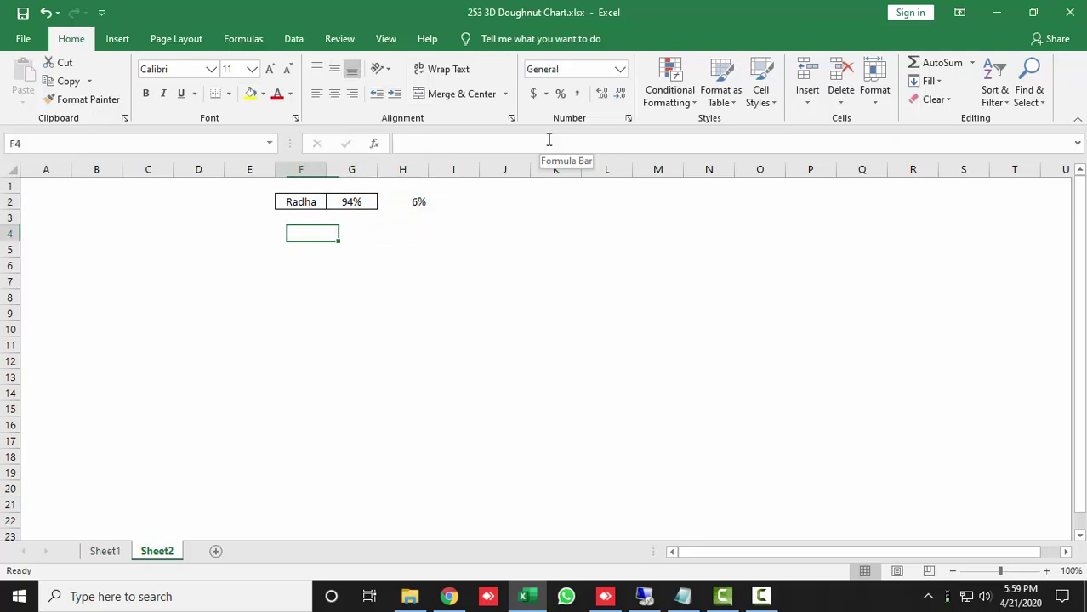
key("Left")
key("Down")
key("Down")
key("Down")
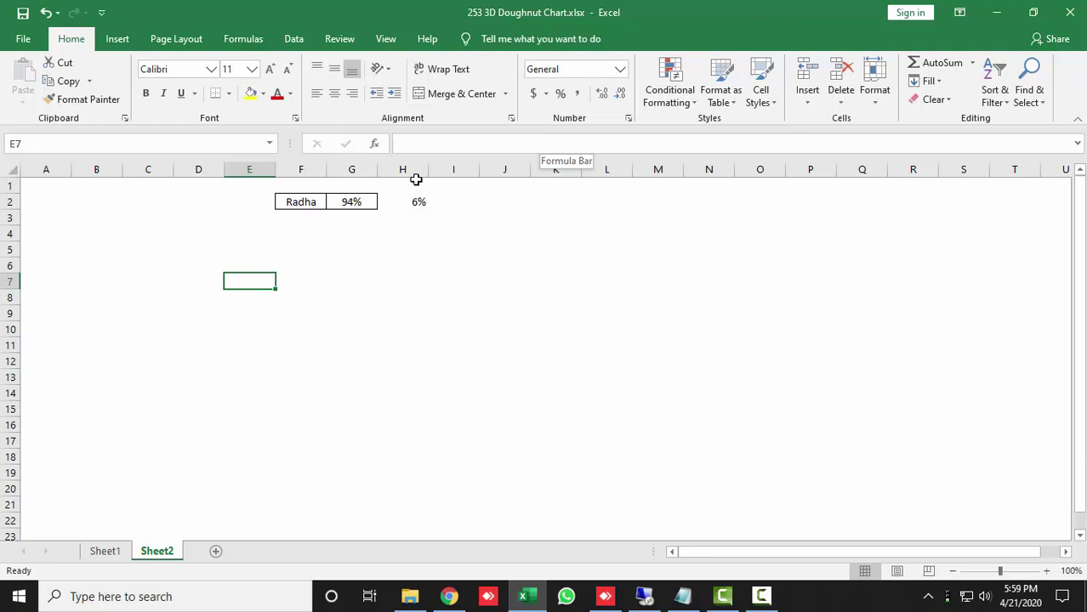
- Pick the Donut basic shape from the Insert tab's Shapes gallery
left_click(116, 40)
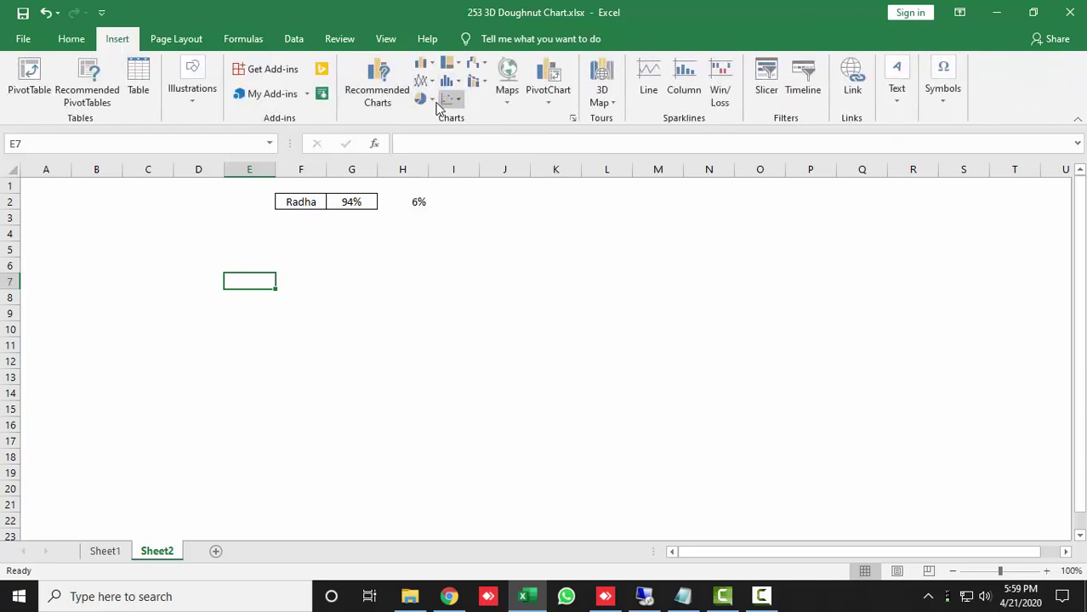
left_click(422, 98)
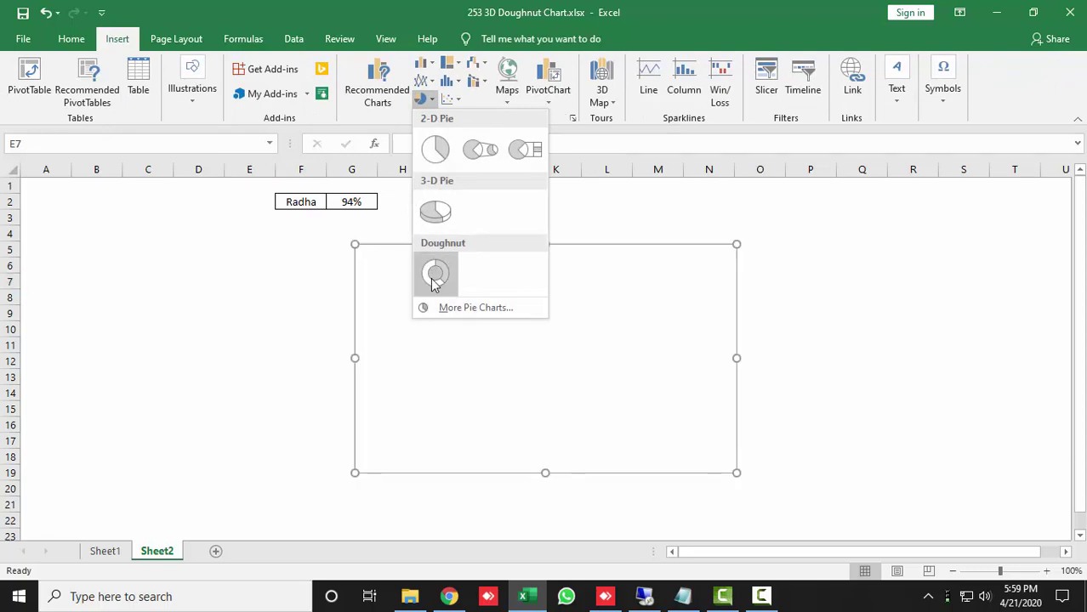
left_click(267, 313)
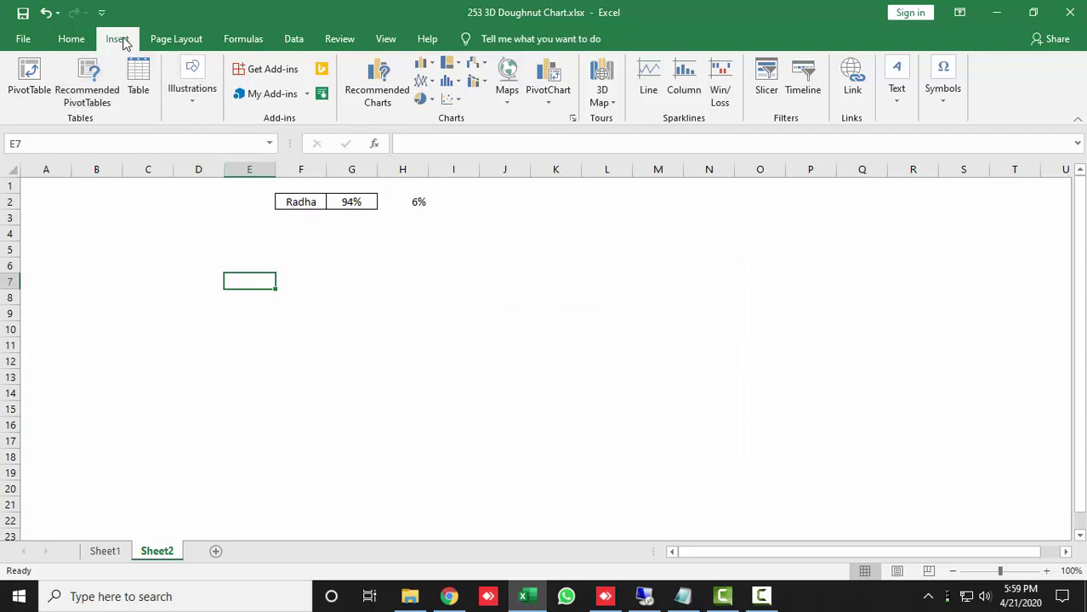
left_click(208, 111)
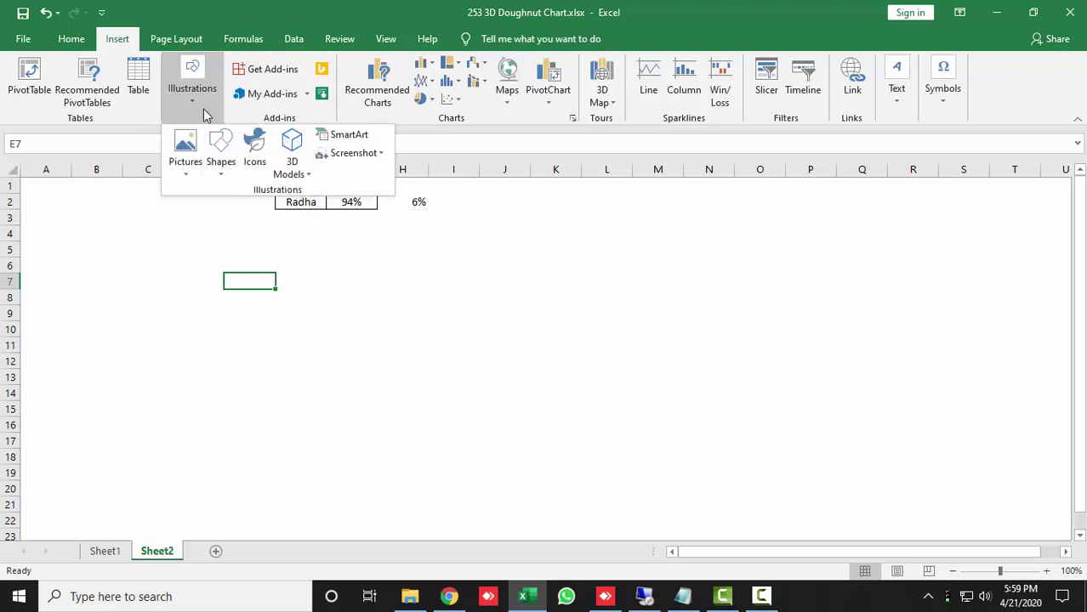
left_click(221, 160)
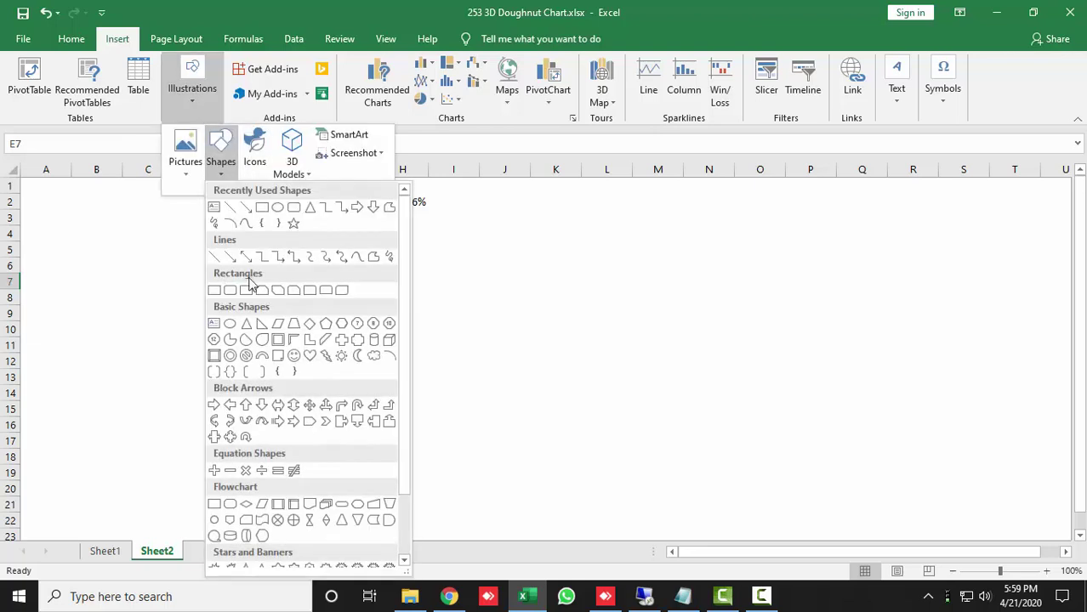
left_click(227, 358)
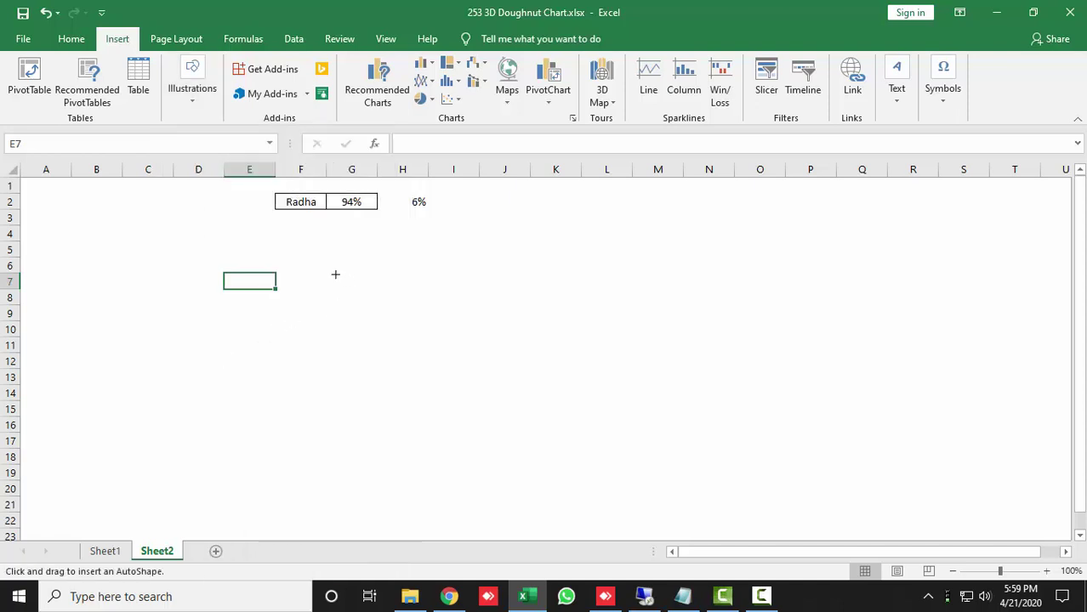
- Draw the Donut shape below the 94% row, shift it left and widen its centre hole
left_click_drag(335, 275, 514, 453)
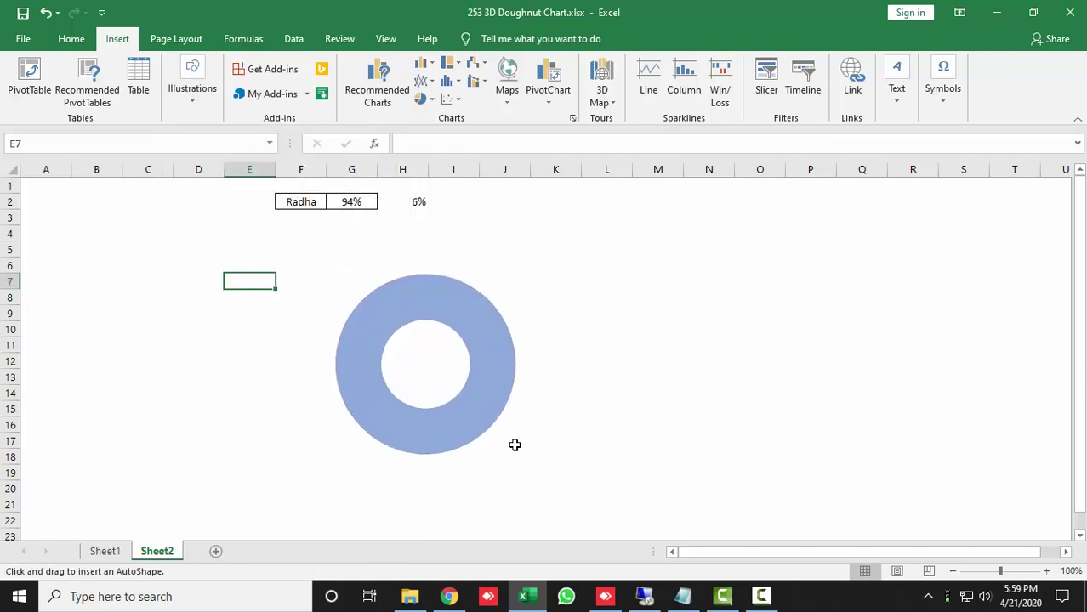
left_click_drag(426, 295, 343, 284)
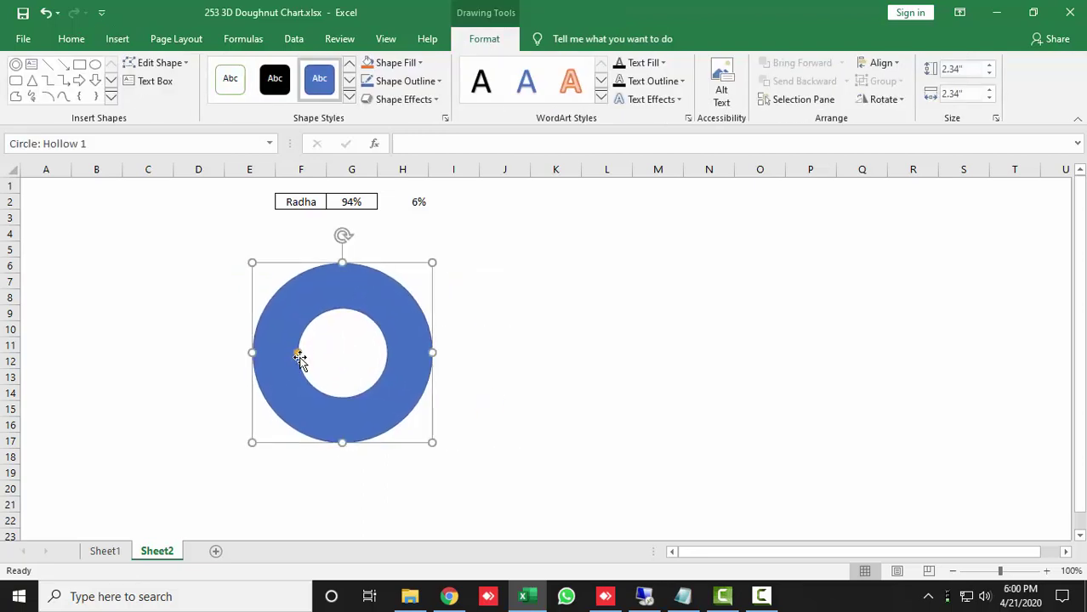
left_click_drag(300, 357, 281, 354)
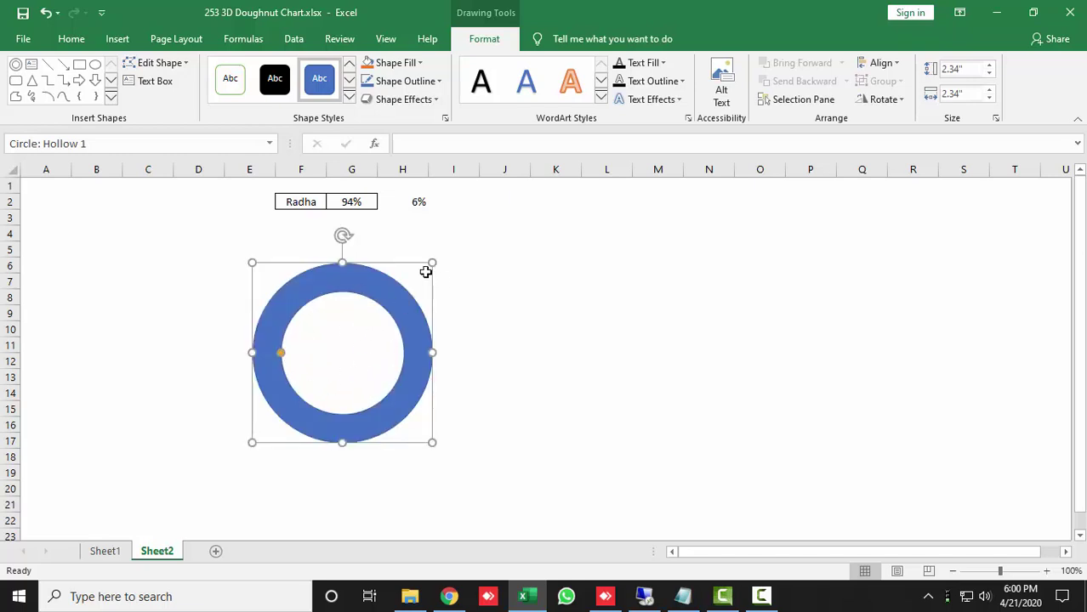
left_click_drag(426, 271, 429, 267)
left_click(409, 303)
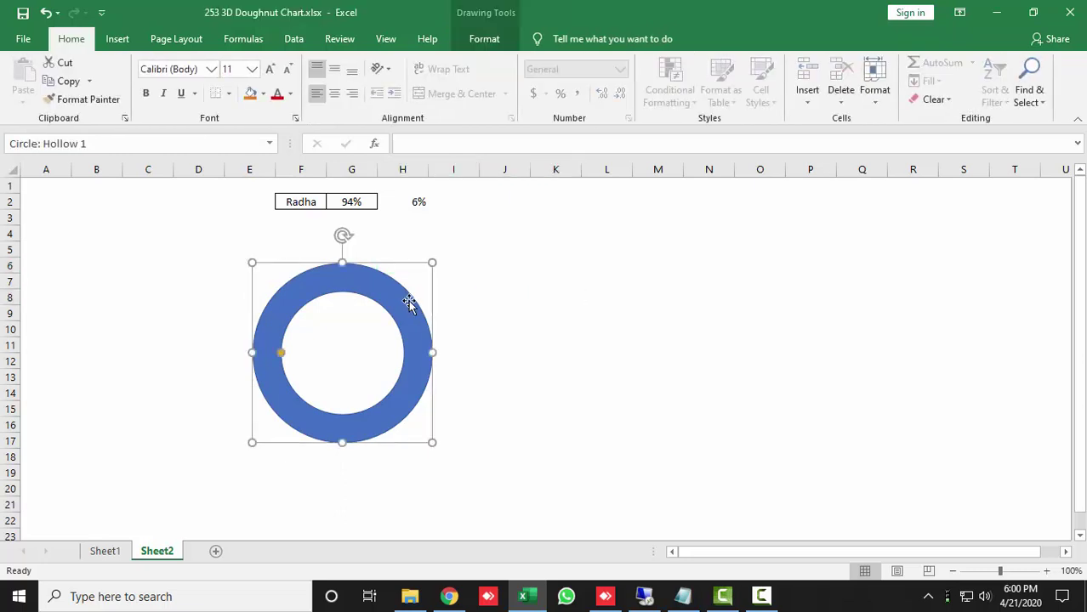
right_click(367, 282)
- Apply the Isometric: Top Up 3-D rotation preset to the doughnut in Format Shape
left_click(421, 563)
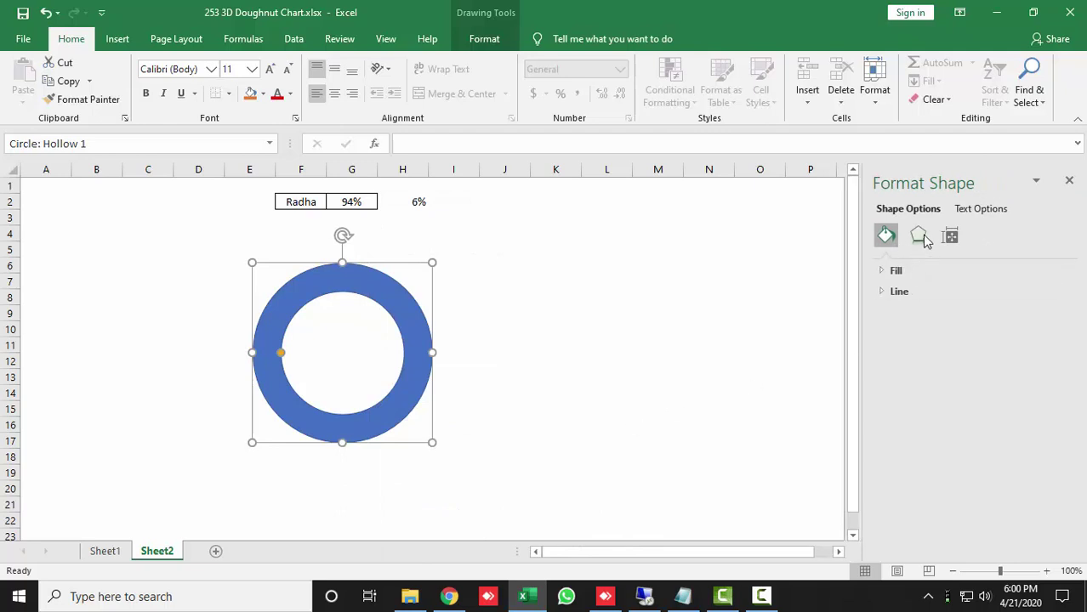
left_click(921, 236)
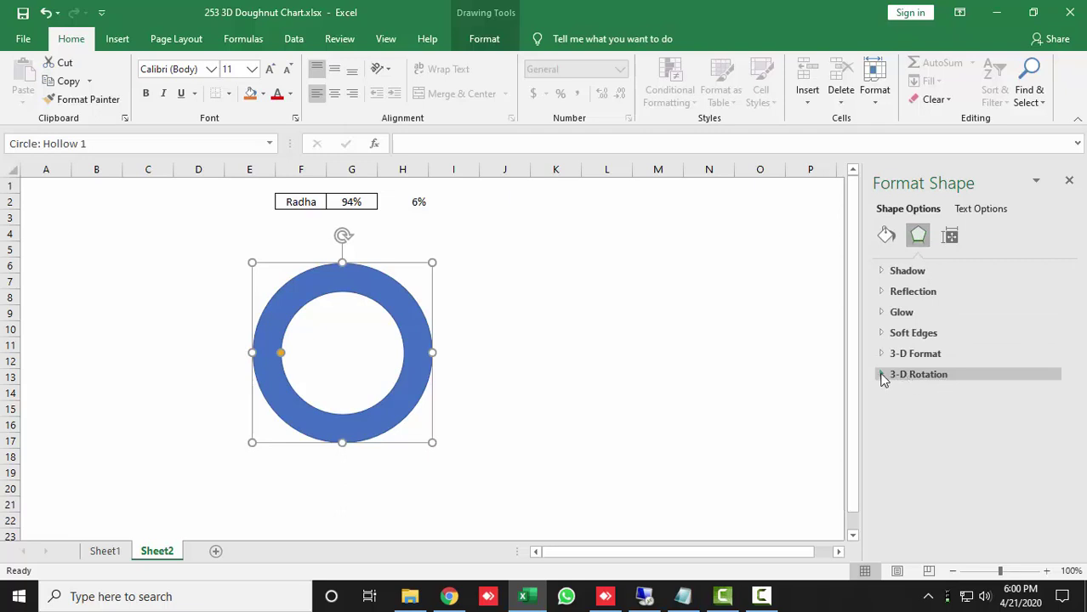
left_click(884, 376)
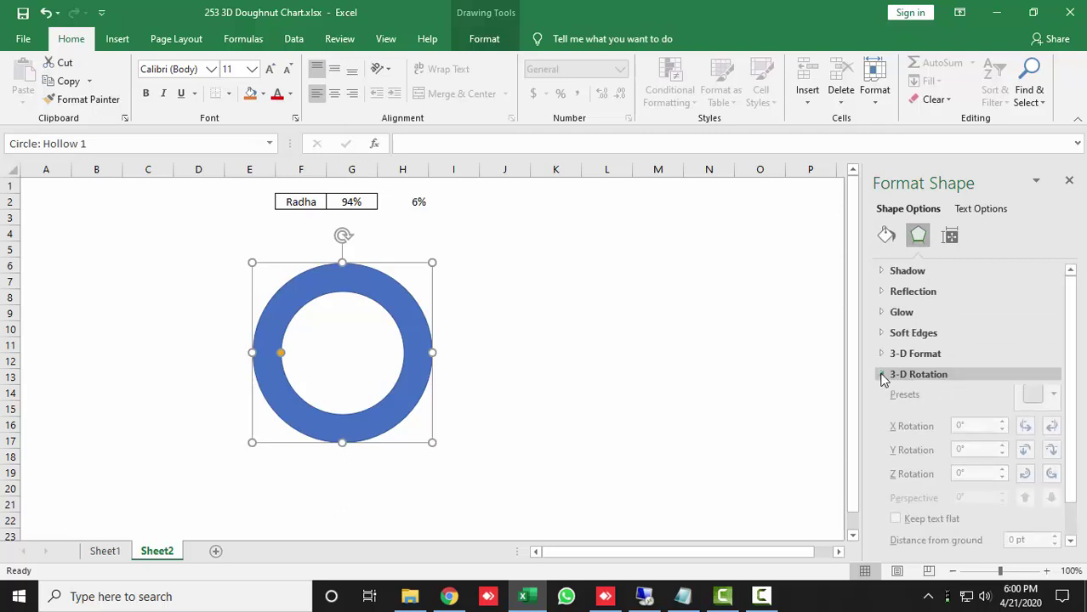
left_click(1051, 405)
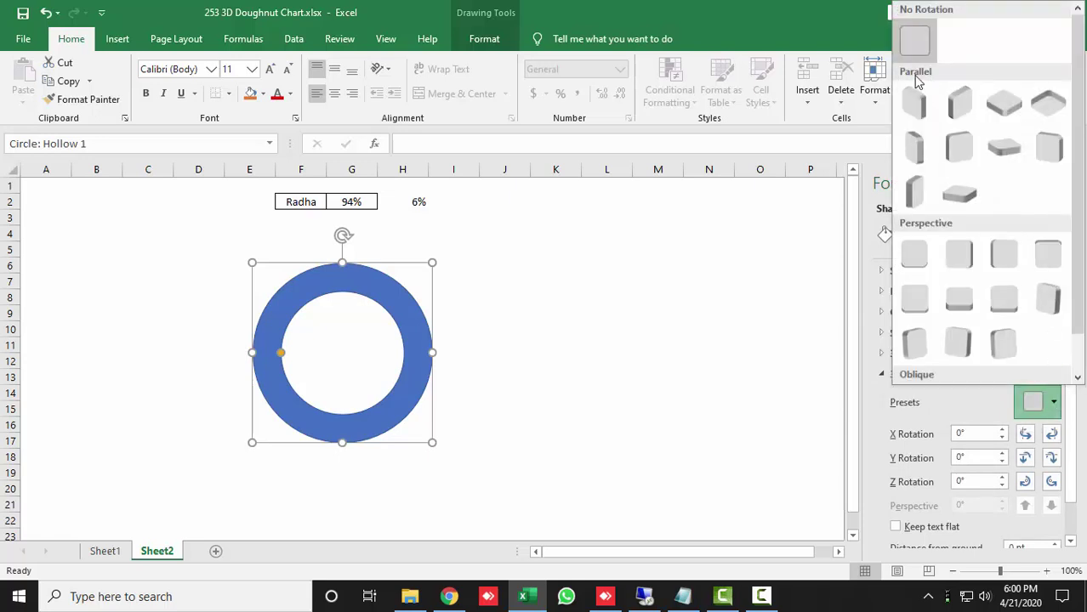
left_click(1004, 105)
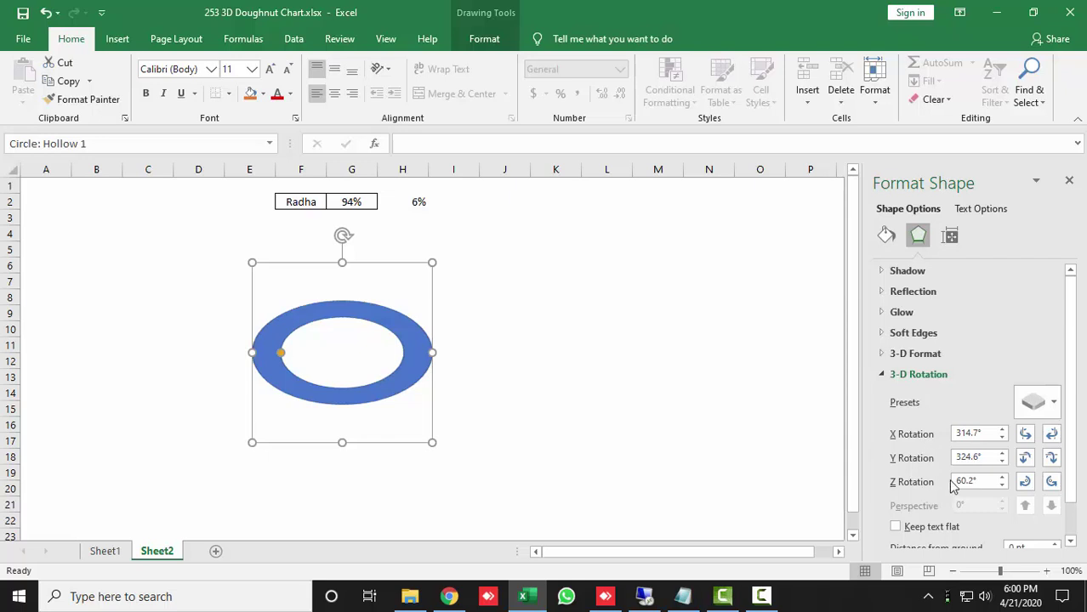
- Adjust the doughnut's 3-D rotation to X 340°, Y 320° and Z 30°
left_click(1002, 431)
left_click(1003, 431)
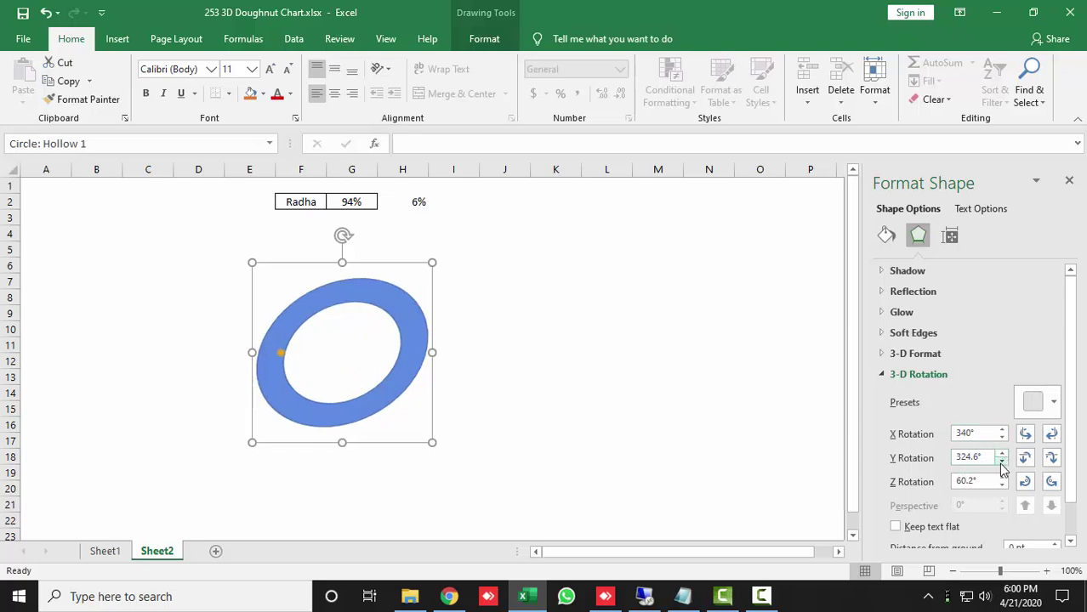
left_click(1002, 463)
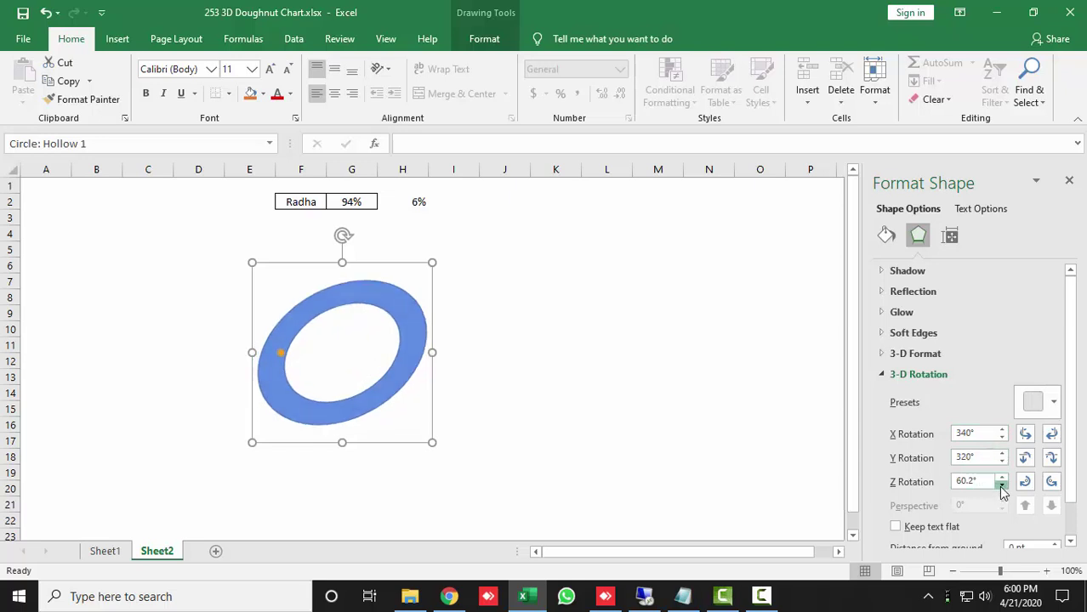
left_click(1002, 487)
left_click(1003, 486)
left_click(1002, 486)
left_click(1002, 486)
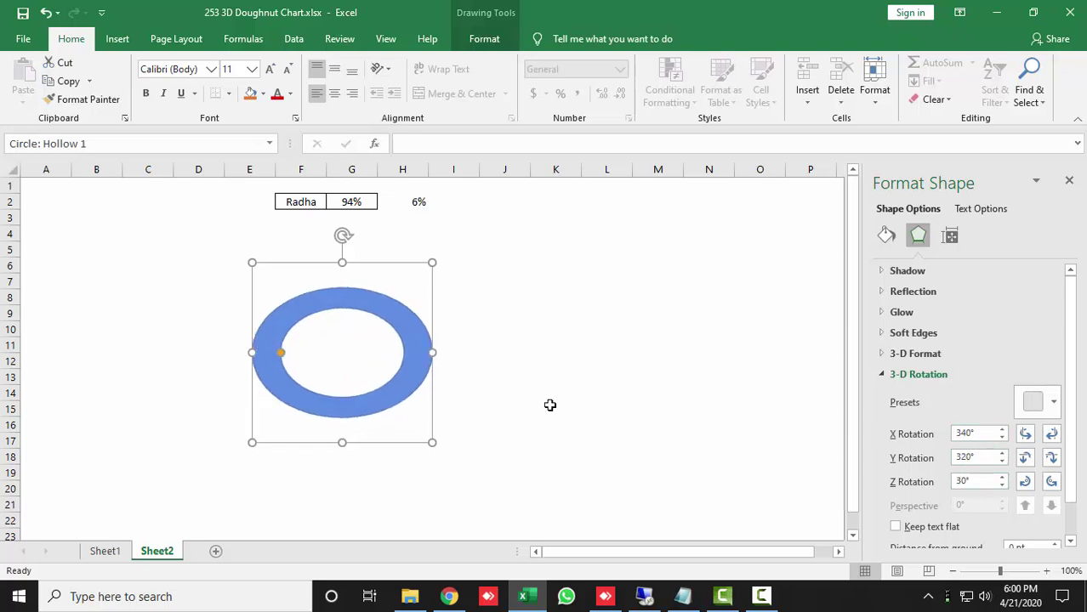
left_click(882, 375)
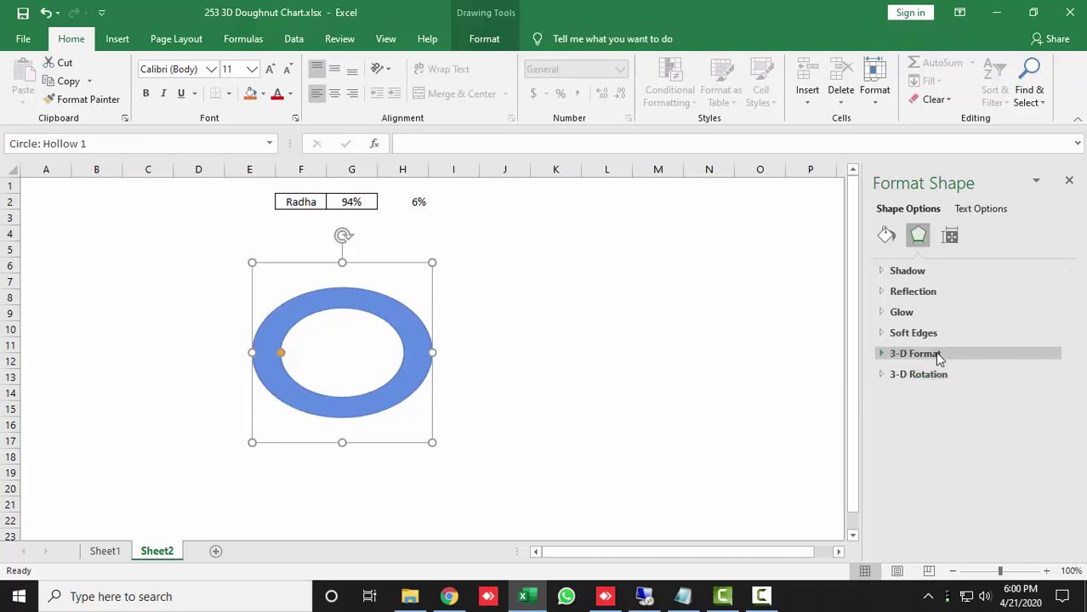
- Give the doughnut ring a Slant top bevel and a 7 pt depth
left_click(882, 356)
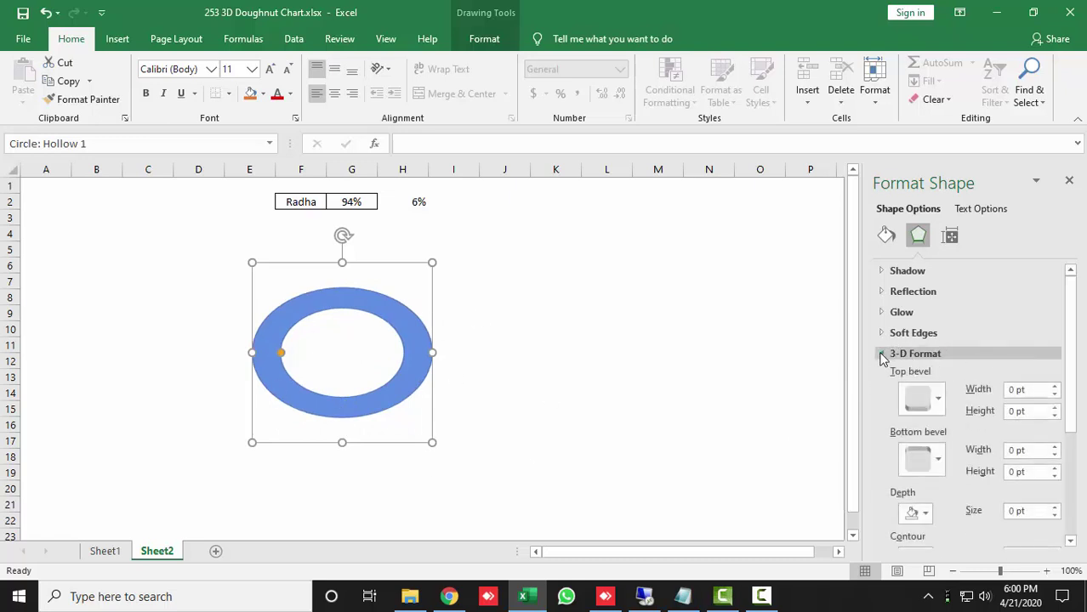
left_click(936, 412)
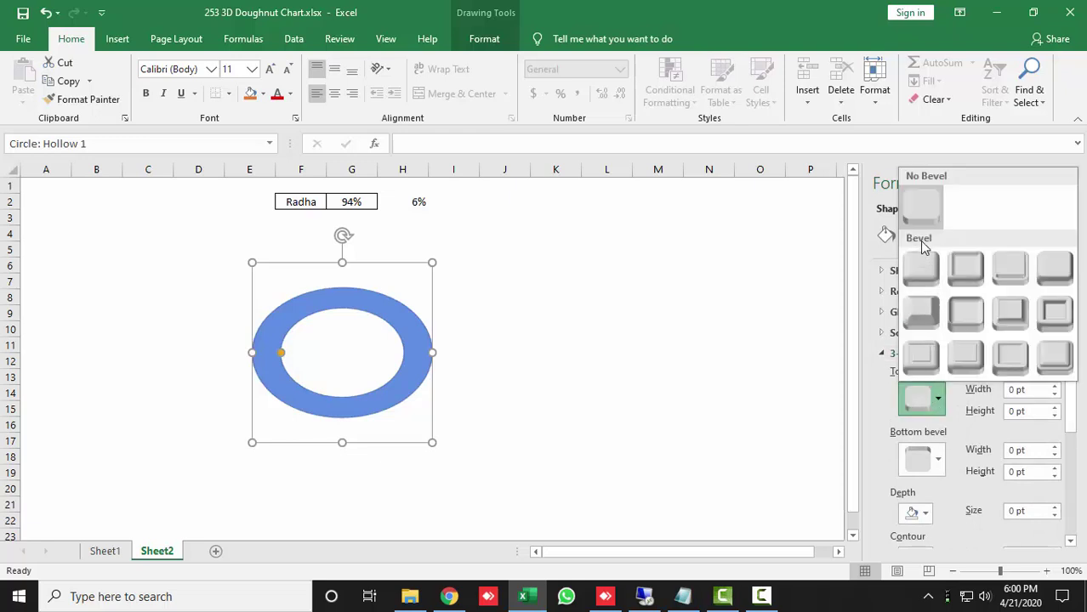
left_click(1055, 269)
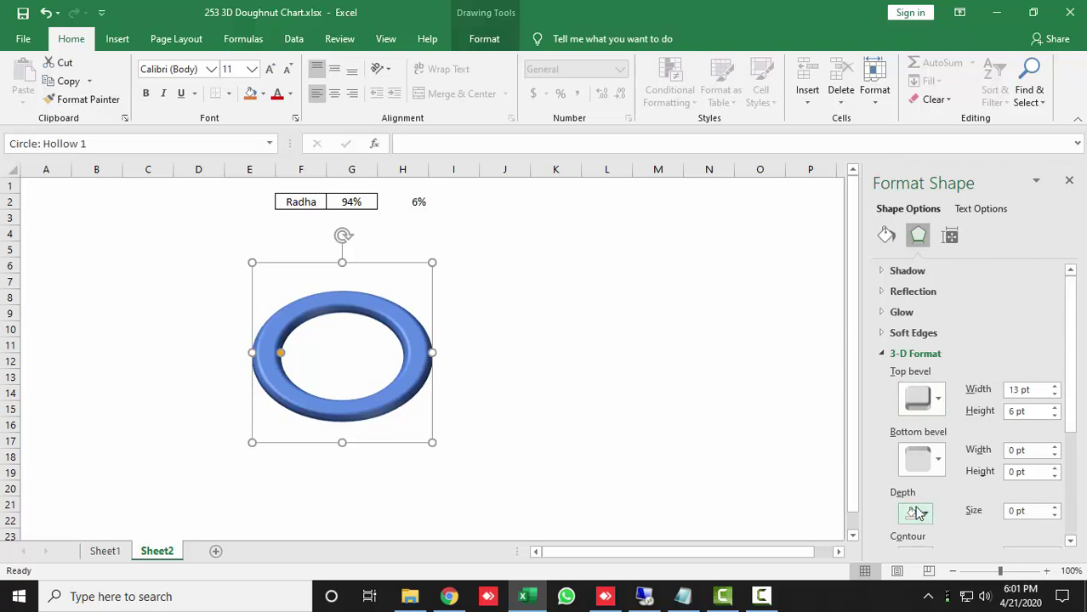
left_click(1040, 511)
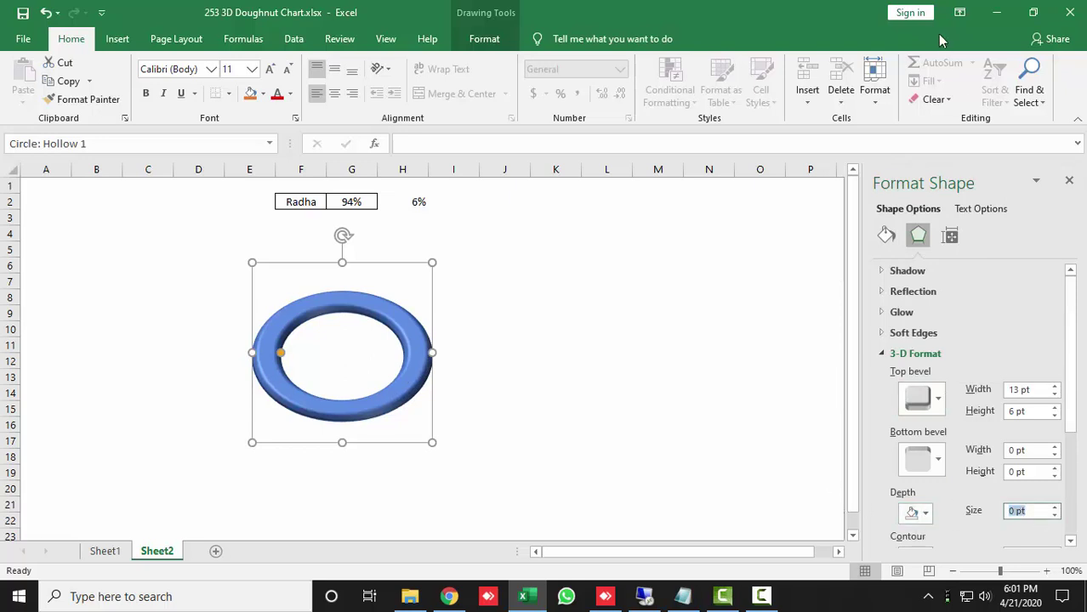
type("7")
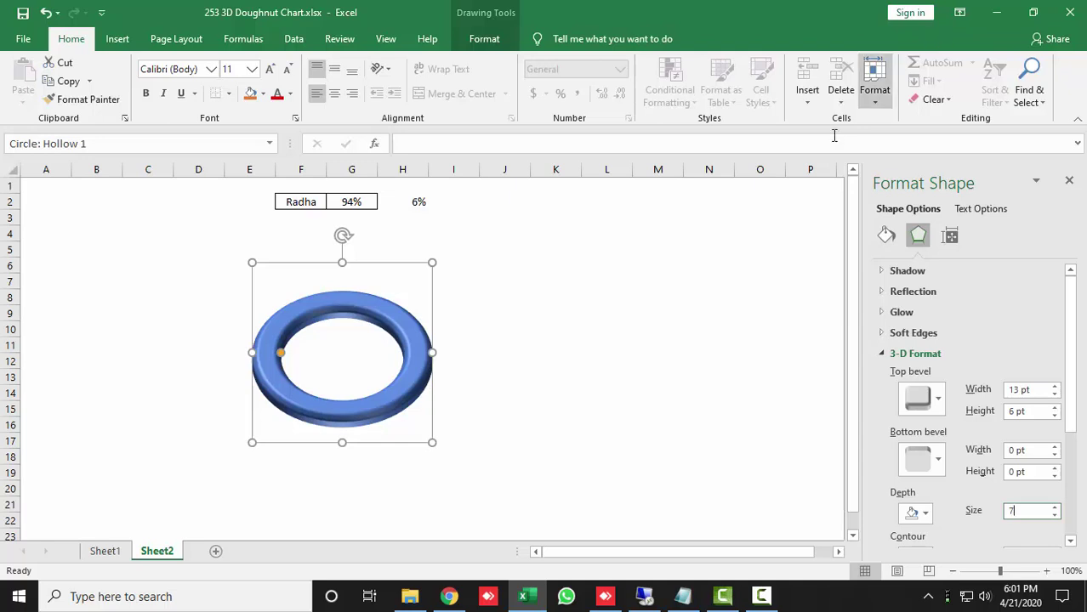
left_click(886, 354)
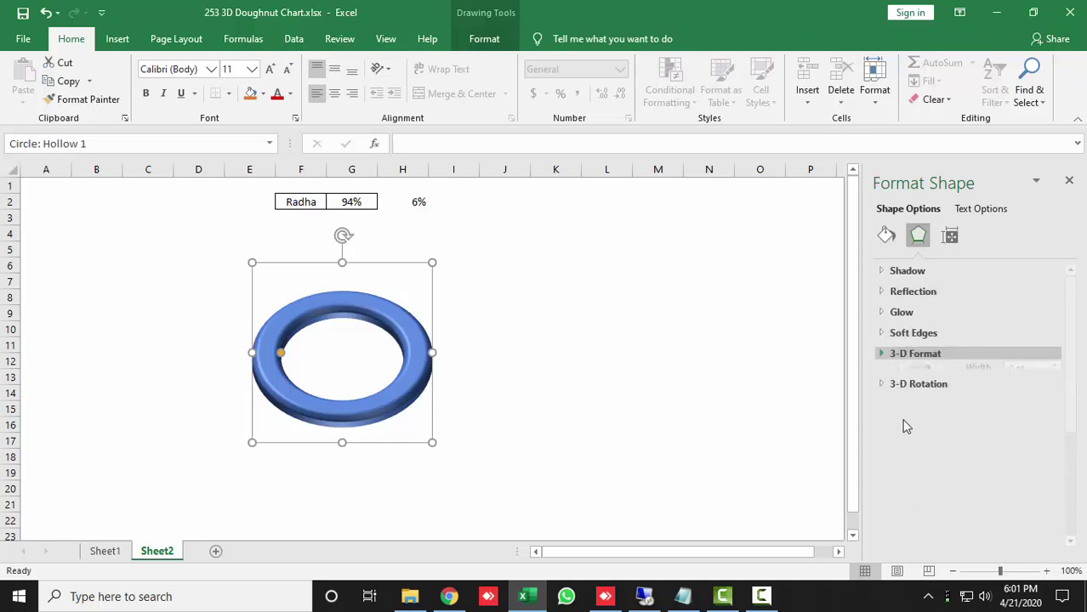
- Add a perspective shadow beneath the doughnut ring
left_click(884, 272)
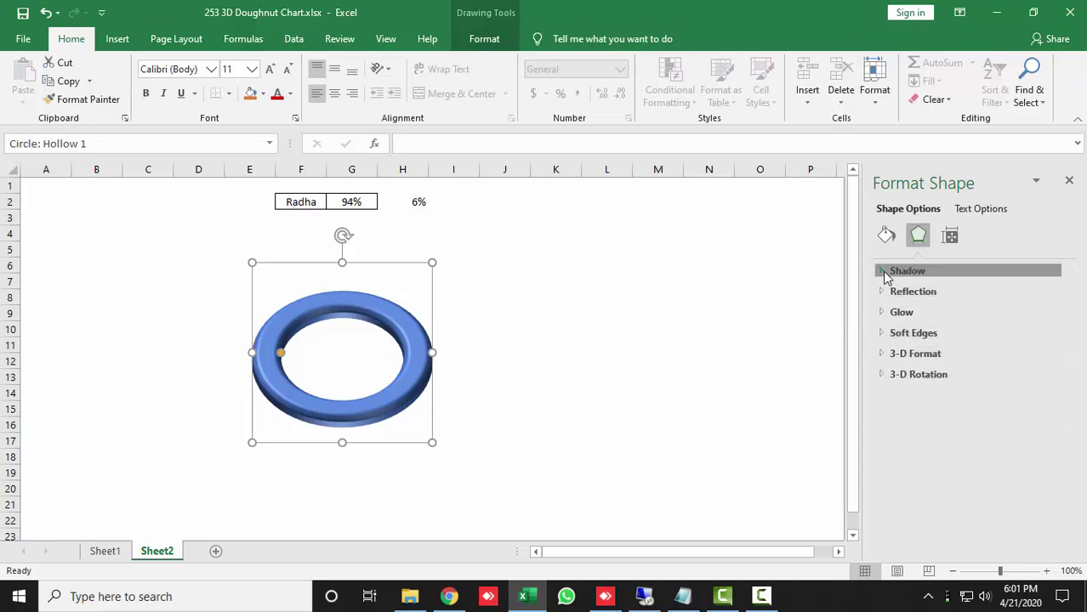
left_click(1046, 294)
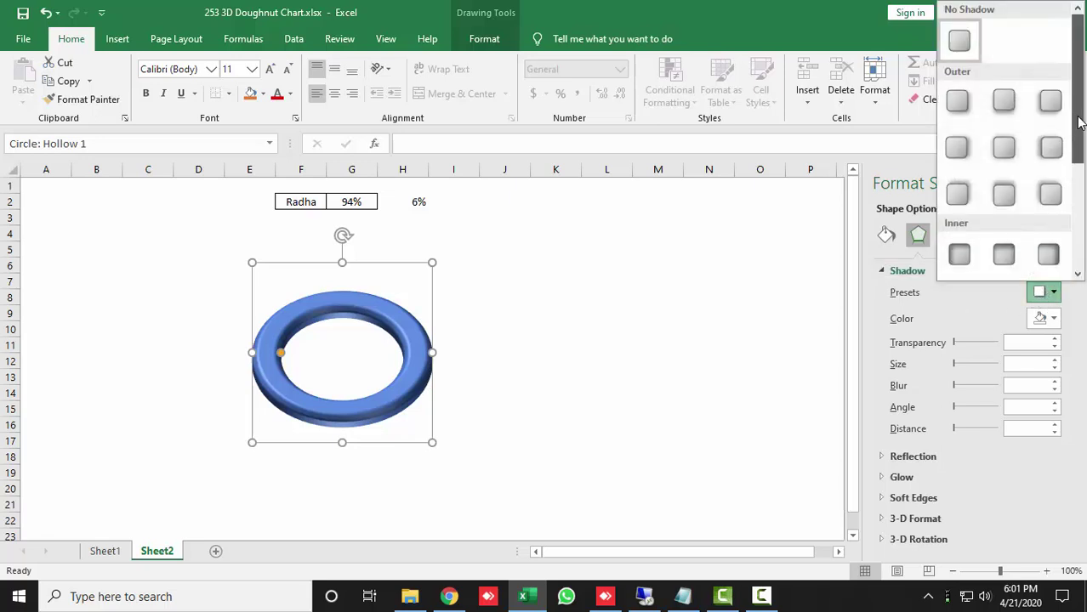
left_click_drag(1079, 123, 1080, 230)
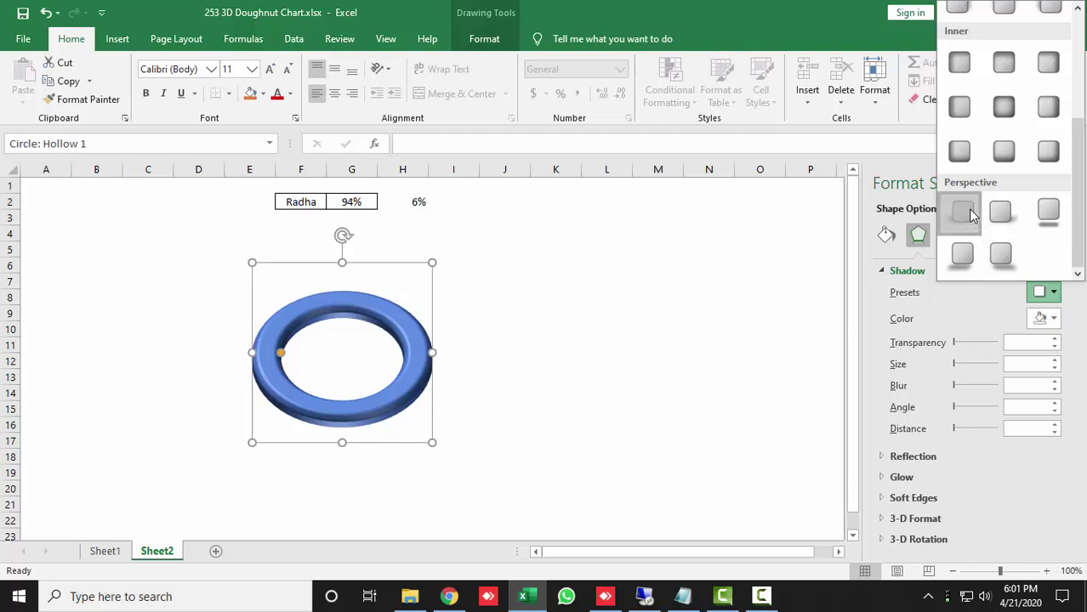
left_click(964, 213)
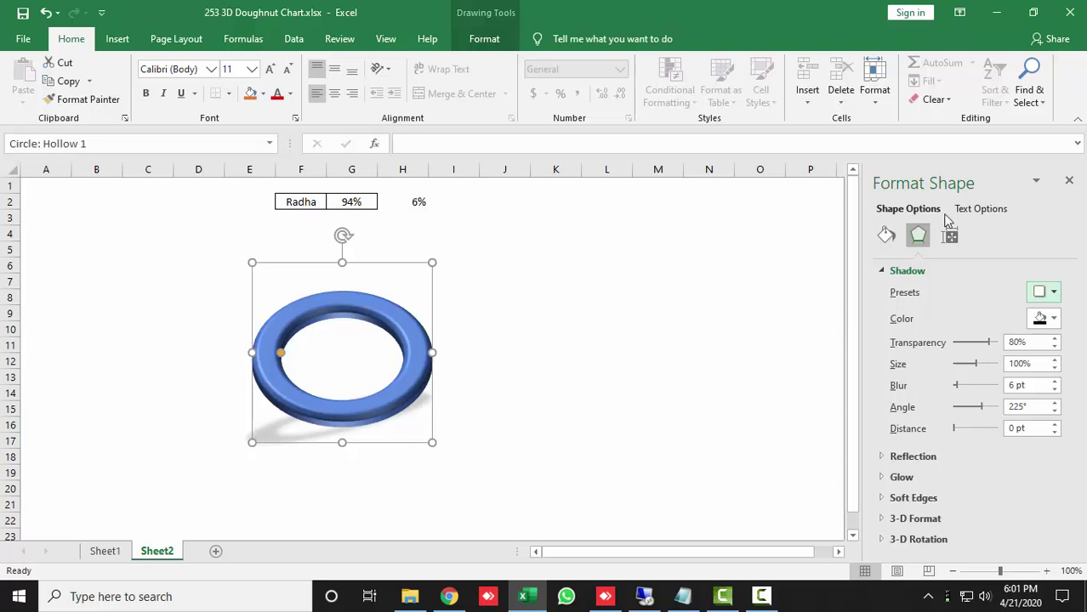
left_click(1070, 184)
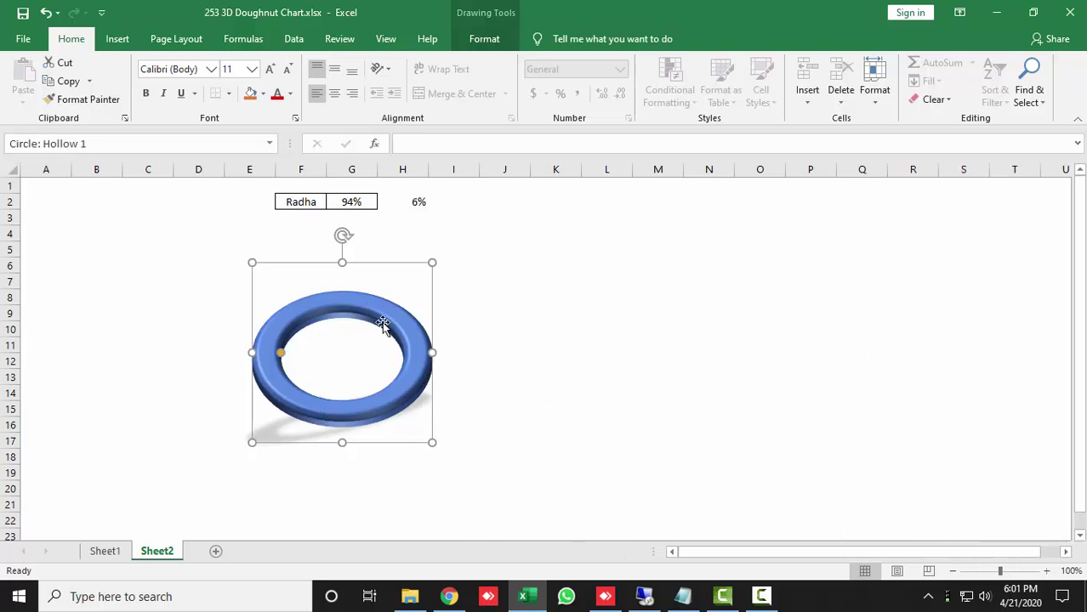
- Remove the doughnut's outline and enlarge it down and to the left
left_click(481, 39)
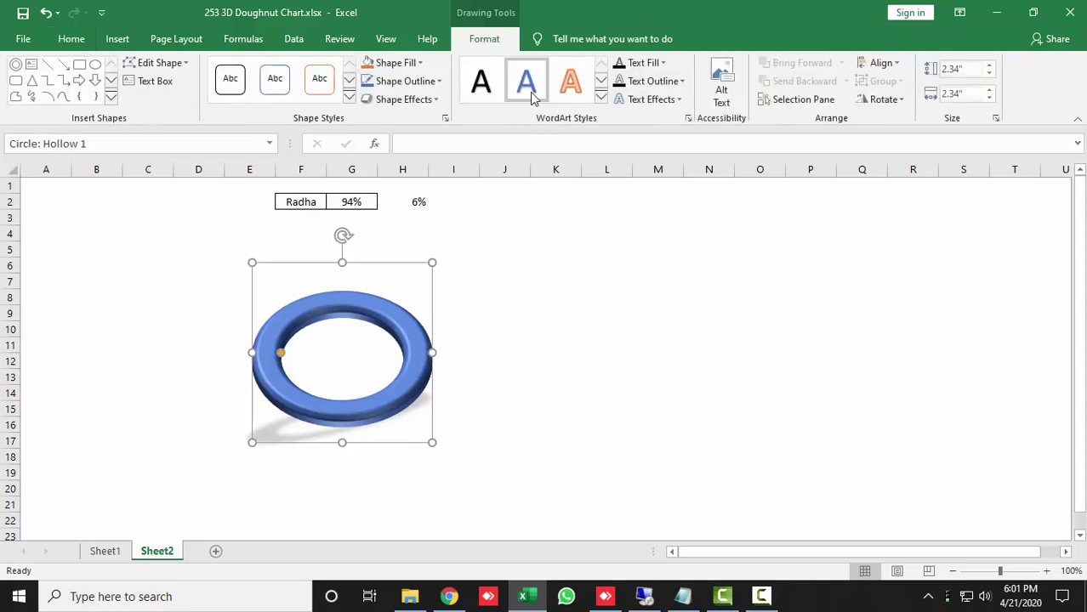
left_click(407, 81)
left_click(401, 238)
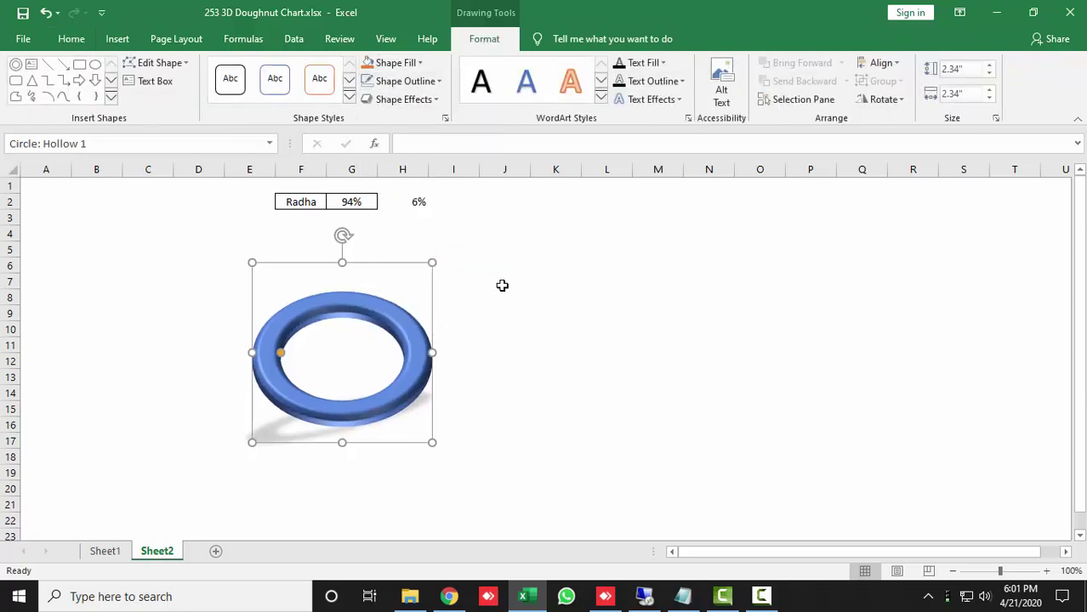
key("Escape")
left_click(381, 301)
left_click_drag(252, 444, 218, 468)
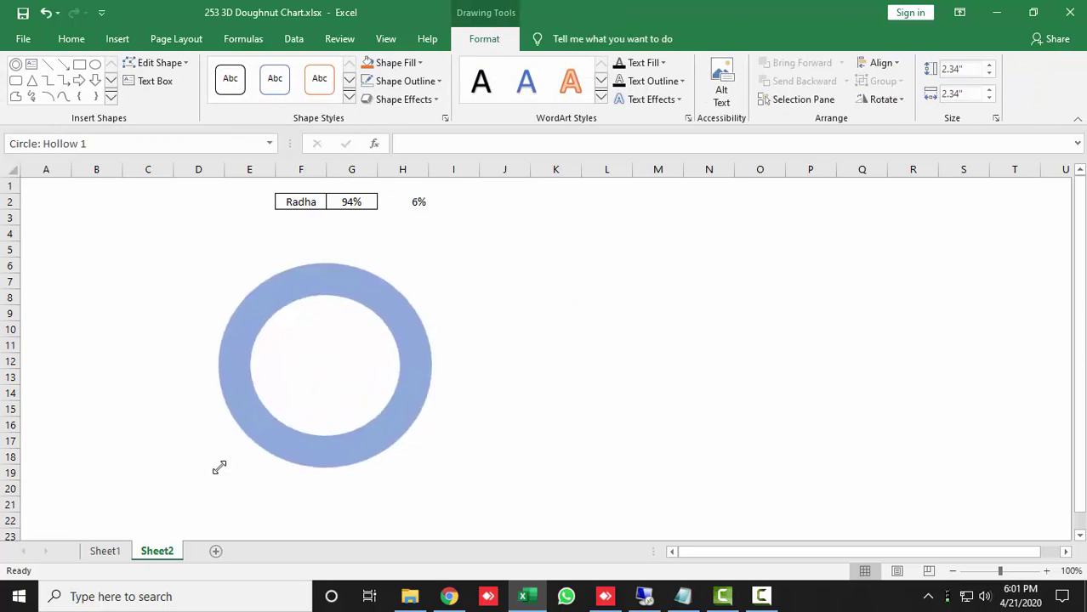
left_click(531, 313)
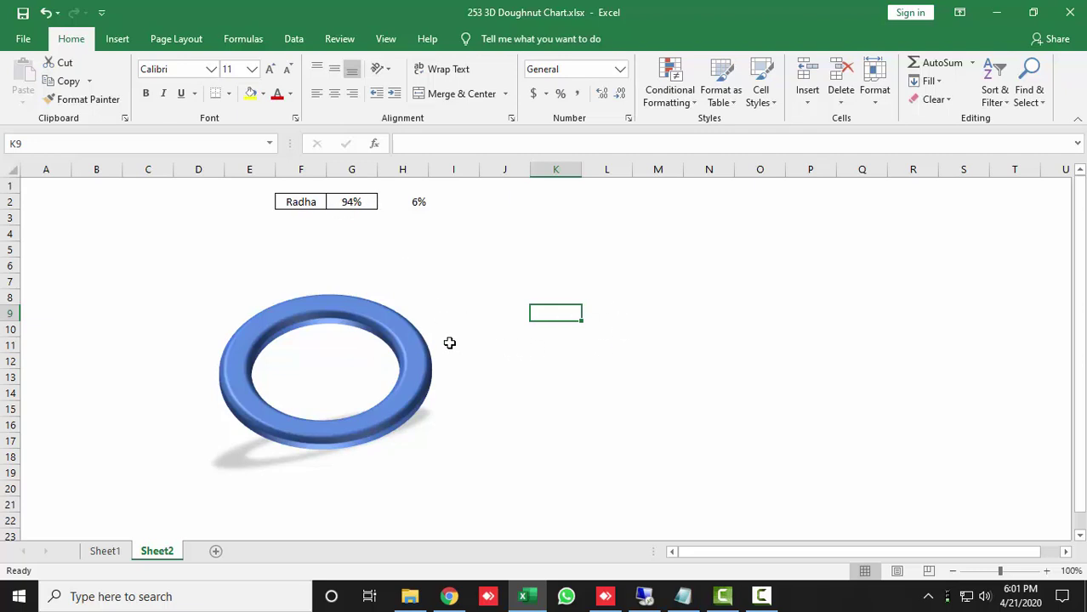
- Compare with the rings on Sheet1, then select the 94% and 6% values in G2:H2 on Sheet2
left_click(106, 551)
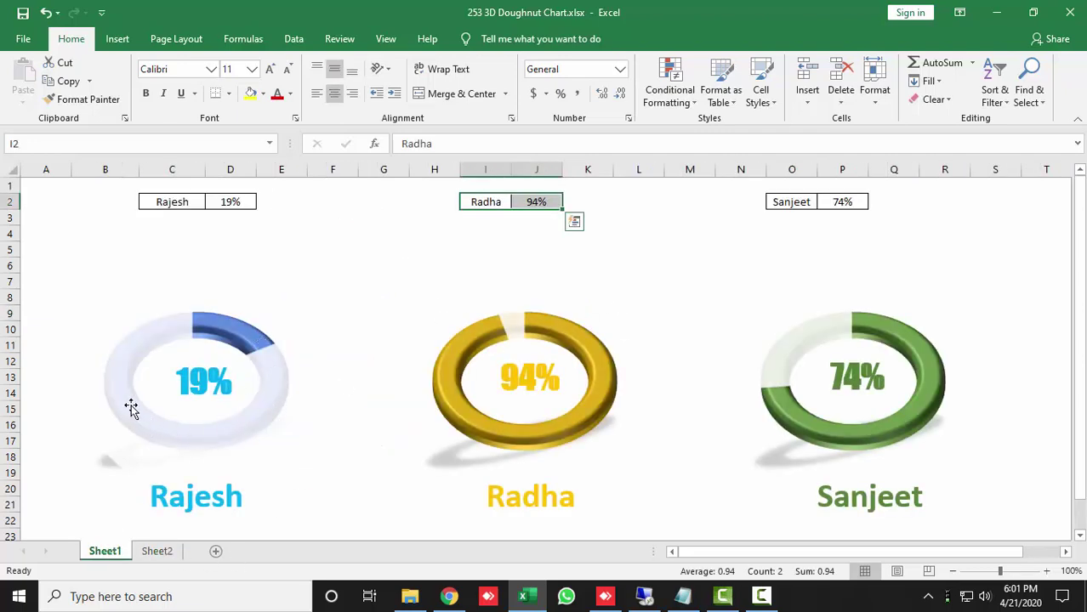
mouse_move(132, 408)
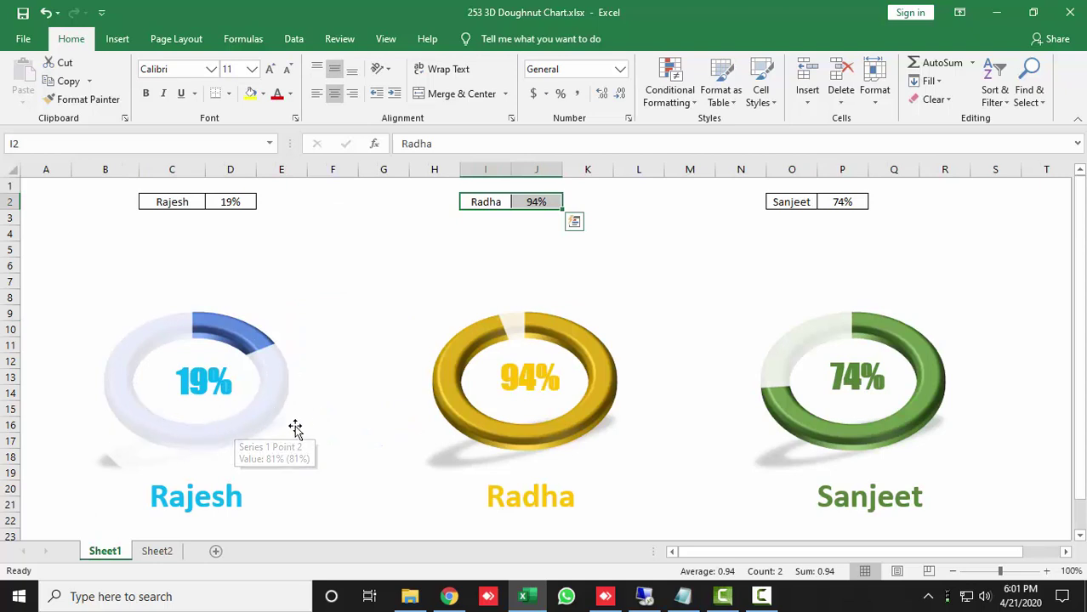
key("ctrl+Page_Down")
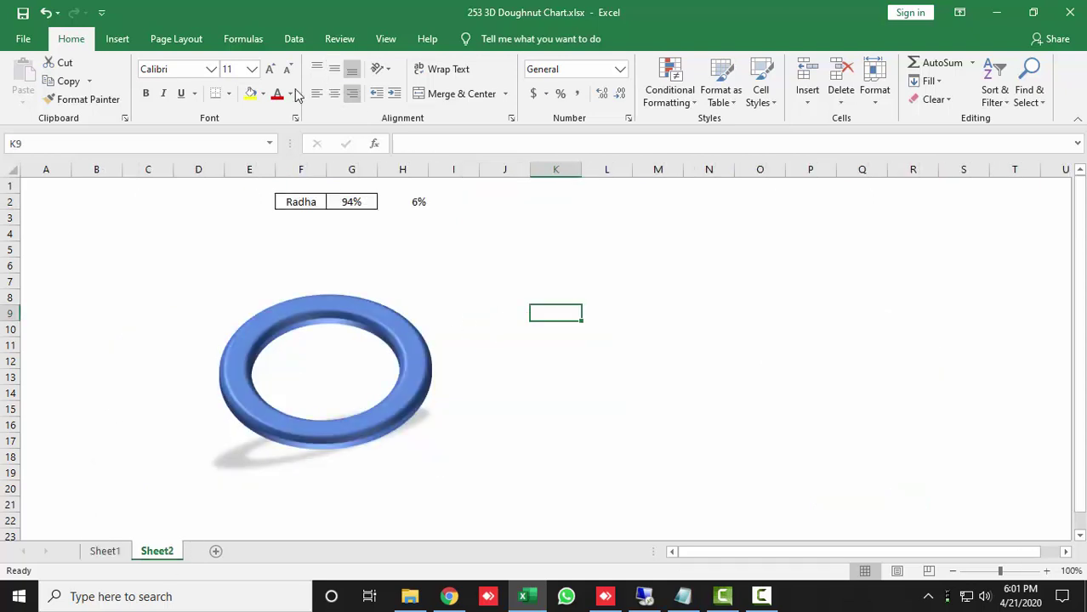
left_click_drag(357, 200, 408, 202)
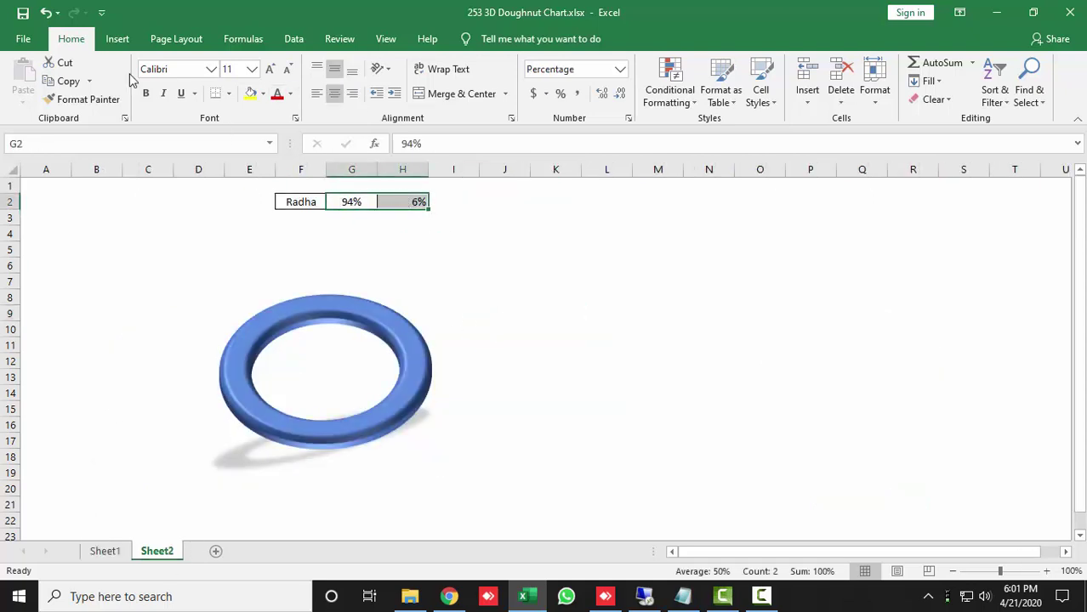
- Insert a 2-D pie chart of the 94% and 6% values and move it beside the ring
left_click(117, 39)
left_click(432, 99)
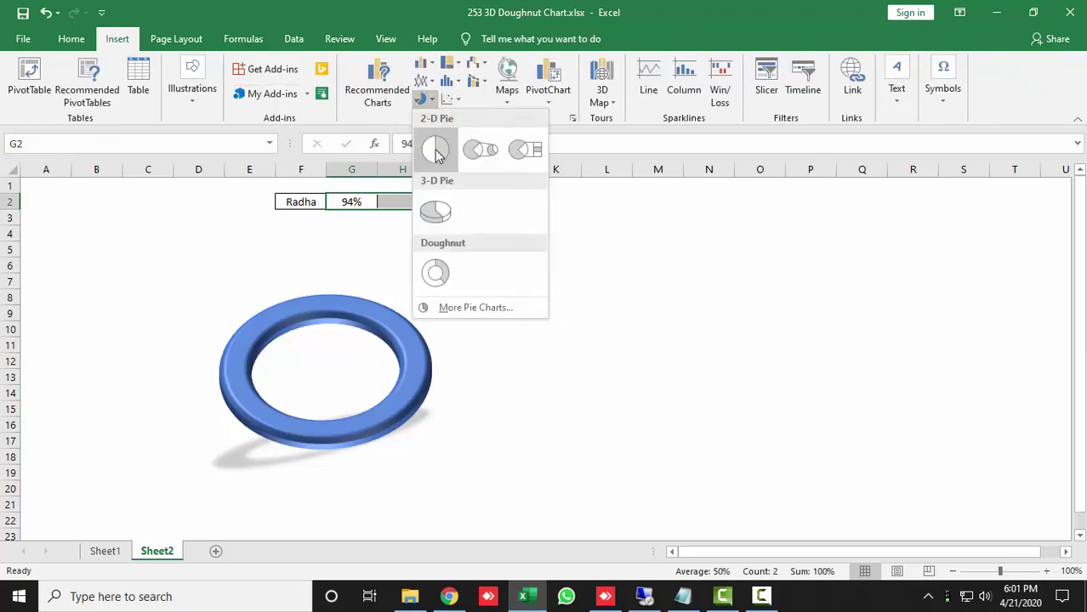
left_click(430, 150)
left_click_drag(635, 252, 740, 225)
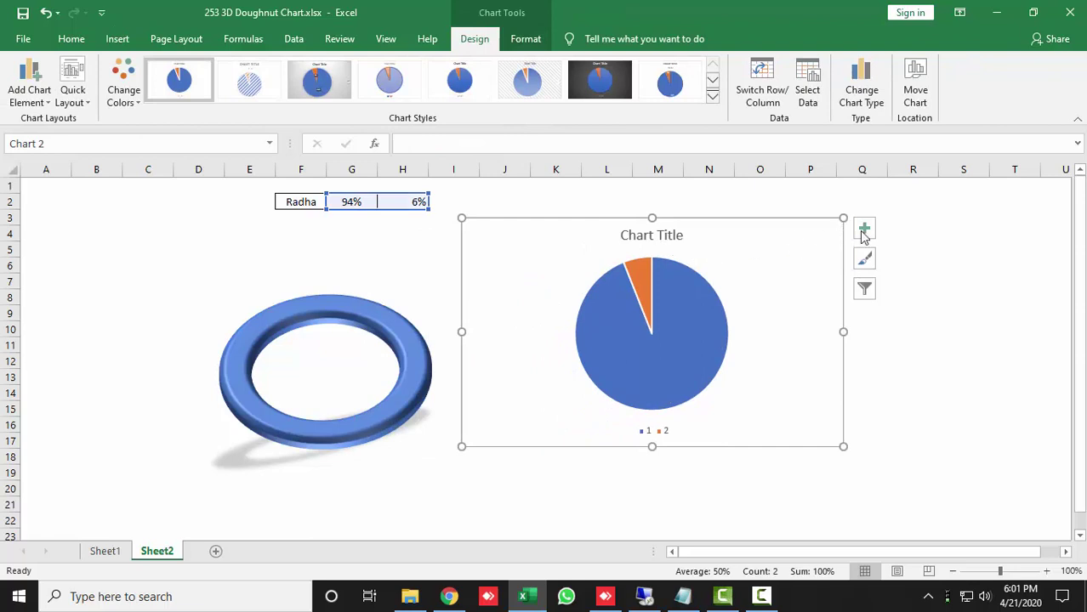
- Remove the pie chart's title and legend
left_click(864, 228)
left_click(903, 248)
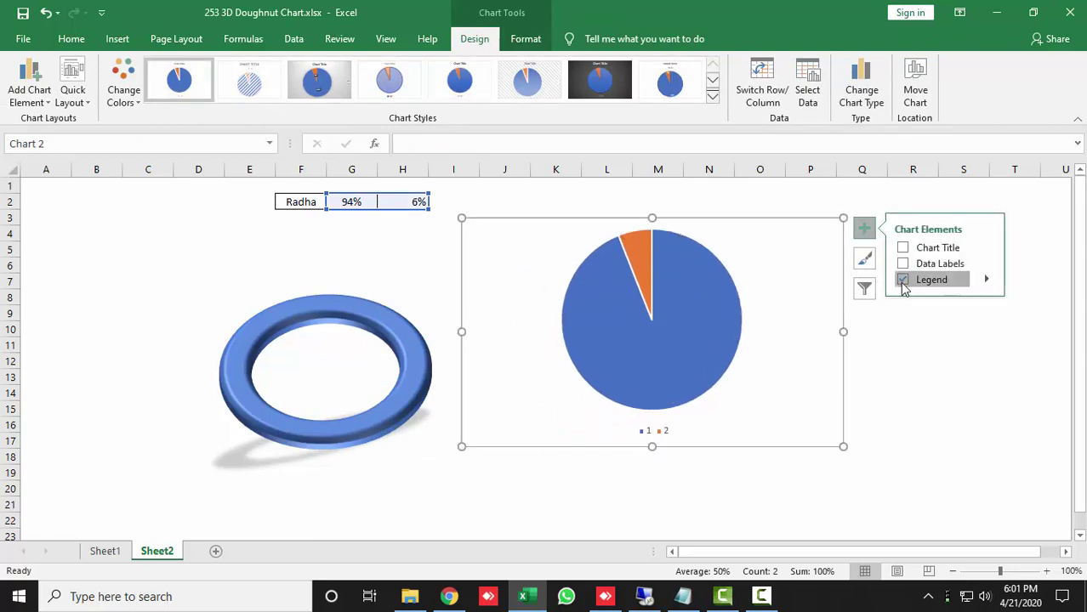
left_click(902, 280)
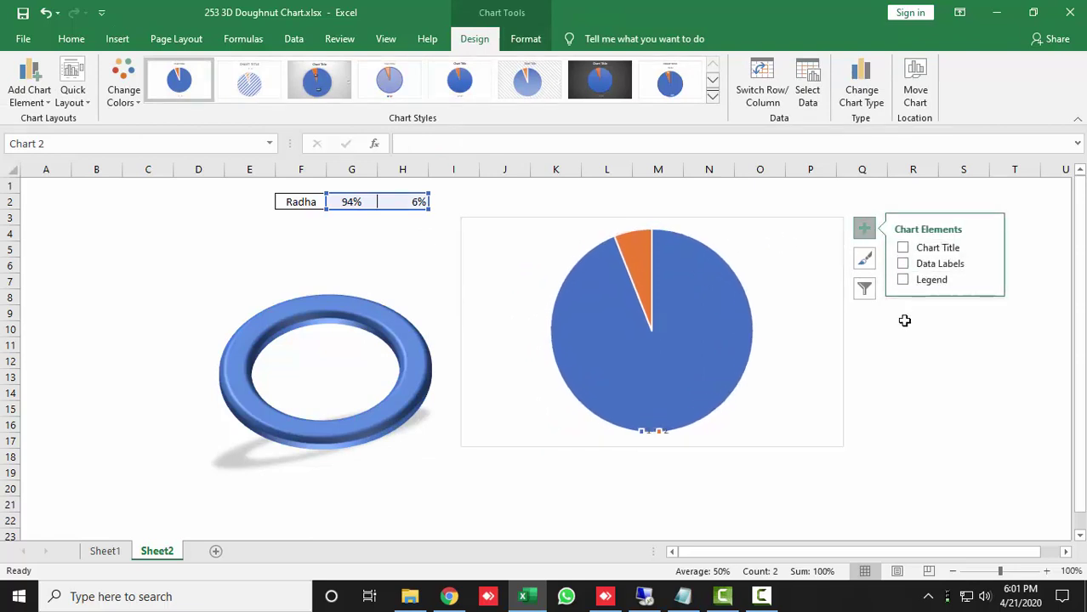
left_click(808, 242)
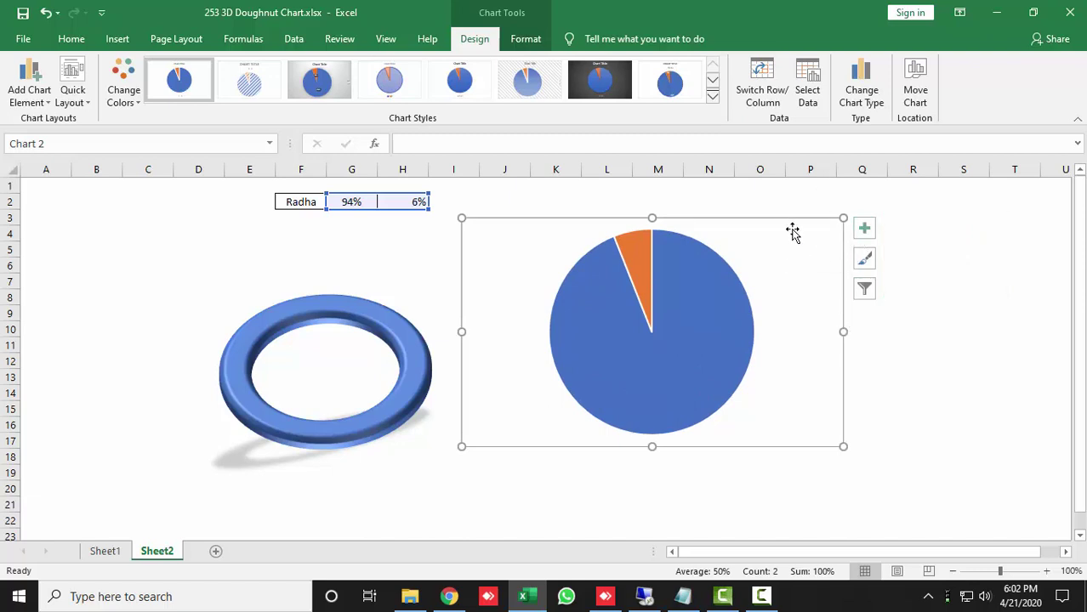
- Set the chart area to no fill and no outline
left_click(524, 41)
left_click(459, 68)
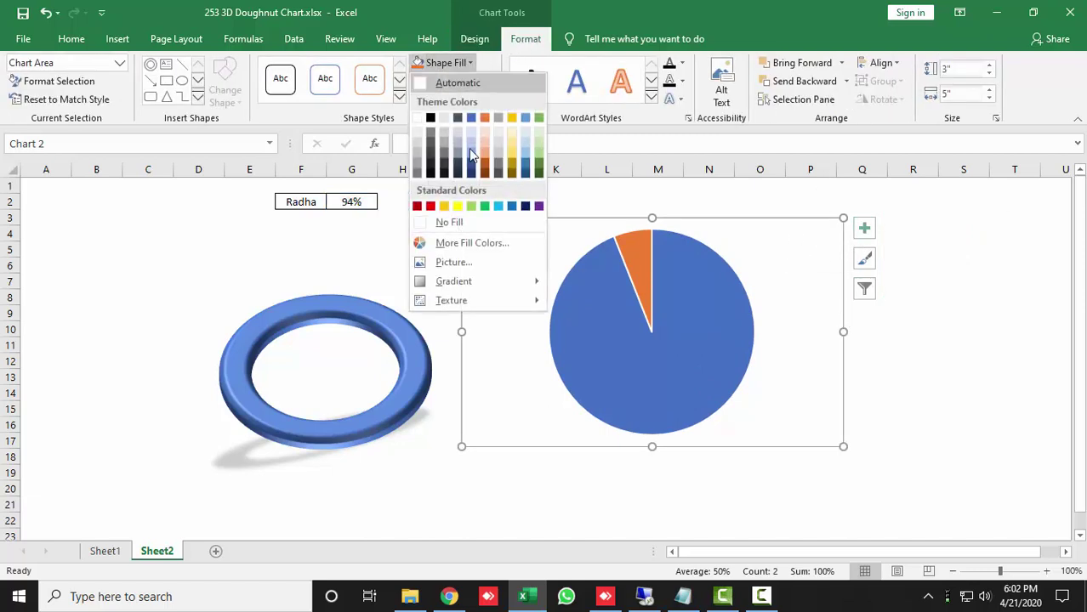
left_click(466, 222)
left_click(470, 79)
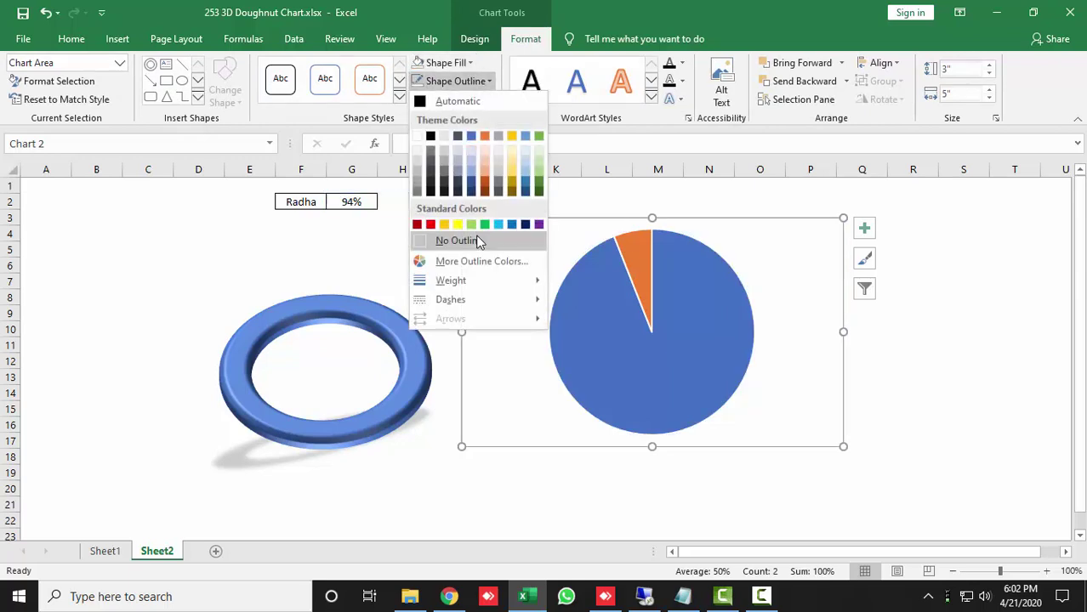
left_click(478, 240)
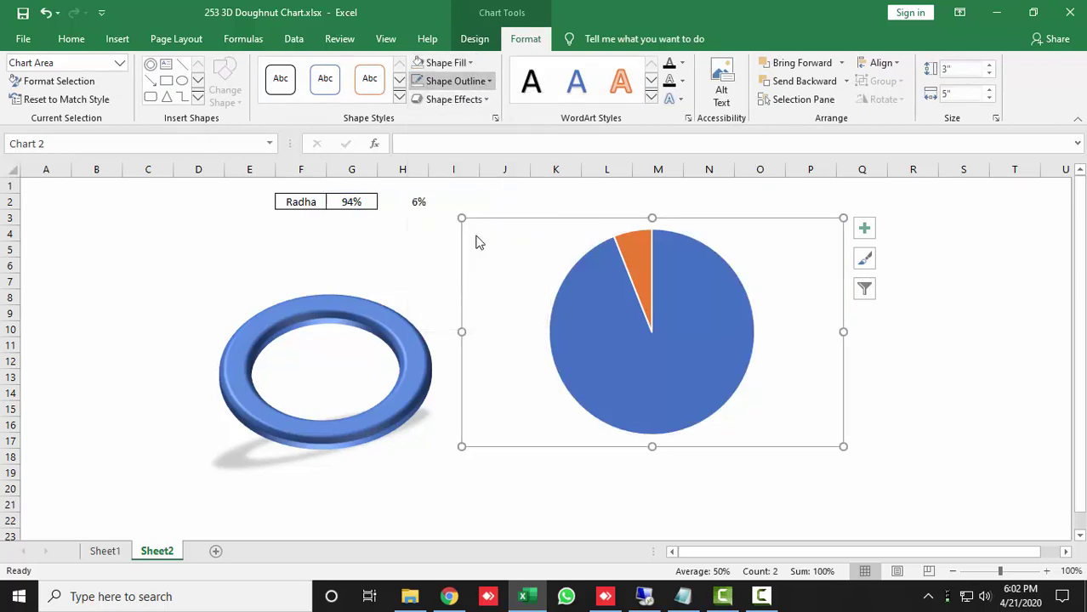
- Remove the outline from the pie slices and nudge the chart slightly right
left_click(675, 268)
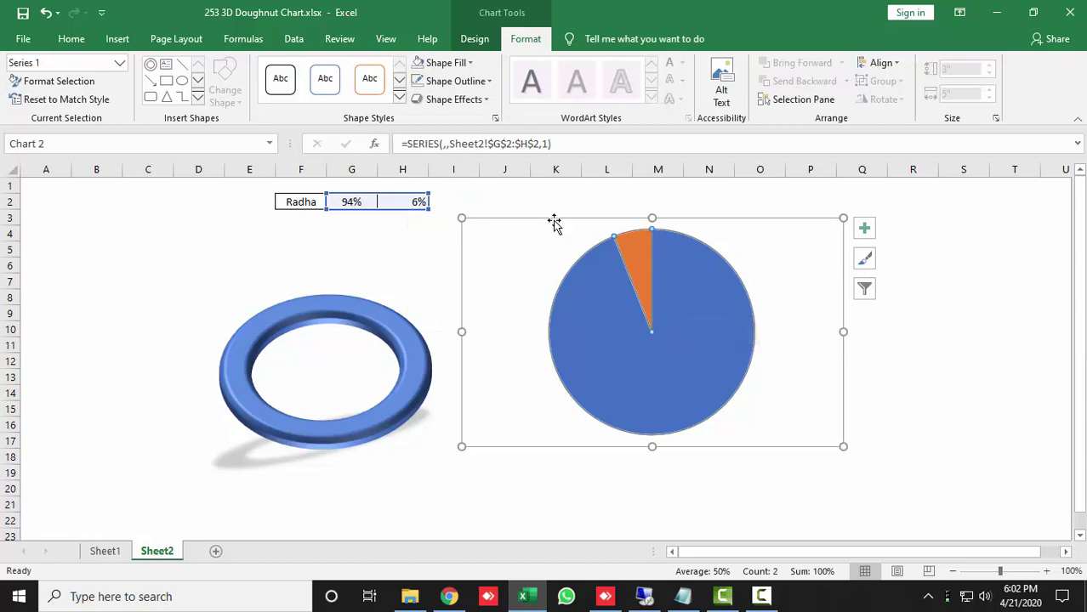
left_click(459, 81)
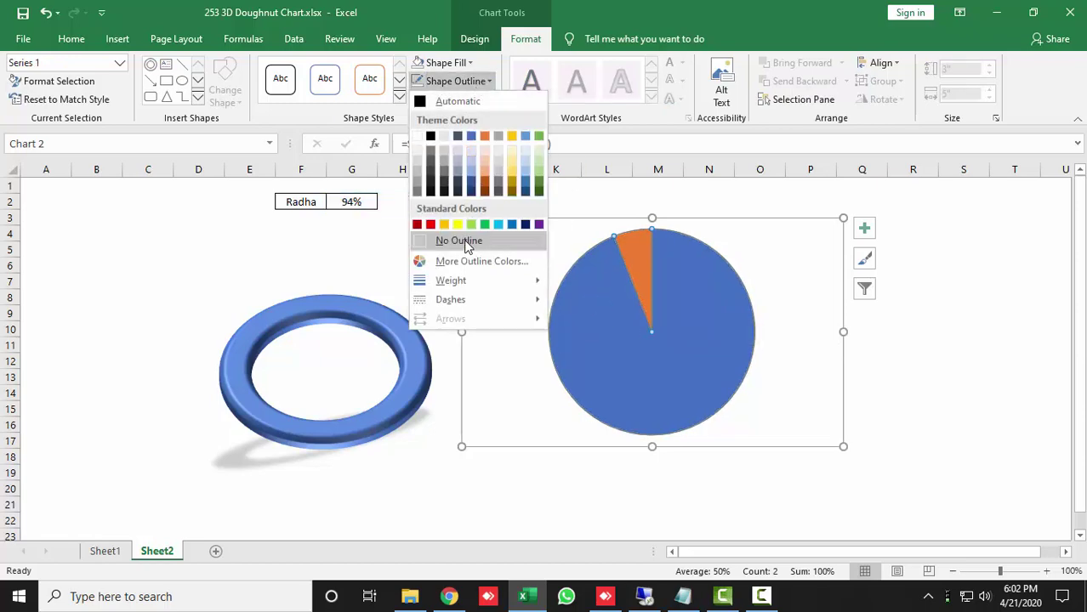
left_click(463, 240)
left_click(942, 288)
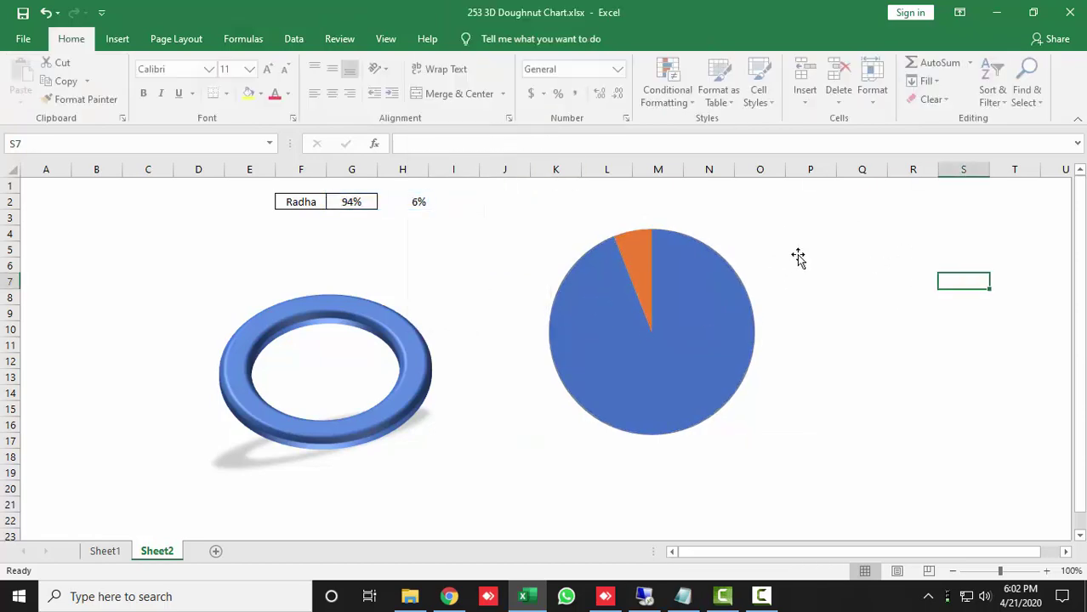
left_click_drag(773, 248, 820, 254)
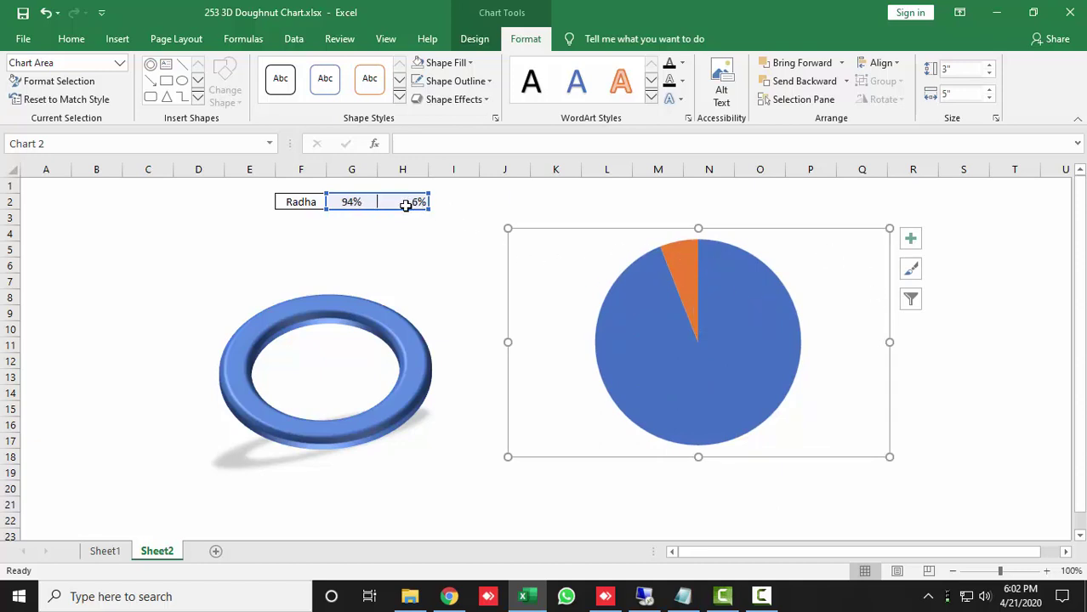
- Give the blue 94% pie slice No fill so only the orange 6% wedge remains visible
double_click(637, 342)
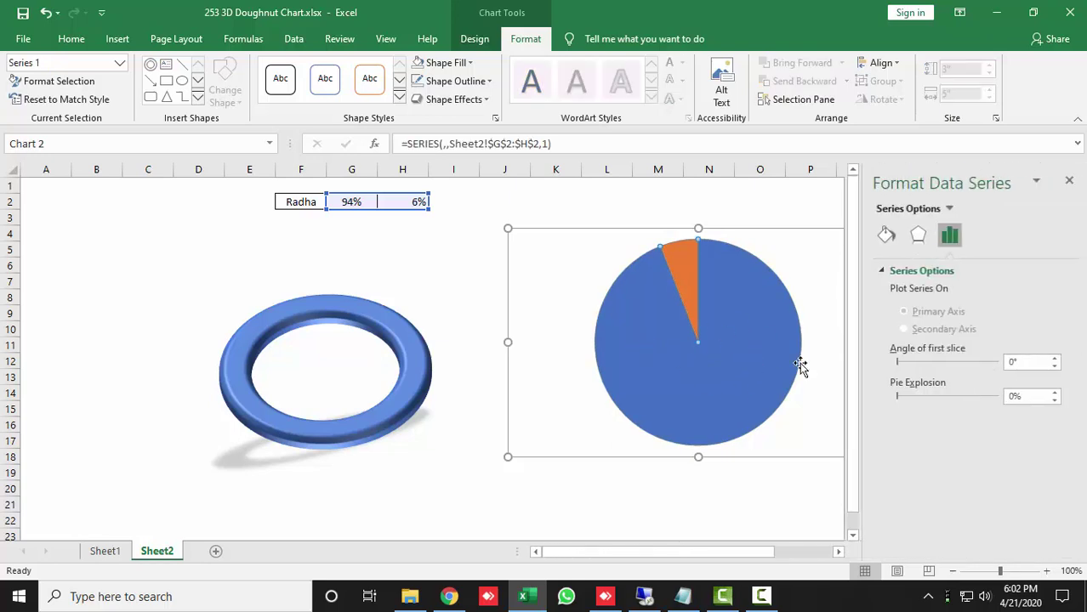
left_click(745, 330)
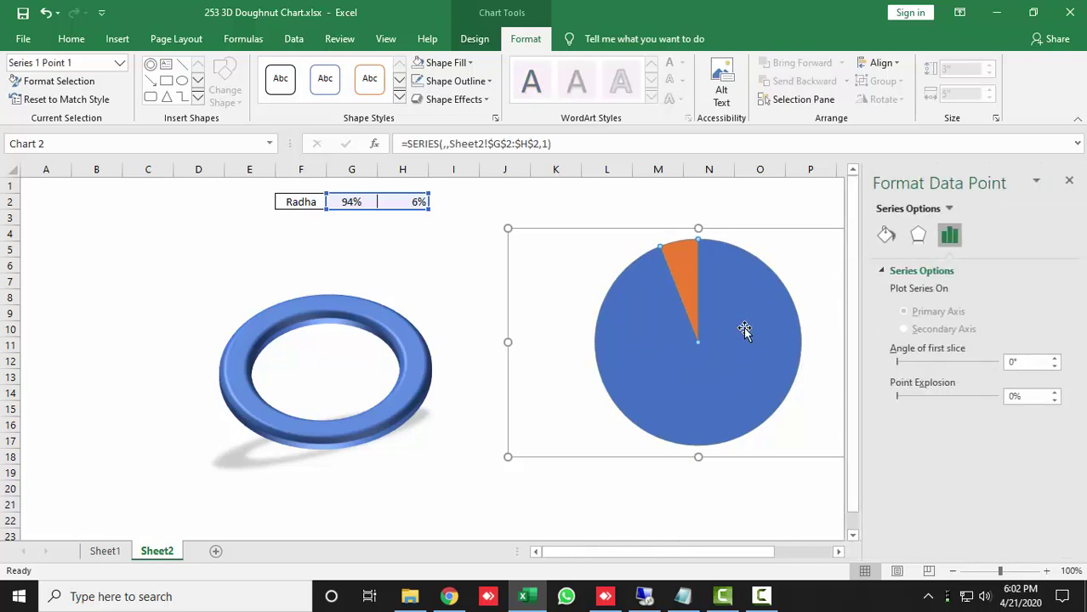
left_click(885, 237)
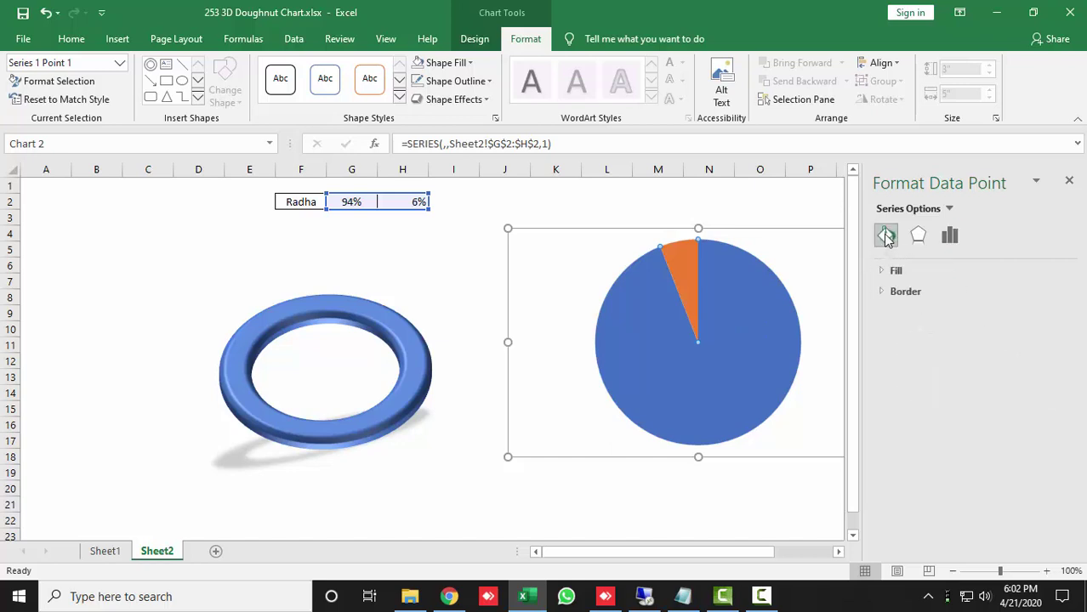
left_click(883, 271)
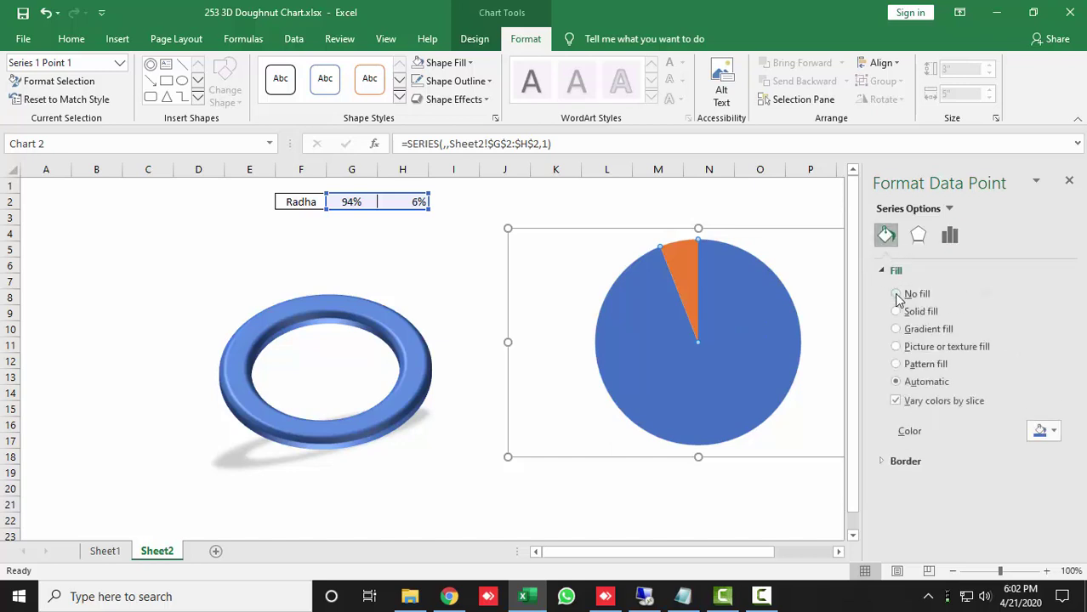
left_click(896, 295)
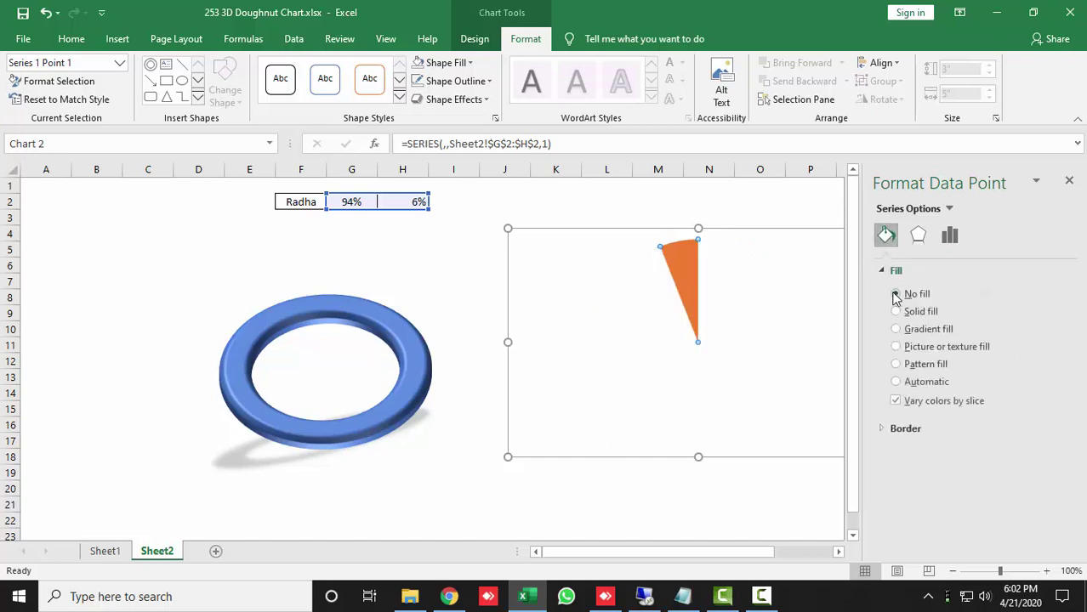
left_click(737, 201)
left_click(643, 399)
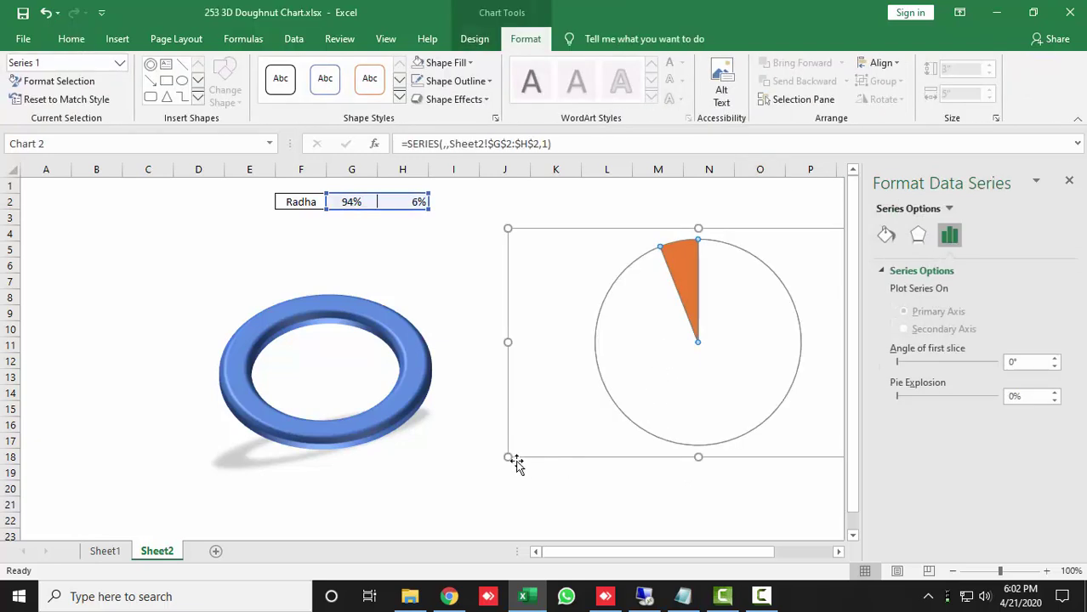
- Narrow the pie chart, place it over the blue ring, and enter 0 in G2 to test it
left_click_drag(510, 459, 603, 468)
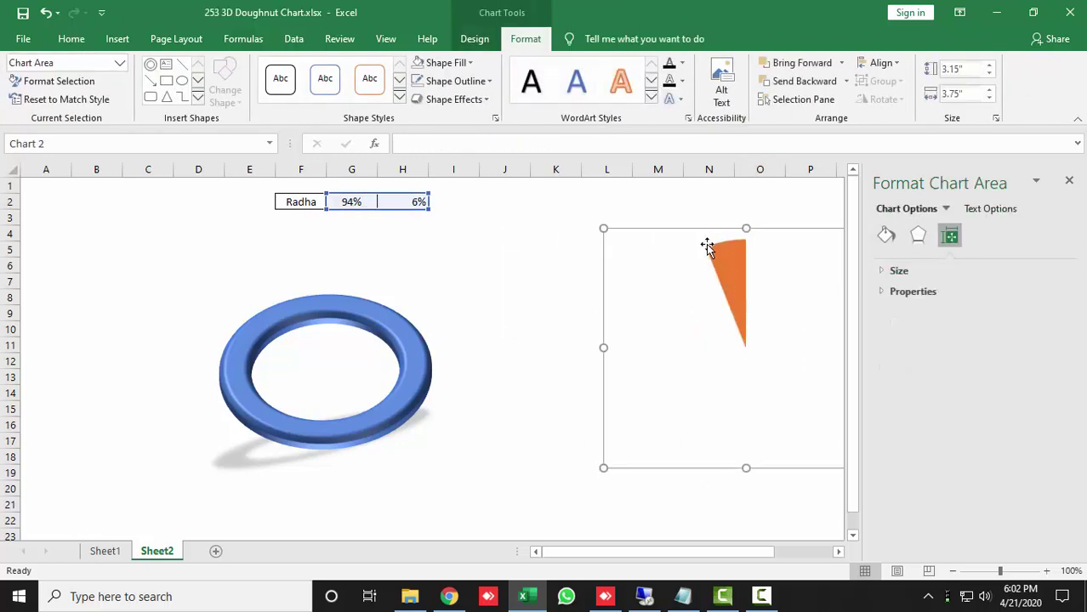
left_click_drag(694, 235, 279, 261)
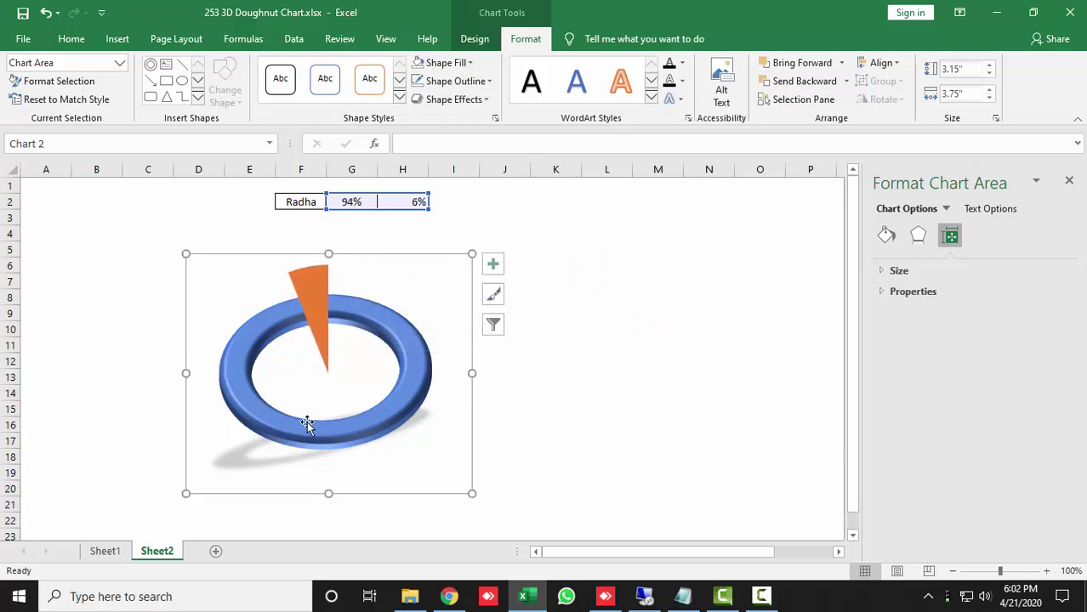
left_click(352, 202)
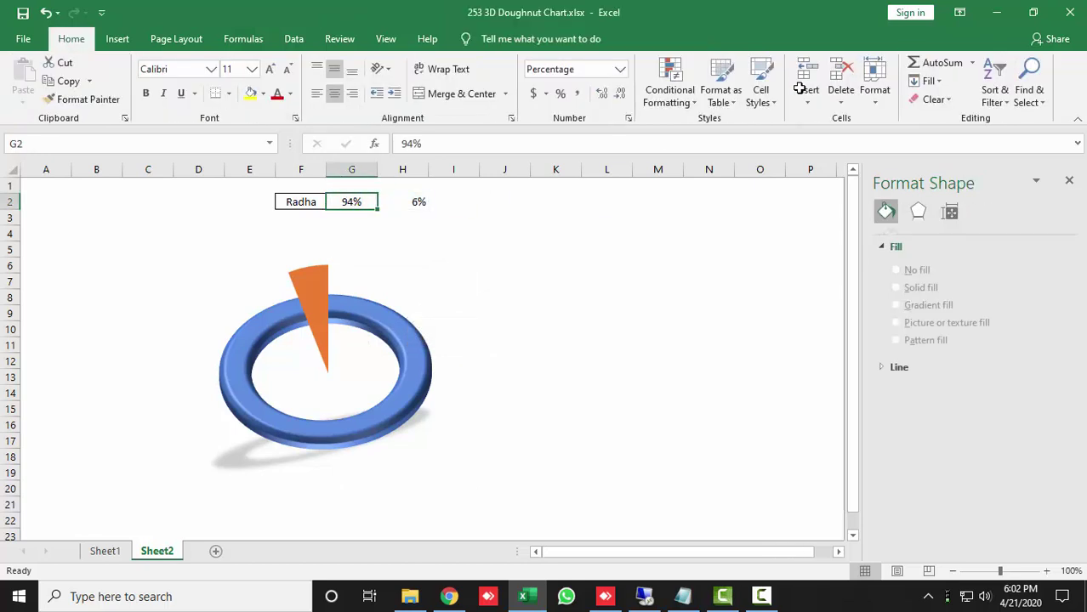
type("0")
key("Return")
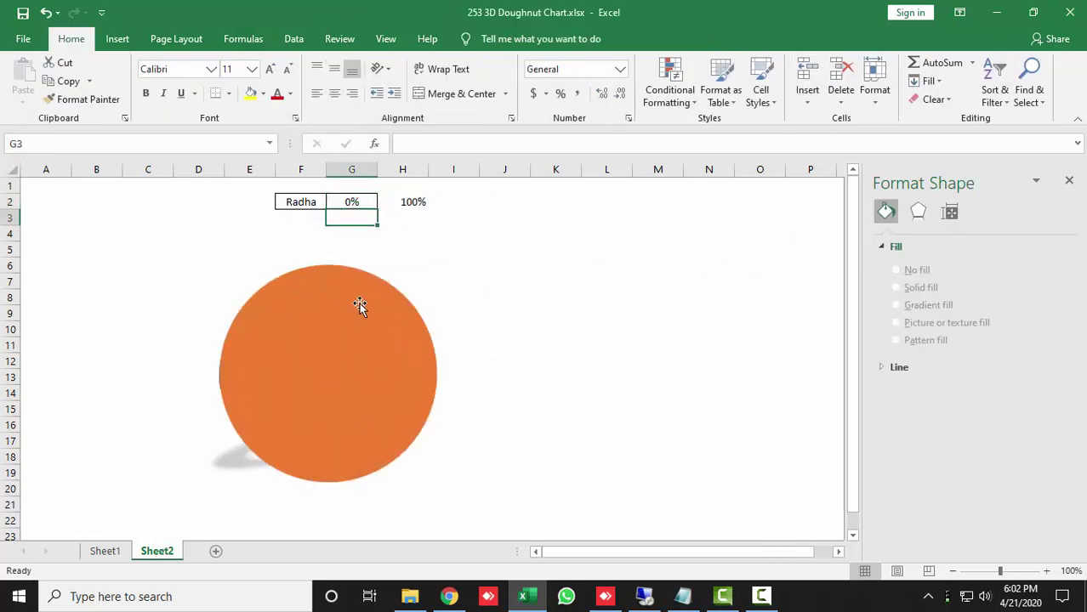
- Enlarge the pie chart from its corners so it covers the doughnut ring
left_click(265, 419)
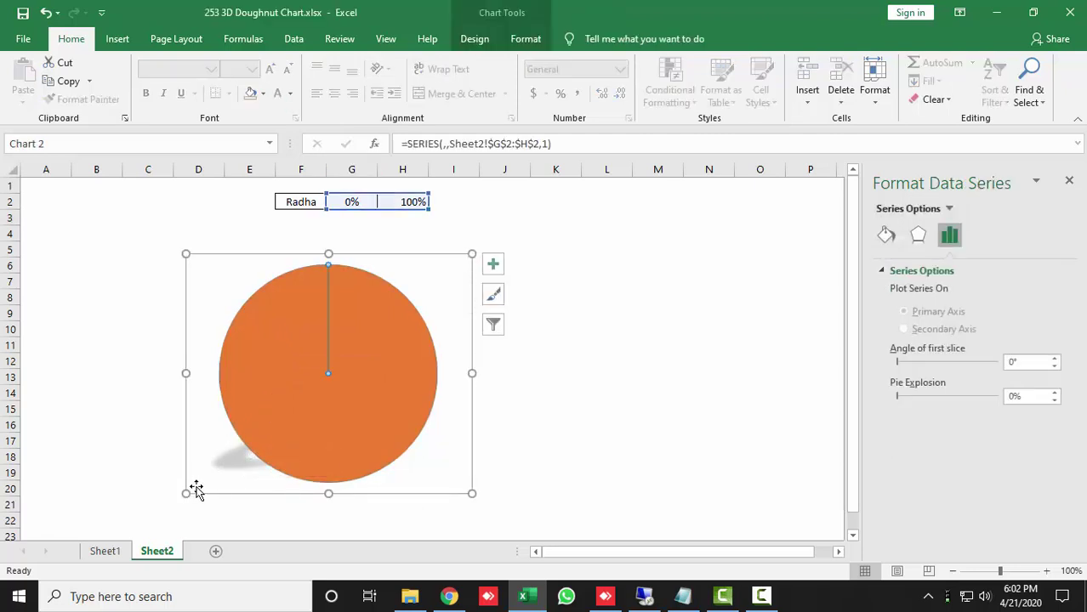
left_click_drag(186, 493, 156, 512)
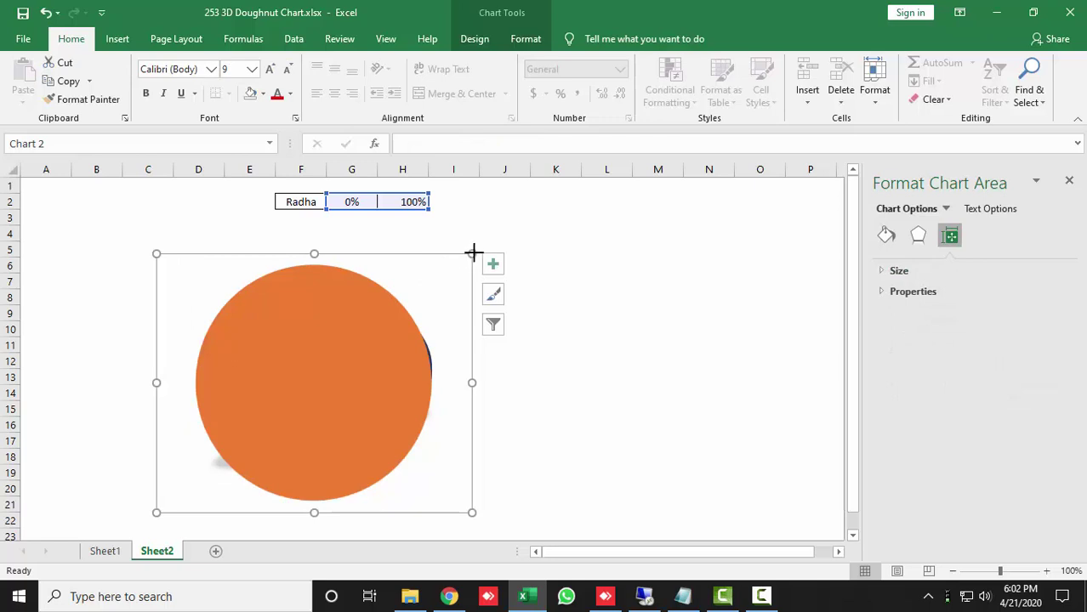
left_click_drag(473, 253, 497, 238)
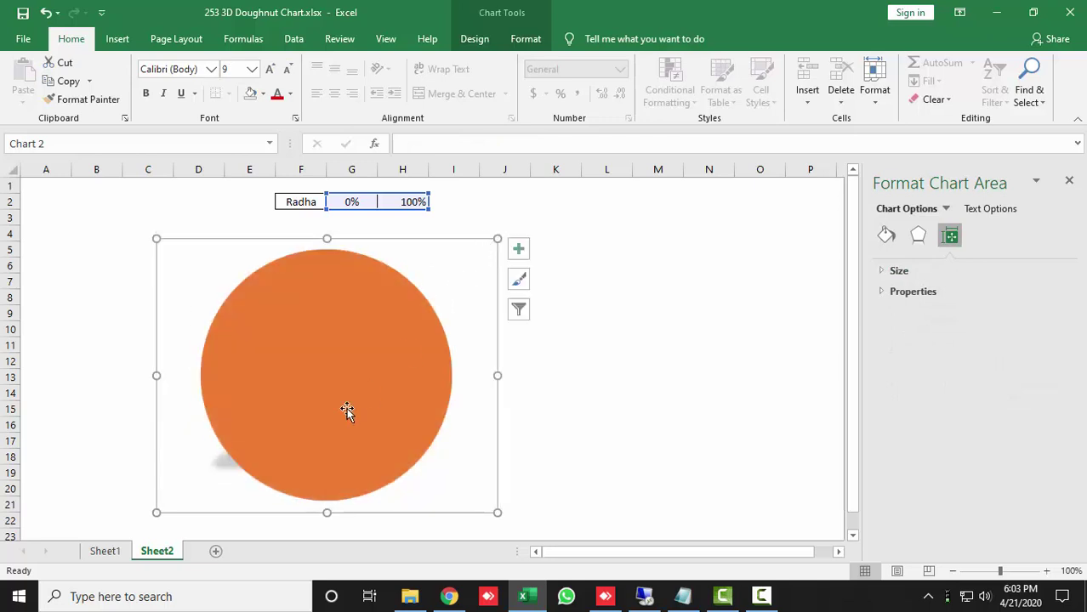
left_click_drag(156, 513, 136, 527)
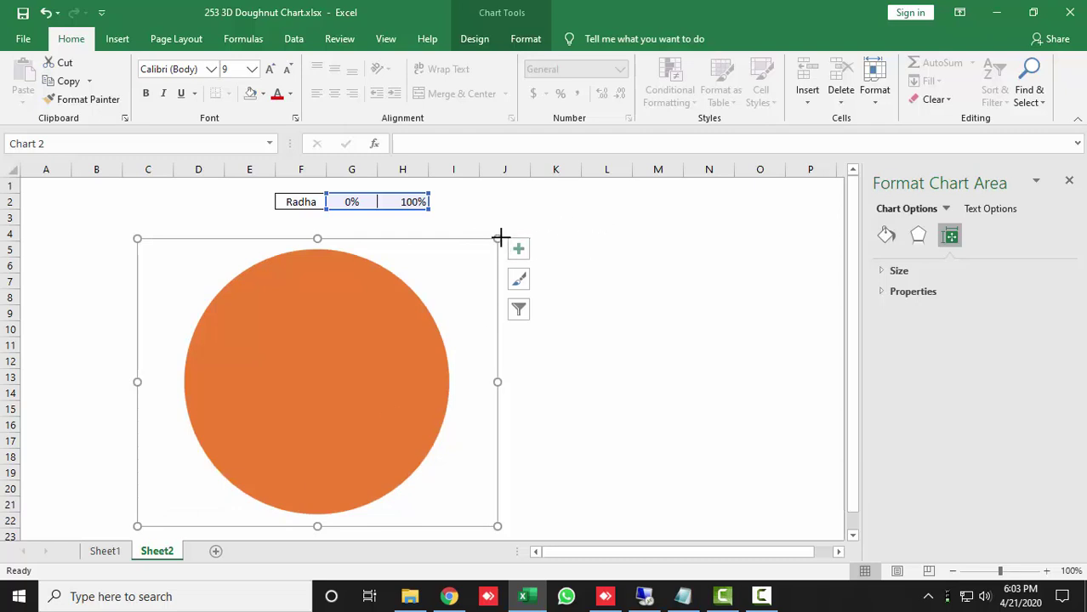
left_click_drag(498, 239, 518, 226)
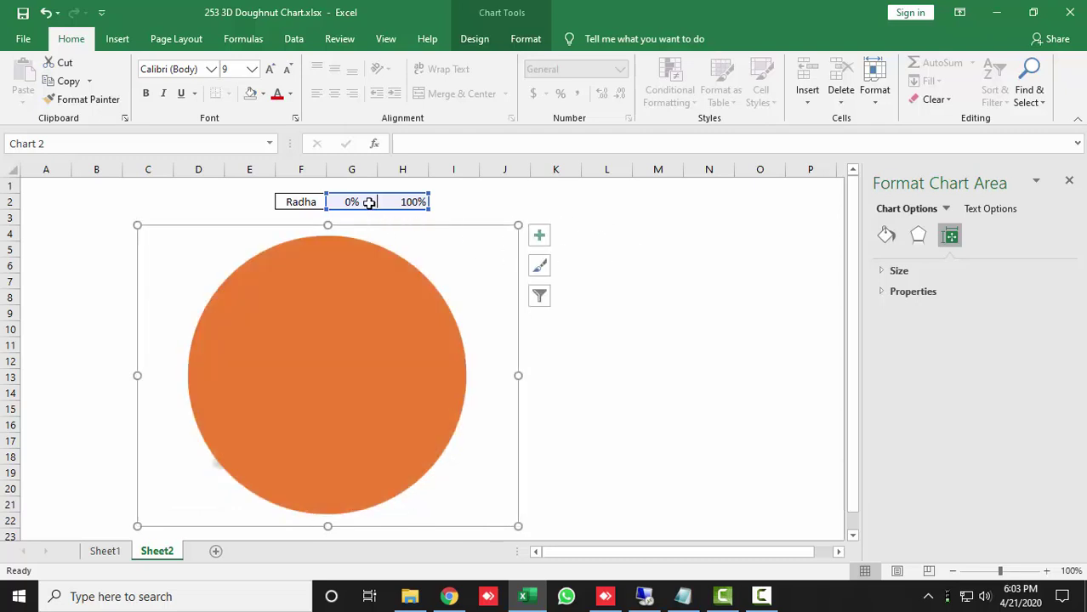
- Enter 95% and then 50% in G2 so half the ring turns orange
left_click(365, 201)
type("95")
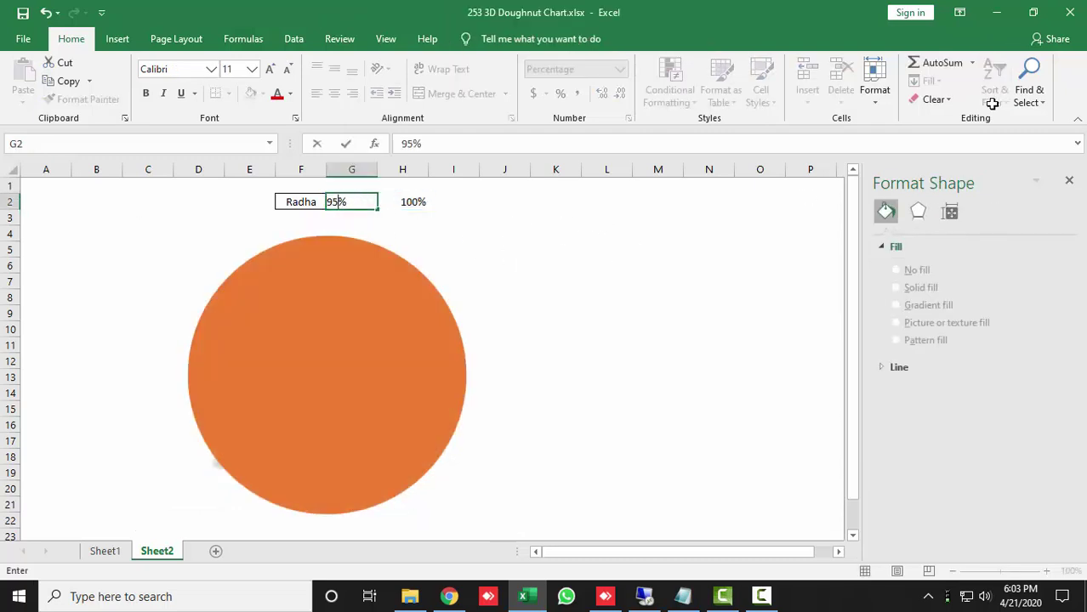
key("Return")
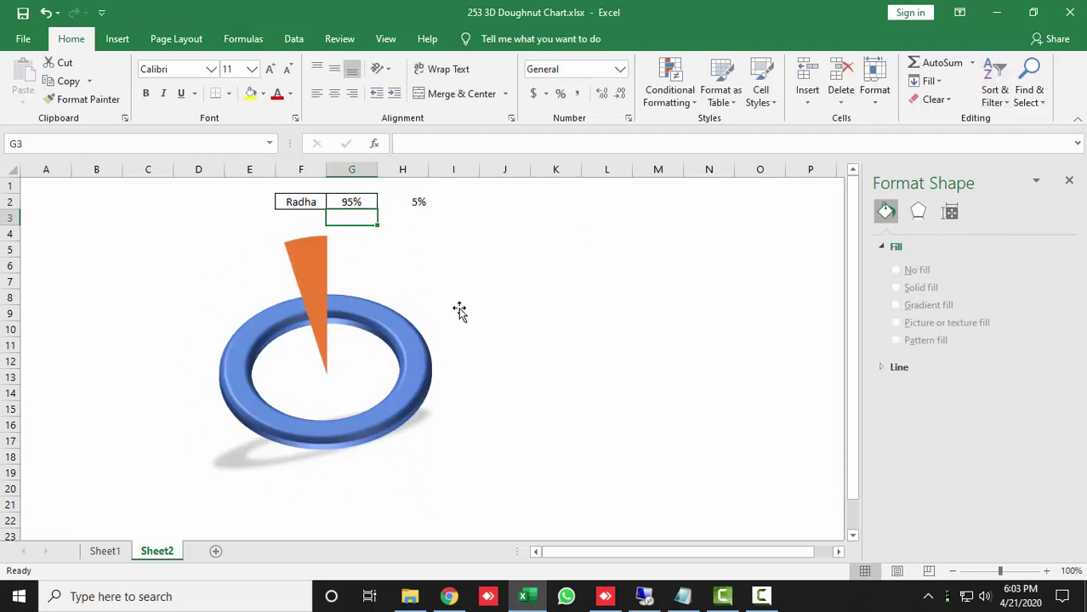
left_click(366, 201)
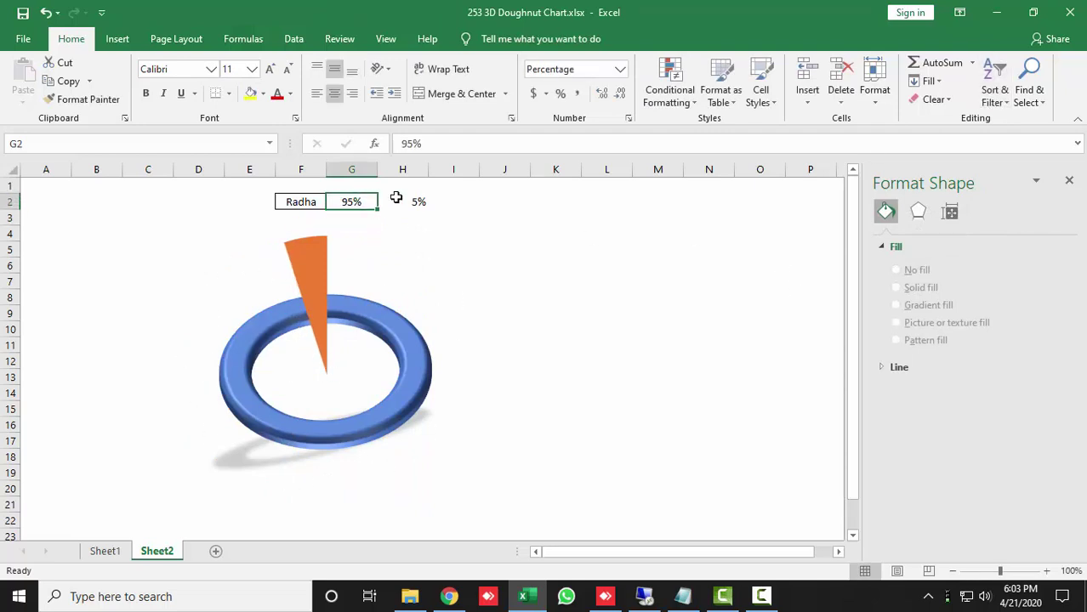
type("50")
key("Return")
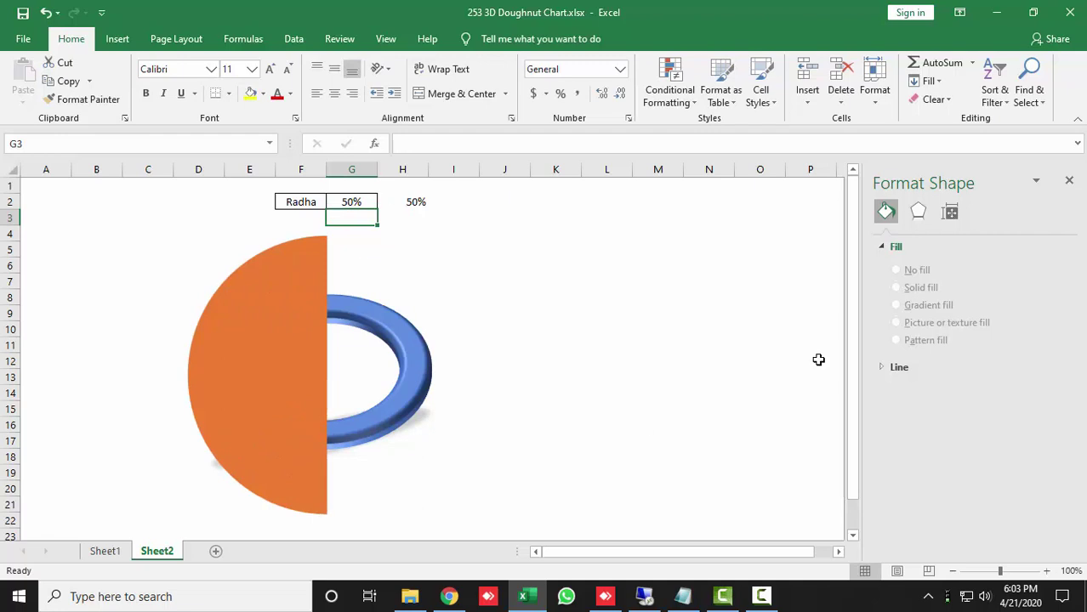
left_click(650, 311)
- Give the orange slice a solid white fill with 15% transparency and close the Format pane
left_click(287, 325)
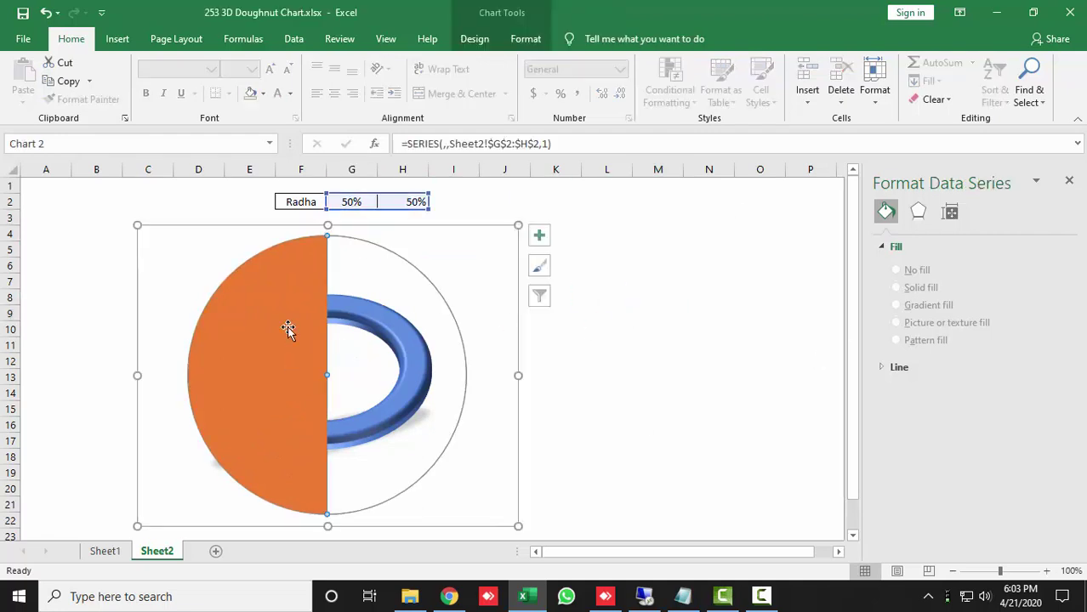
left_click(287, 325)
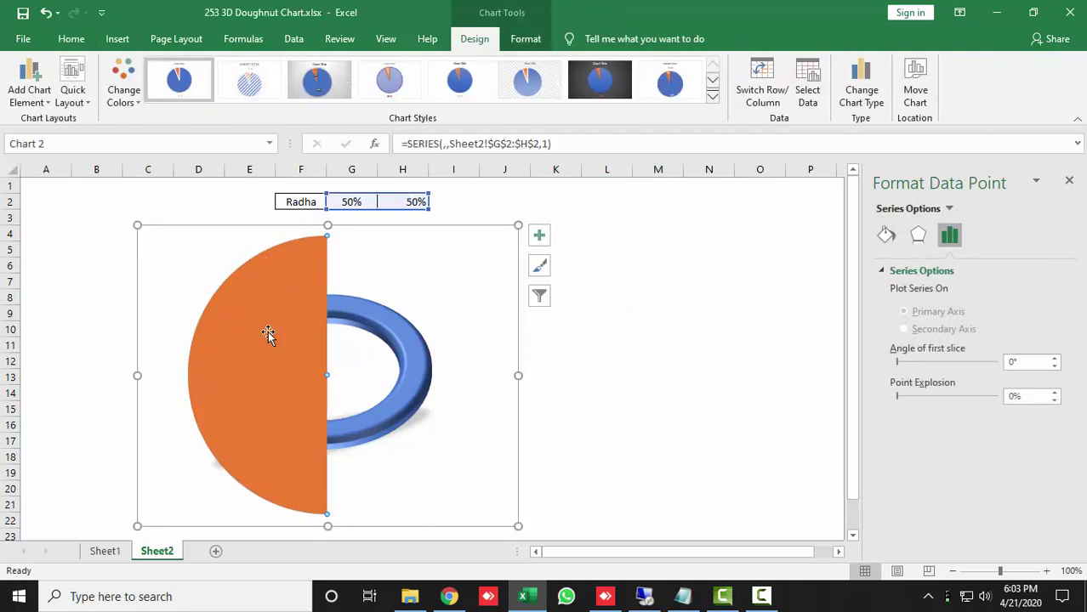
left_click(886, 236)
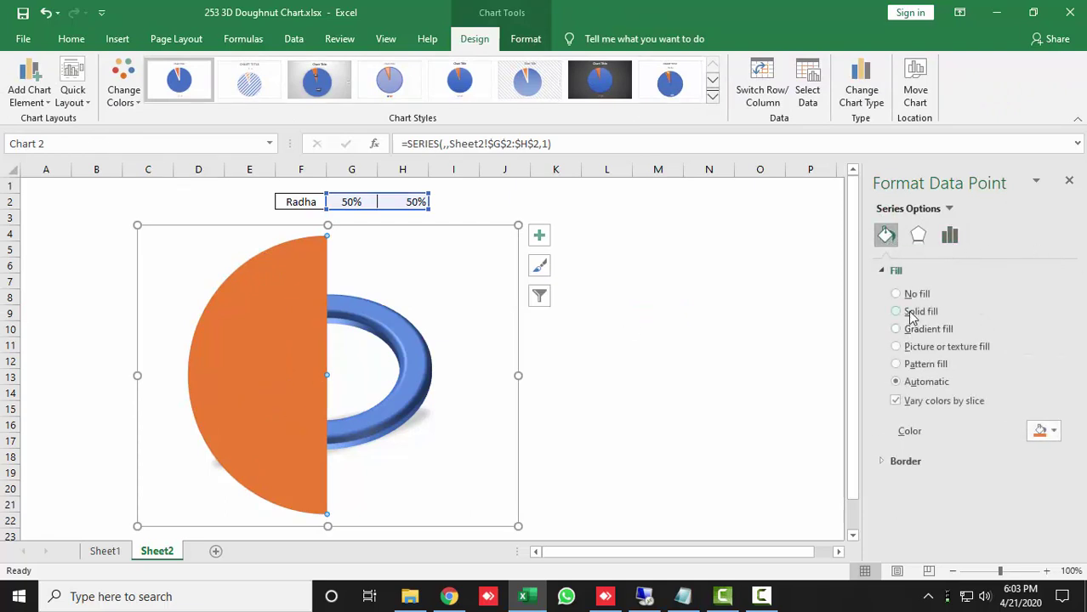
left_click(908, 312)
left_click(1052, 432)
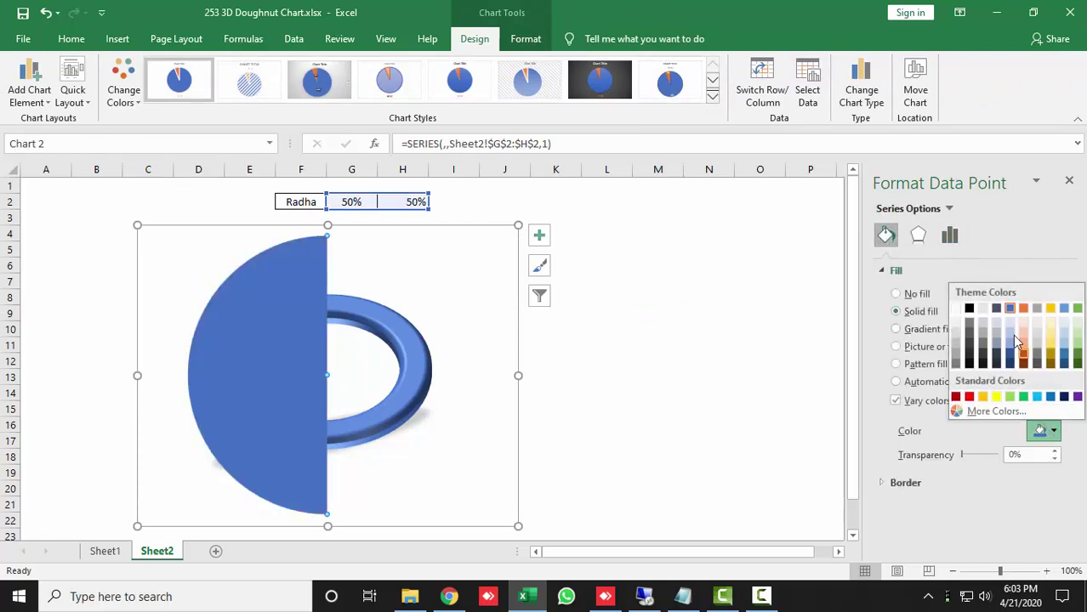
left_click(968, 309)
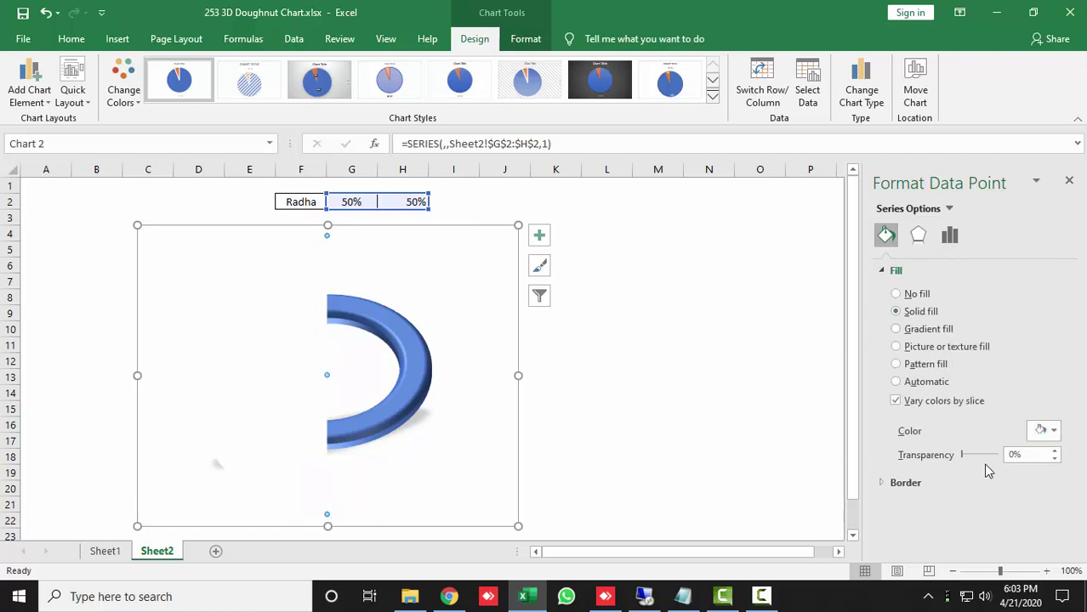
left_click(1026, 455)
type("15")
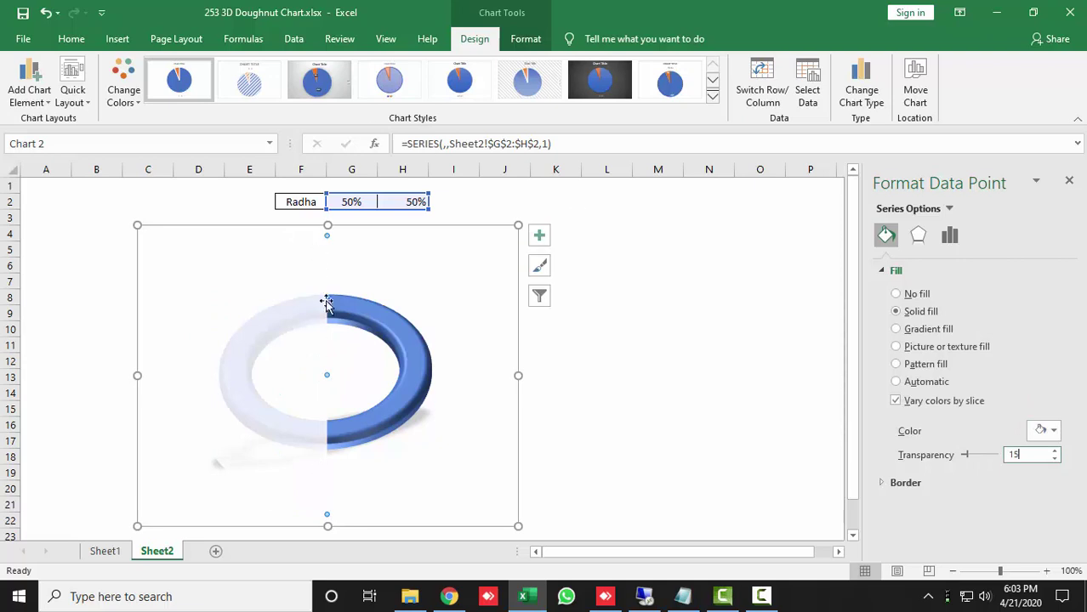
left_click(1069, 180)
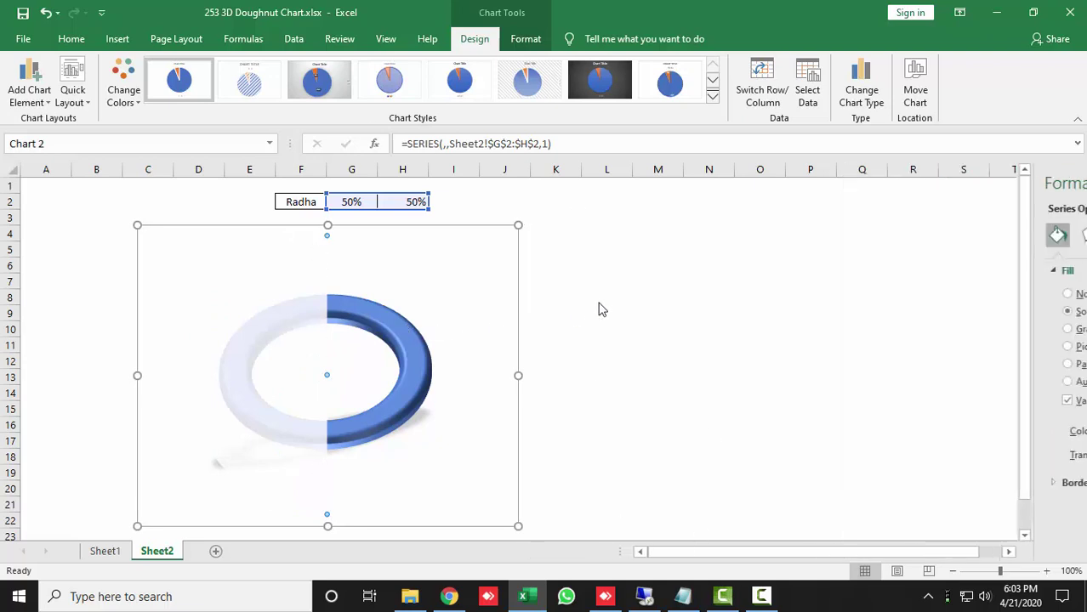
left_click(649, 254)
- Enter 45% in G2 to test the ring
left_click(586, 204)
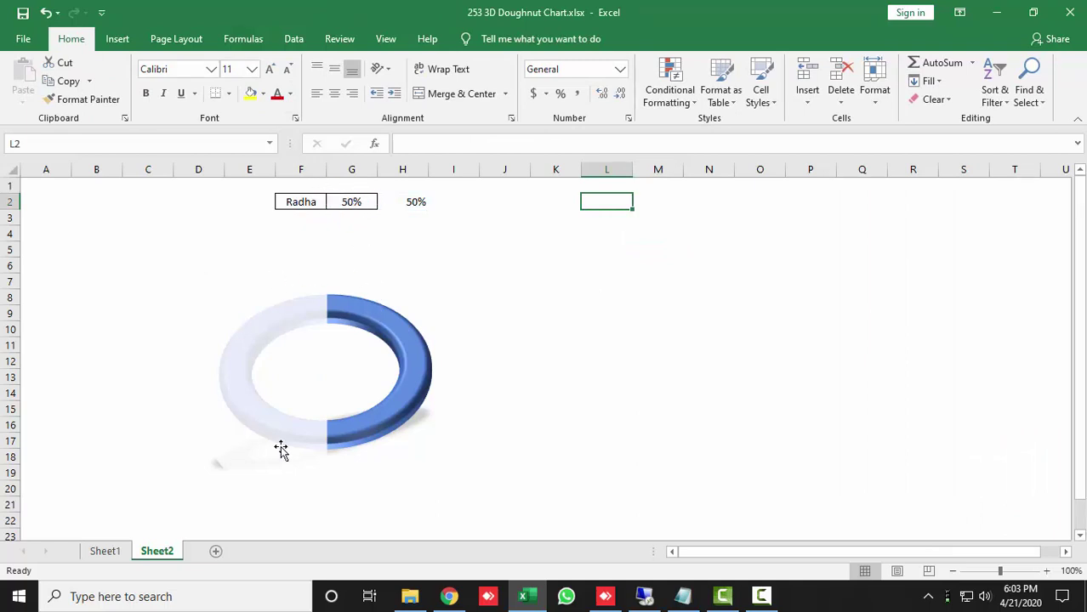
left_click(347, 204)
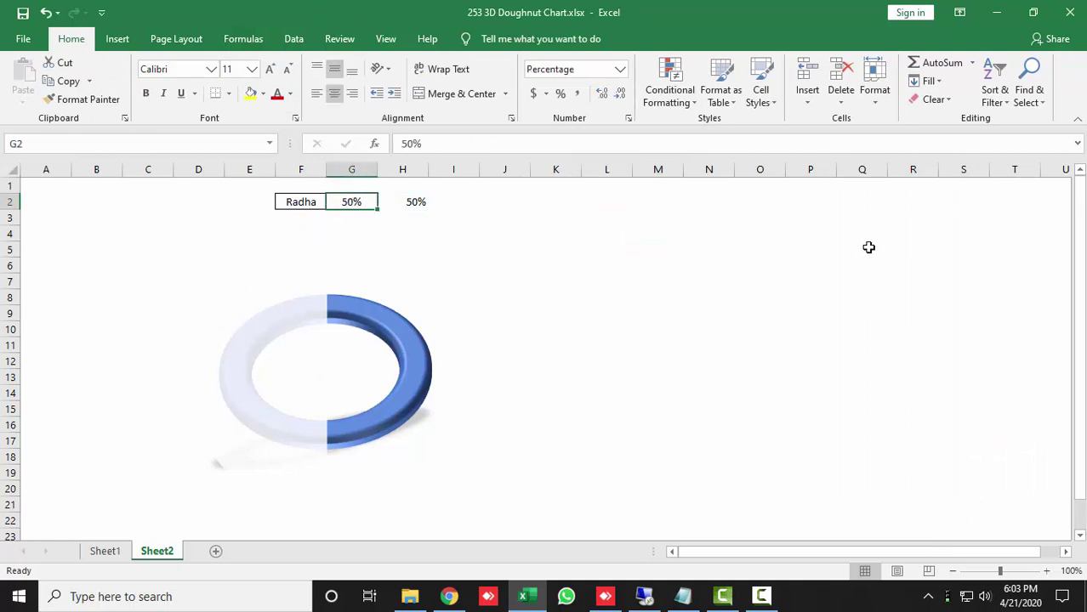
type("45")
key("Return")
- Change G2 to 75% and then 25%, glance at Sheet1, and return to Sheet2
key("Up")
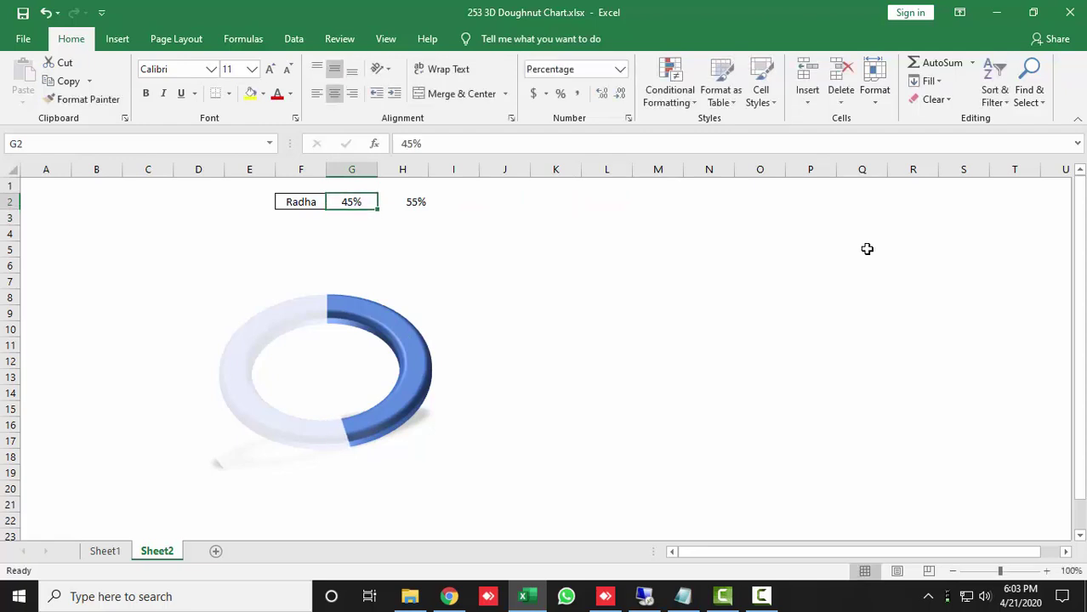
key("Down")
key("Up")
type("75")
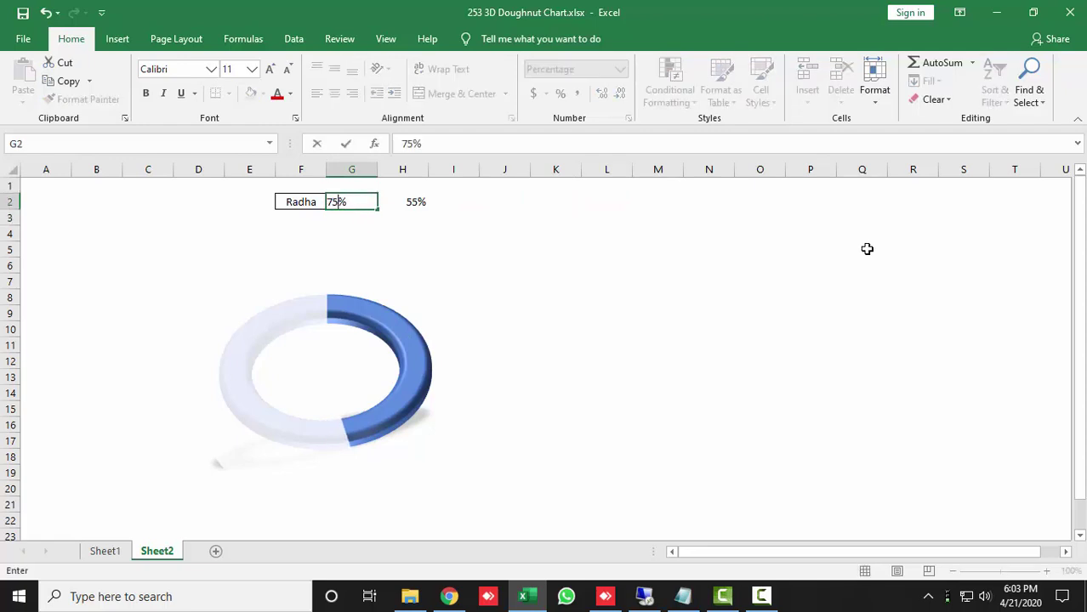
key("Return")
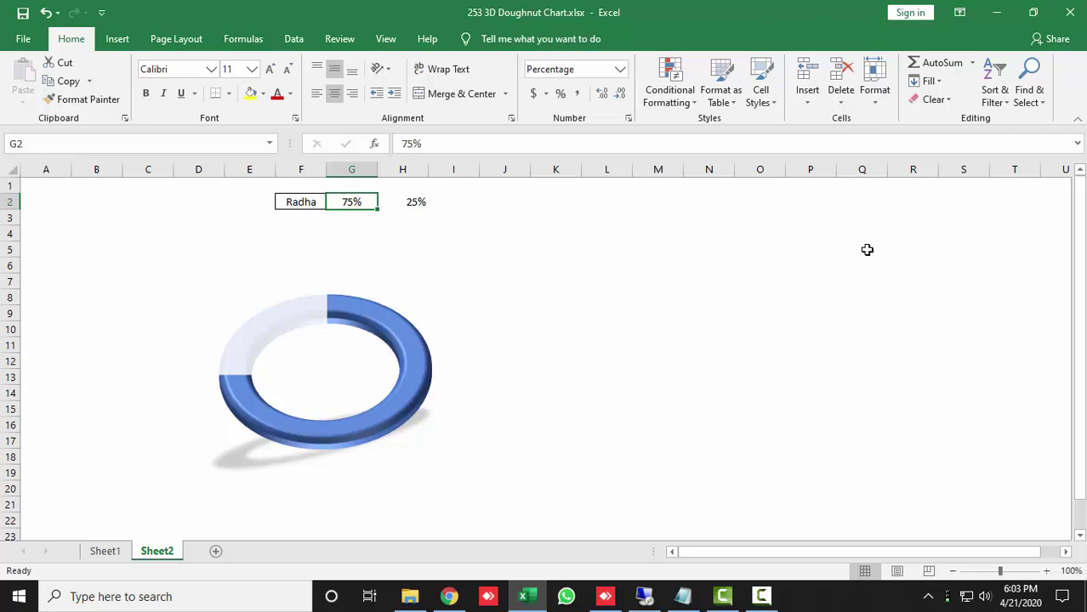
type("25%")
key("Return")
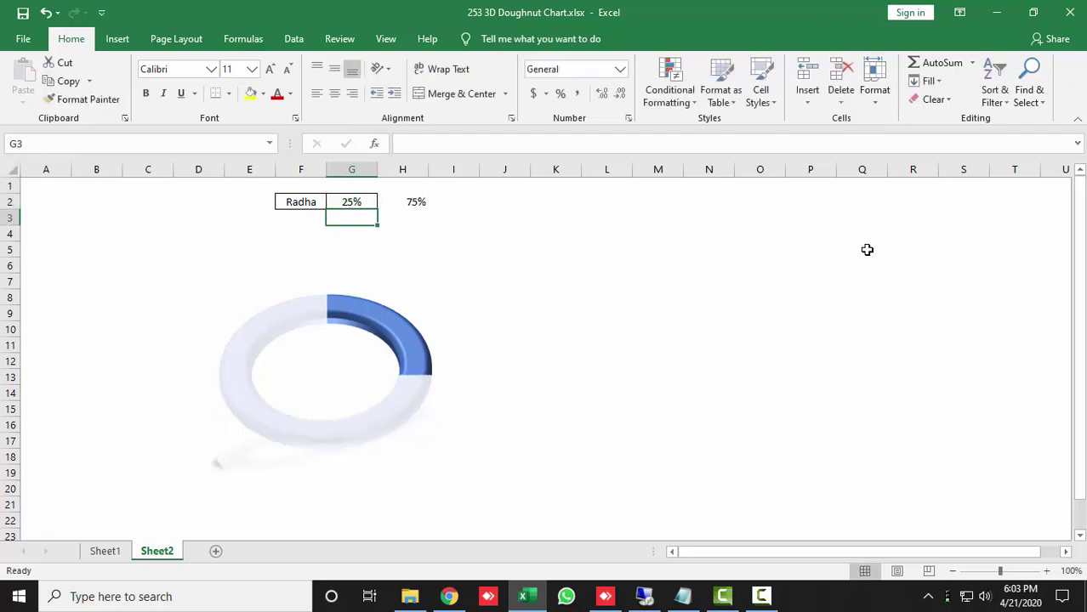
left_click(100, 552)
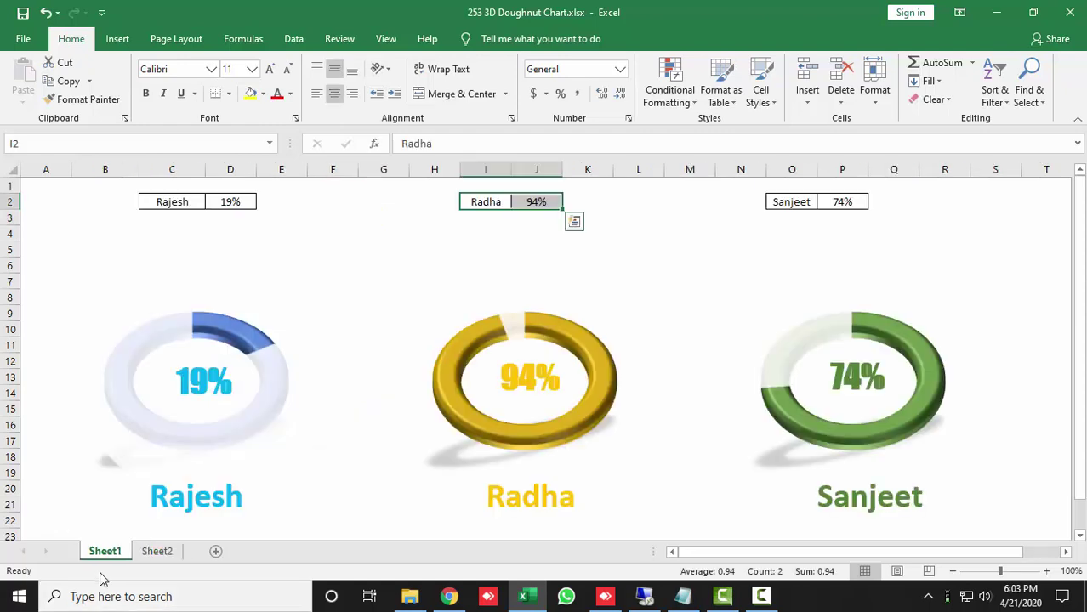
left_click(161, 551)
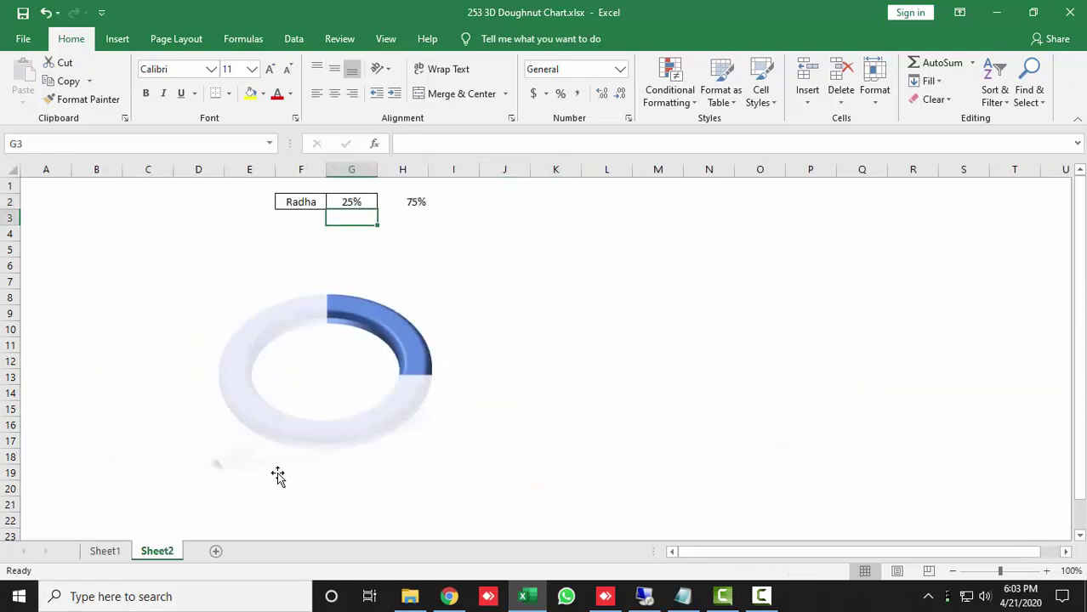
- Draw a text box beside the chart and link it to G2 so it shows 25%
left_click(118, 41)
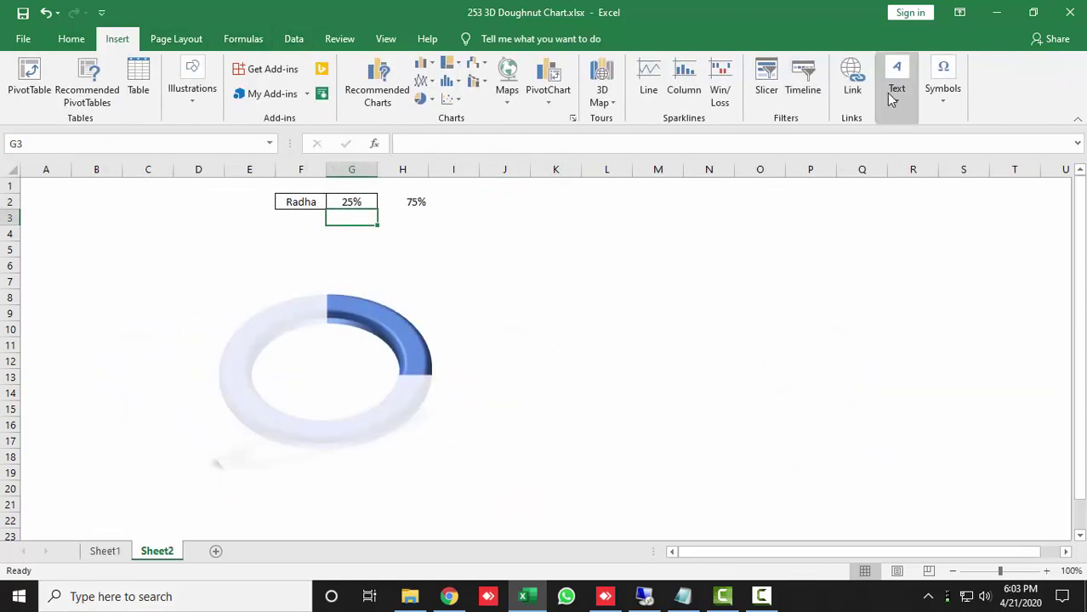
left_click(896, 89)
left_click(895, 157)
left_click_drag(607, 243, 684, 289)
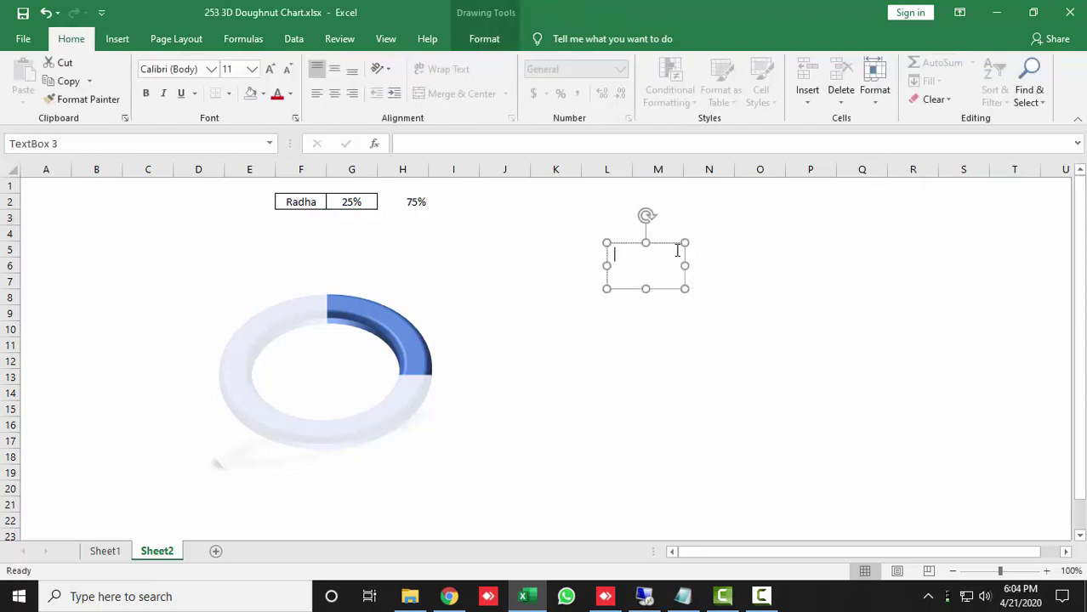
left_click(466, 151)
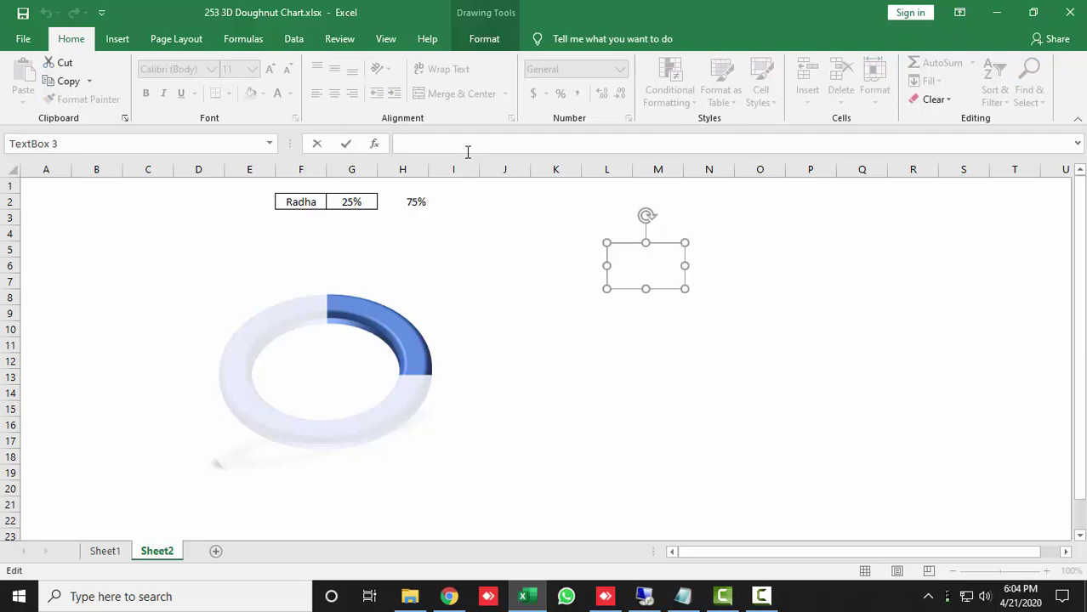
type("=")
left_click(361, 201)
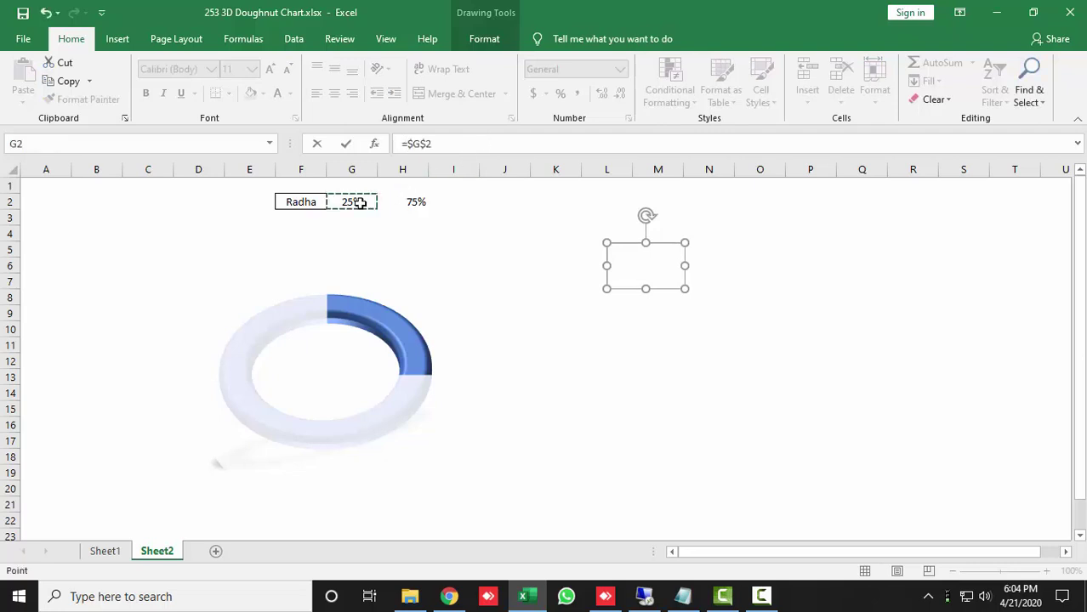
key("Return")
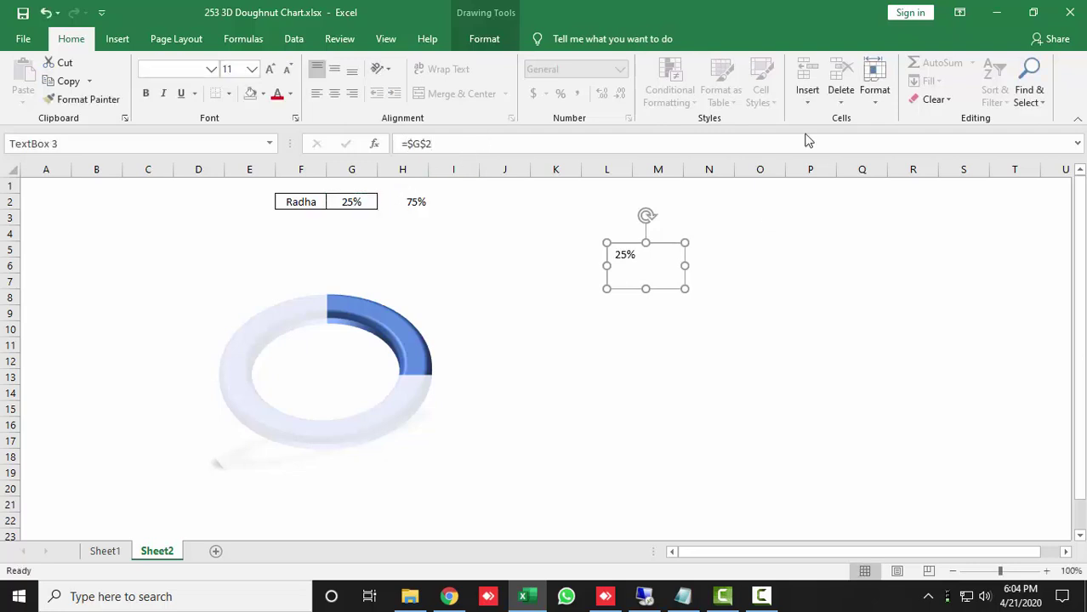
- Centre the 25% text in its box and set the font size to 32
left_click(335, 95)
left_click(336, 70)
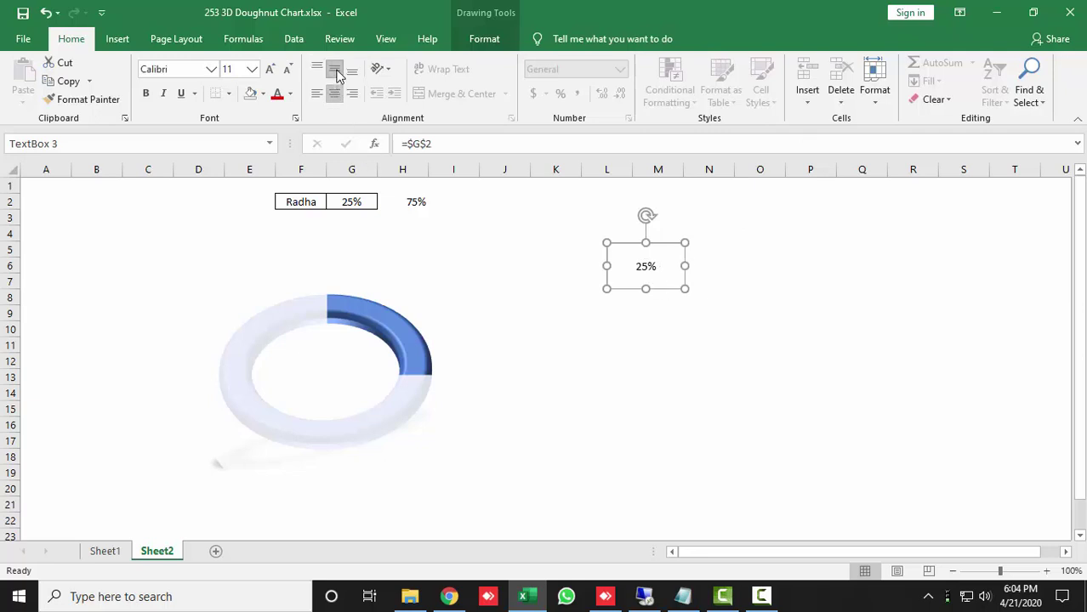
left_click(270, 68)
left_click(270, 69)
left_click(270, 69)
left_click(269, 68)
left_click(269, 69)
left_click(270, 69)
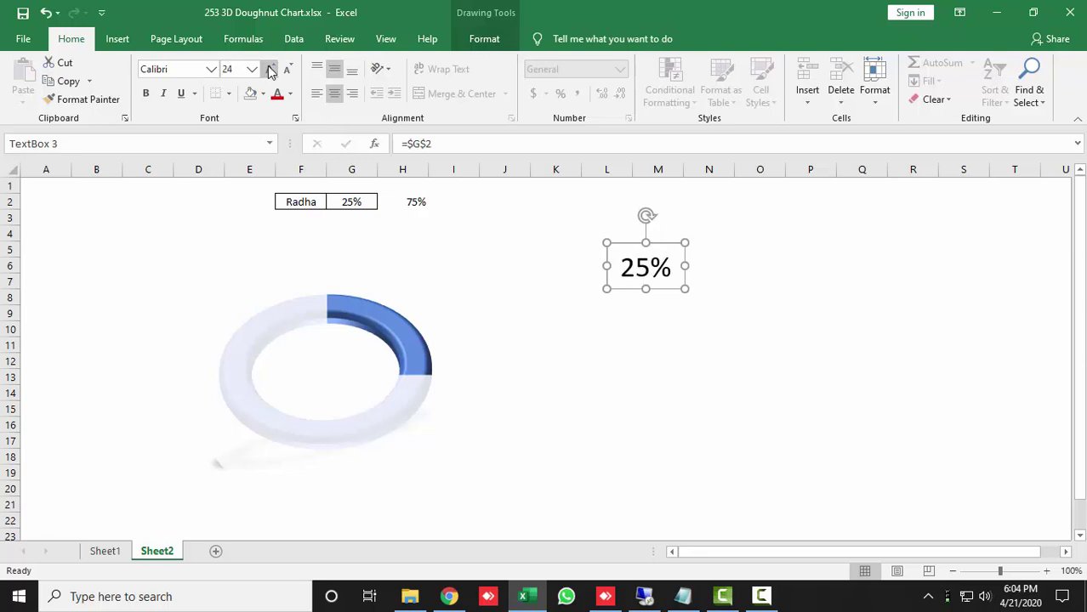
left_click(269, 69)
left_click(270, 68)
left_click(270, 68)
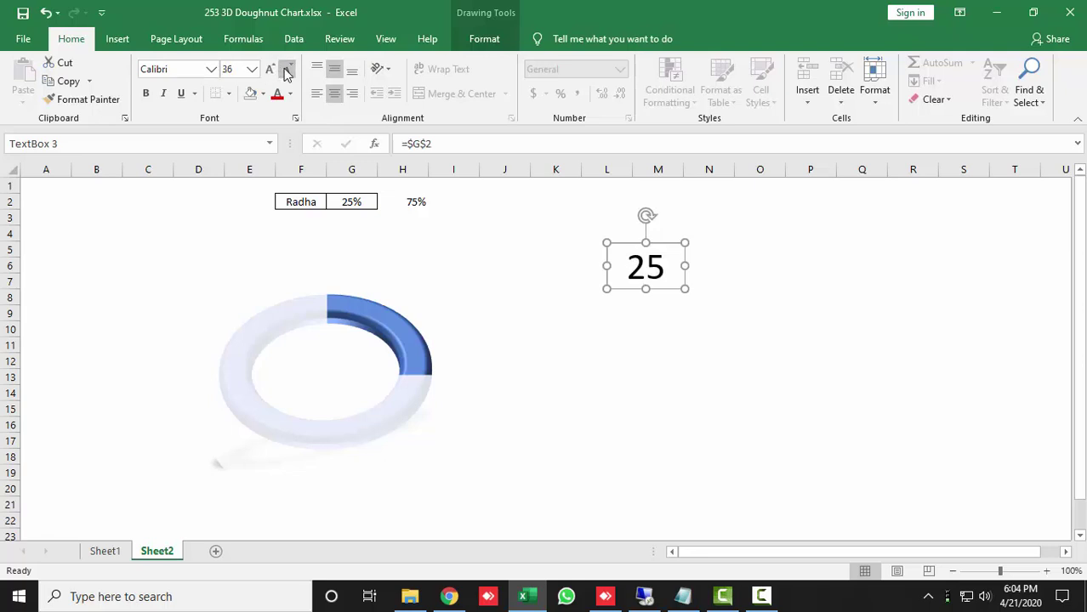
left_click(287, 70)
left_click(287, 70)
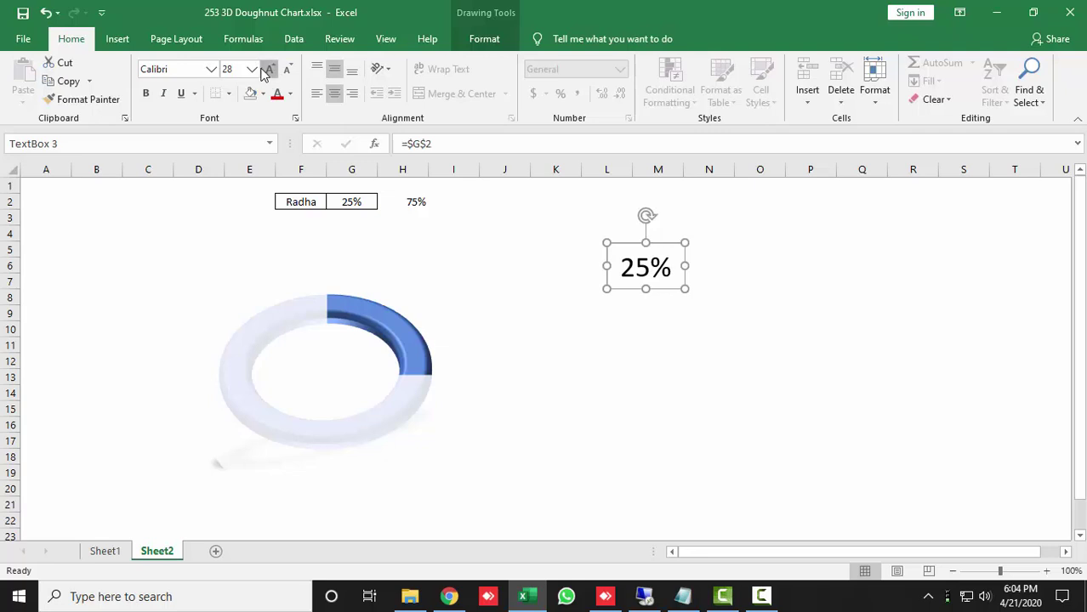
left_click(267, 70)
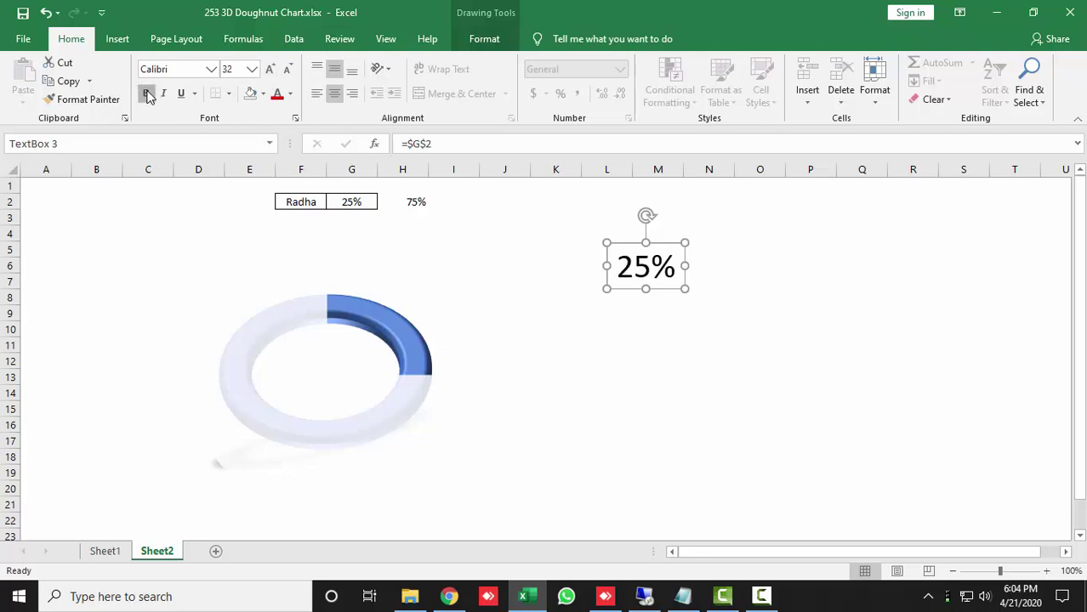
- Make the 25% text bold and light blue
left_click(146, 93)
left_click(290, 94)
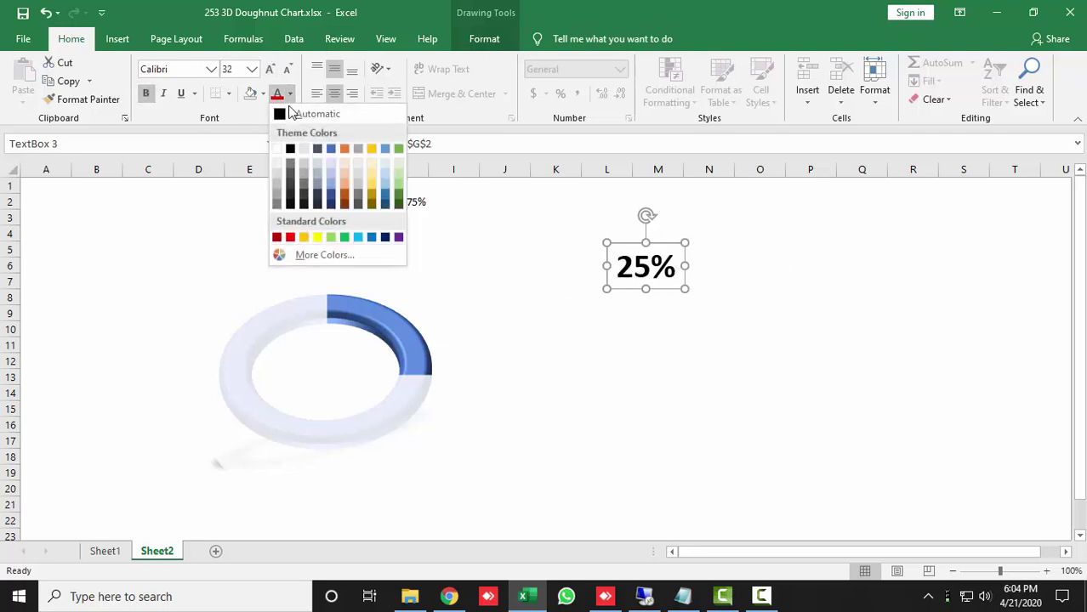
key("Escape")
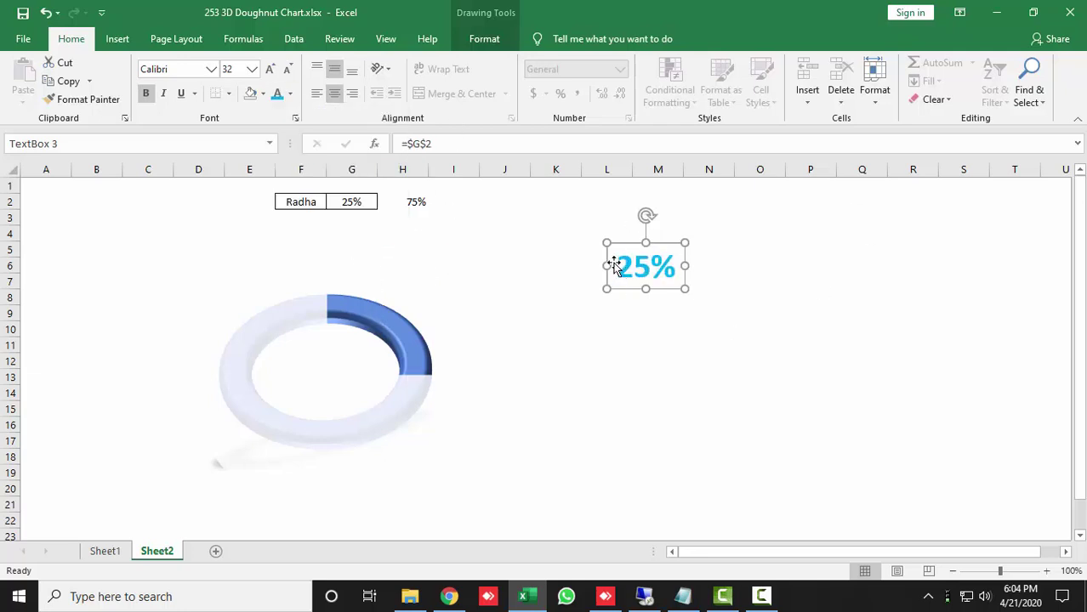
- Set the percentage text box to No Fill and No Outline
left_click(491, 41)
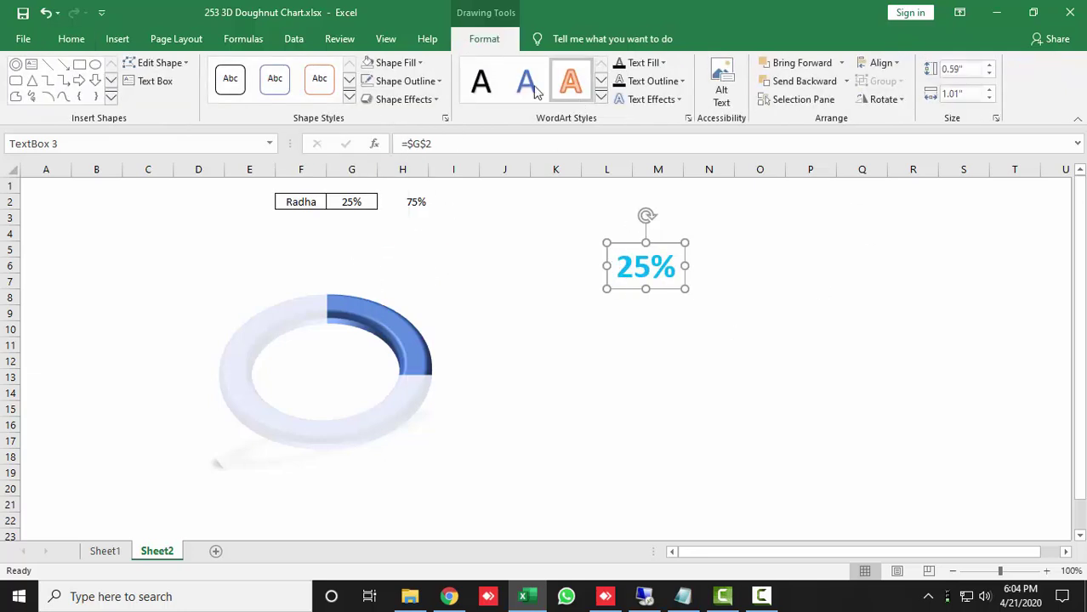
left_click(393, 63)
left_click(410, 220)
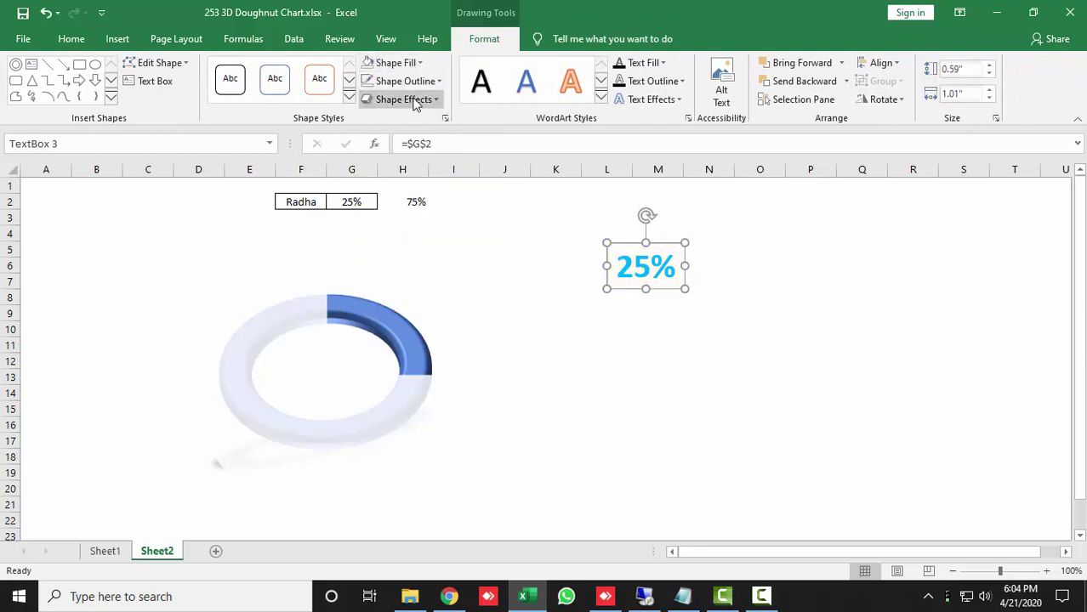
left_click(405, 81)
left_click(411, 241)
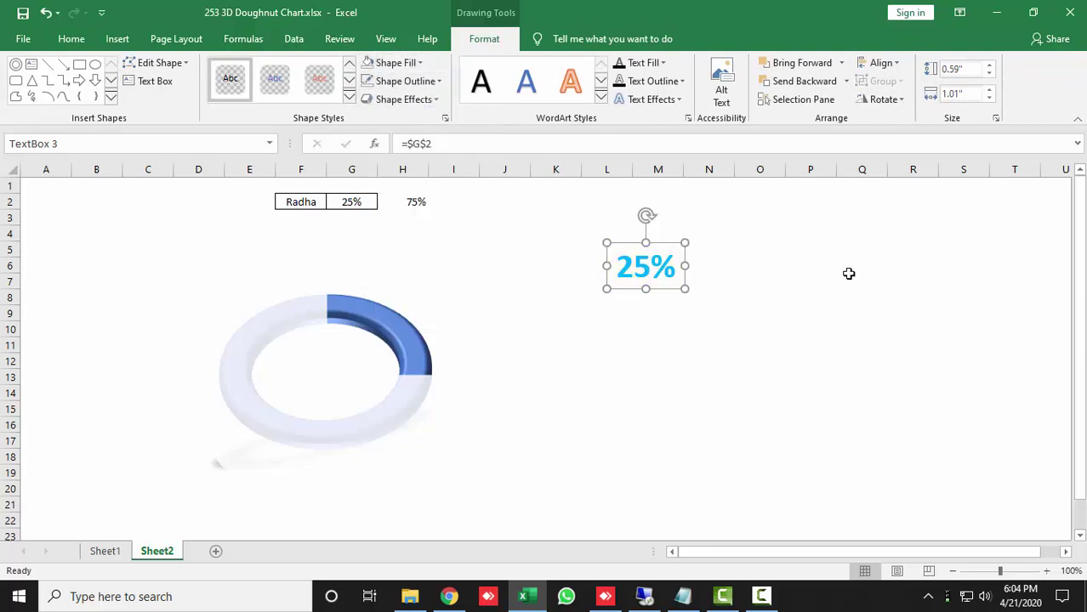
- Drag the 25% label into the centre of the doughnut ring
left_click(849, 273)
left_click(635, 272)
left_click_drag(633, 250, 320, 349)
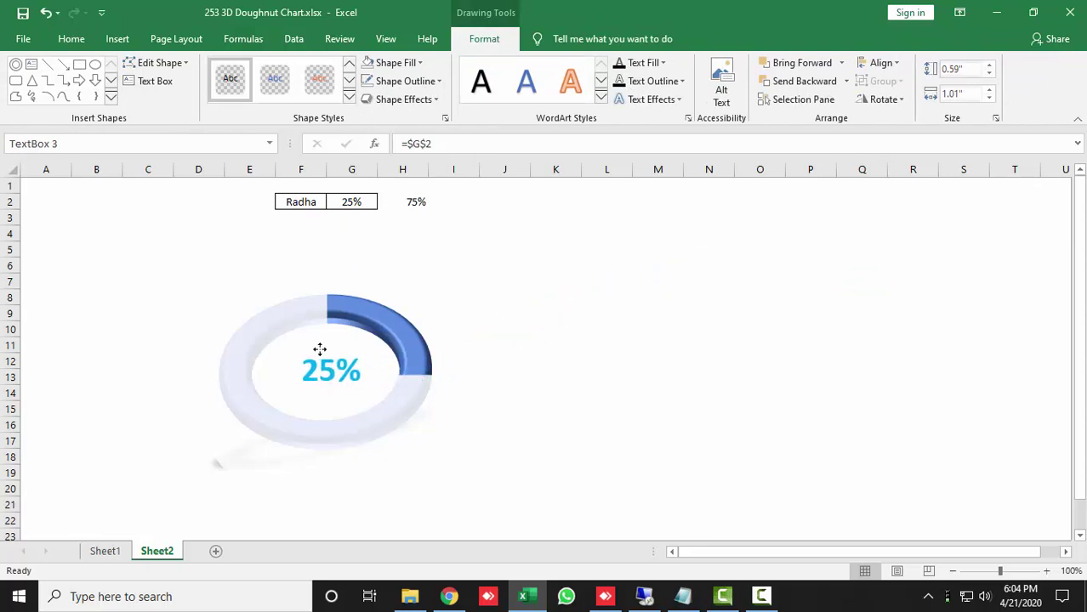
- Enter 45% in G2, view the examples on Sheet1, and return to Sheet2
left_click(691, 279)
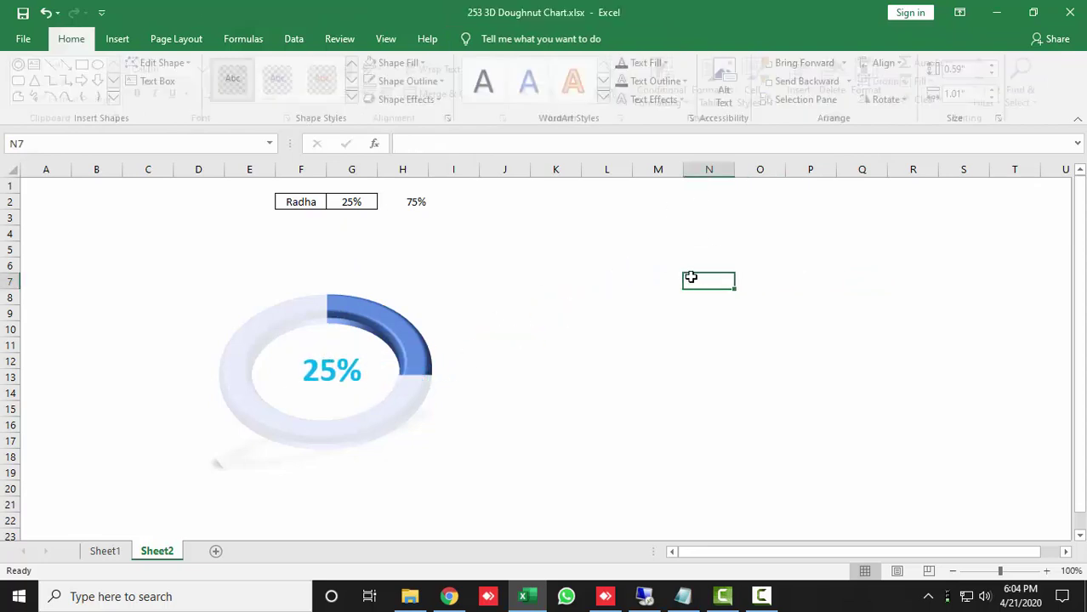
left_click(354, 203)
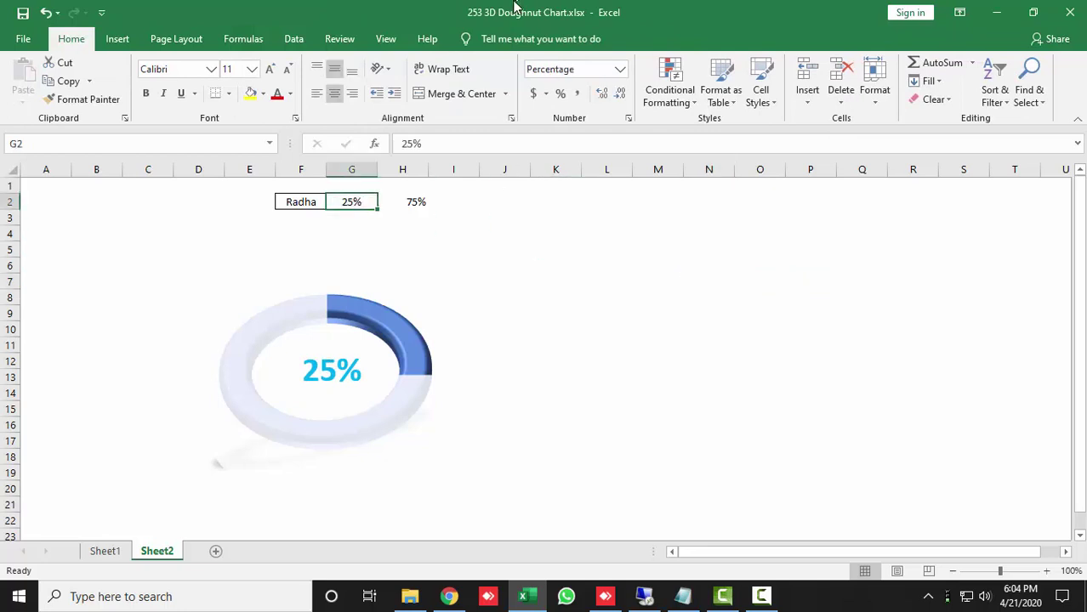
type("45")
key("Return")
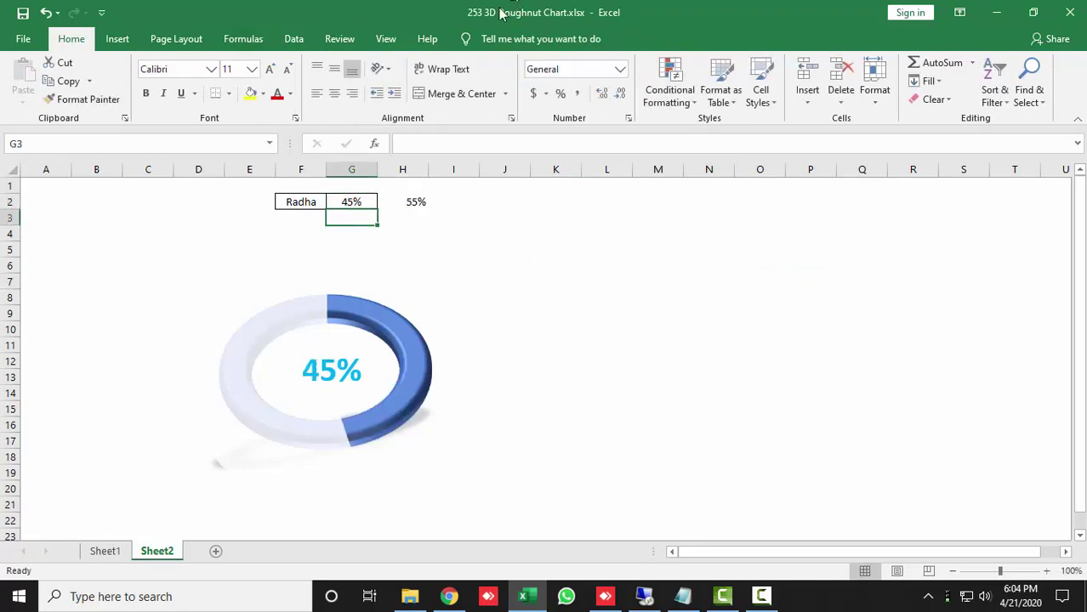
left_click(106, 553)
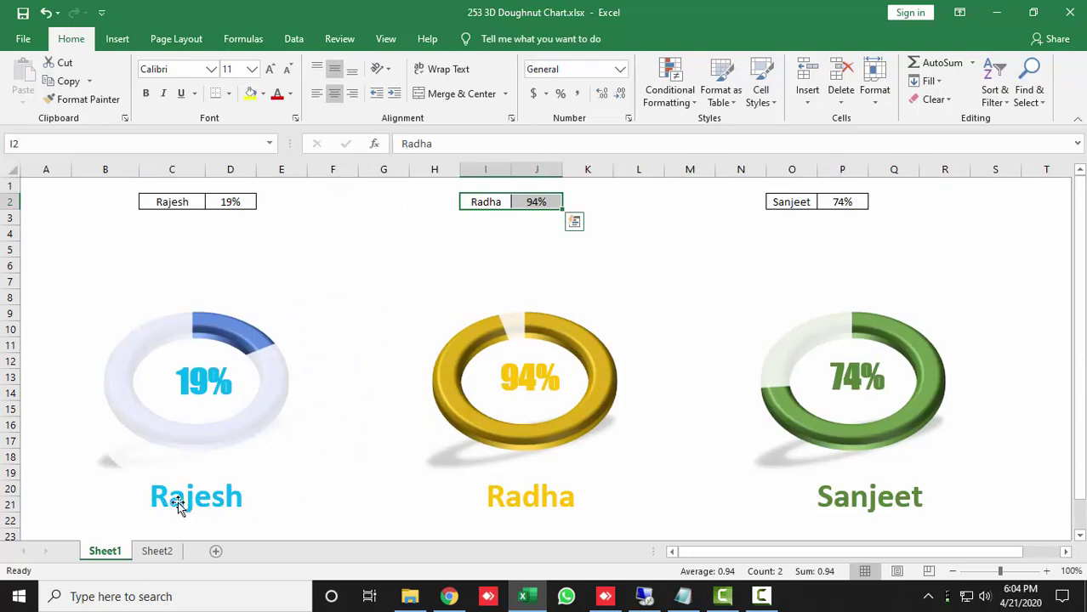
left_click(157, 551)
left_click(117, 39)
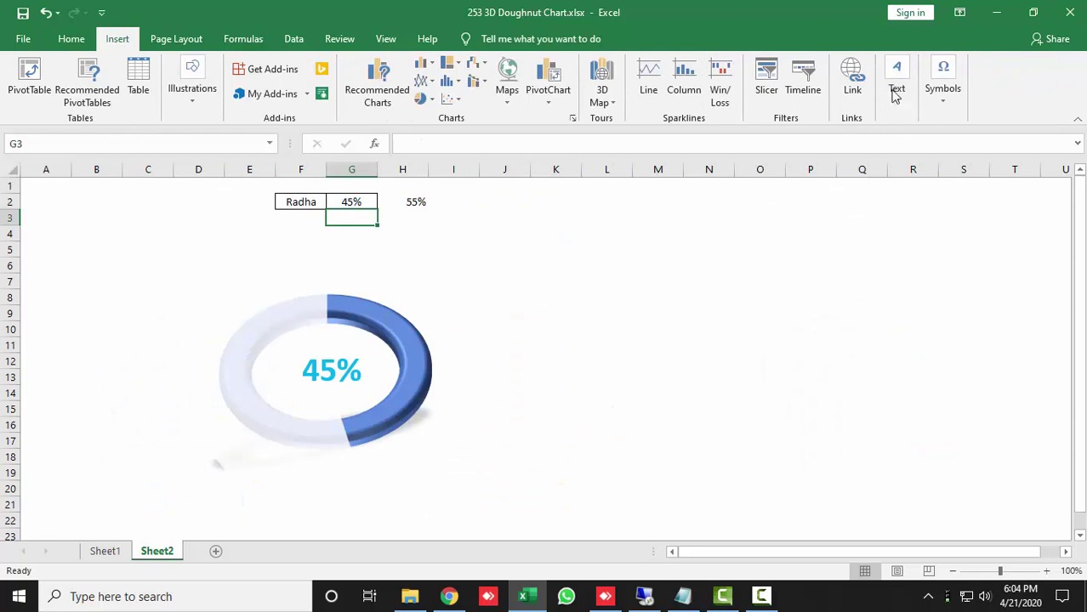
- Draw a new text box right of the doughnut and link it to the name in F2
left_click(897, 95)
left_click(898, 136)
left_click_drag(589, 263, 769, 320)
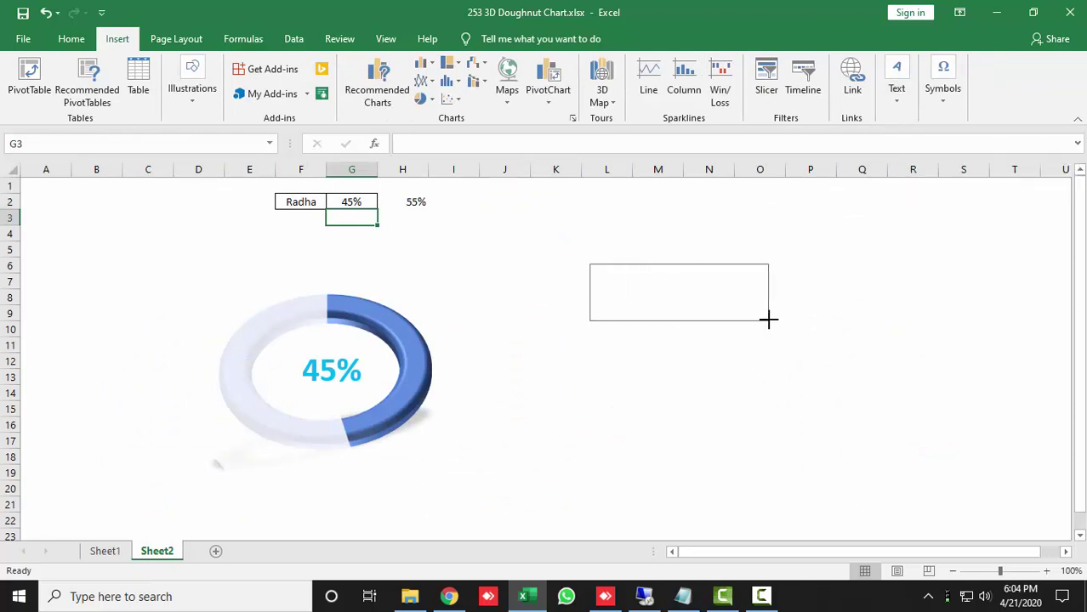
left_click(476, 143)
type("=")
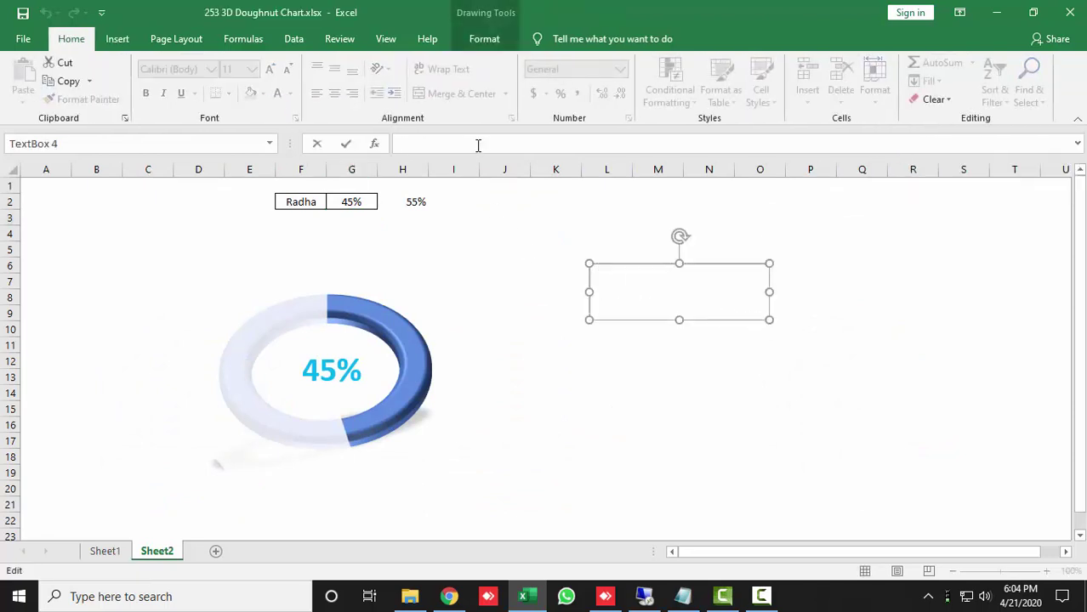
left_click(306, 201)
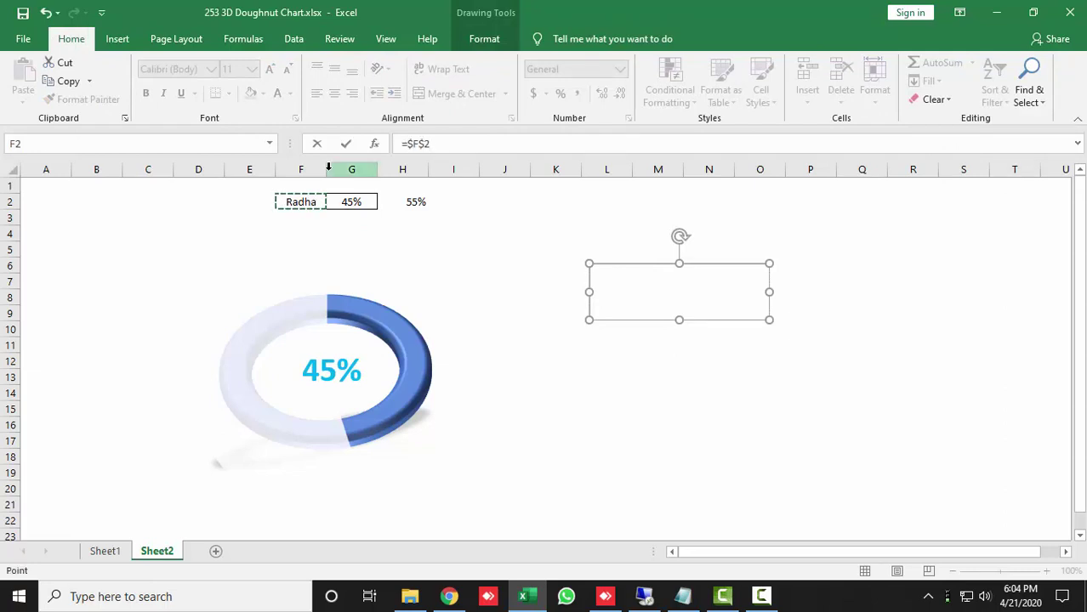
key("Return")
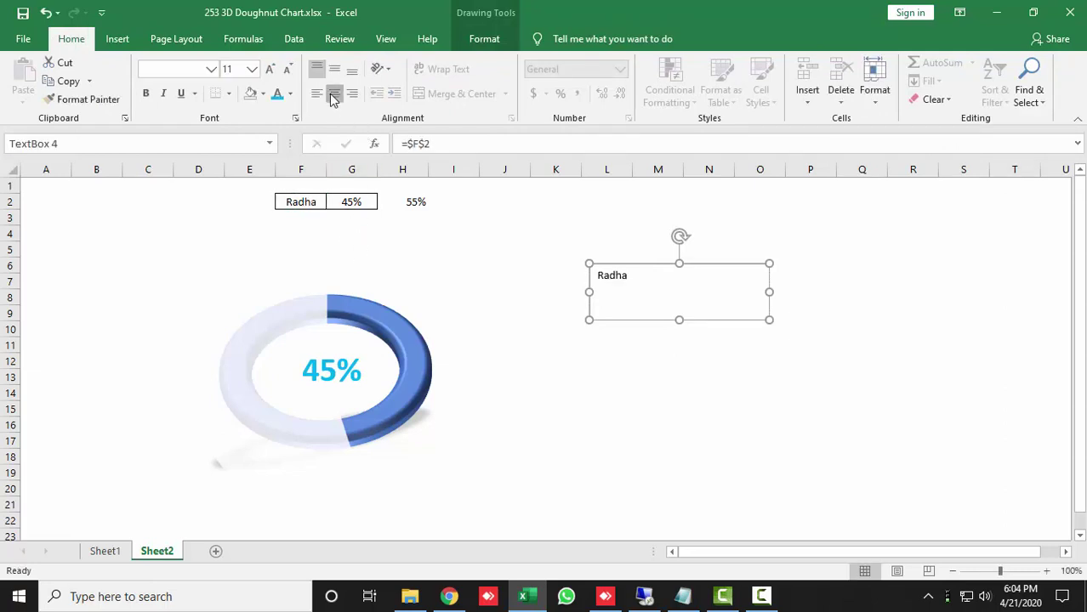
- Centre the name text in its box and make it 32 pt, bold and light blue
left_click(335, 73)
left_click(334, 93)
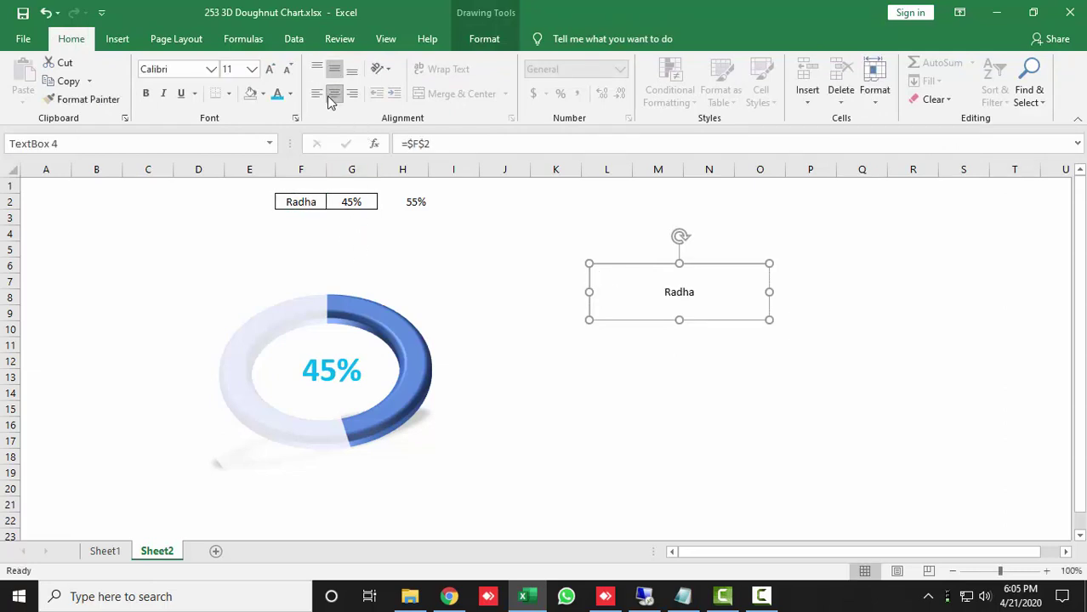
left_click(269, 70)
left_click(269, 70)
left_click(269, 71)
left_click(269, 71)
left_click(269, 71)
left_click(268, 71)
left_click(269, 70)
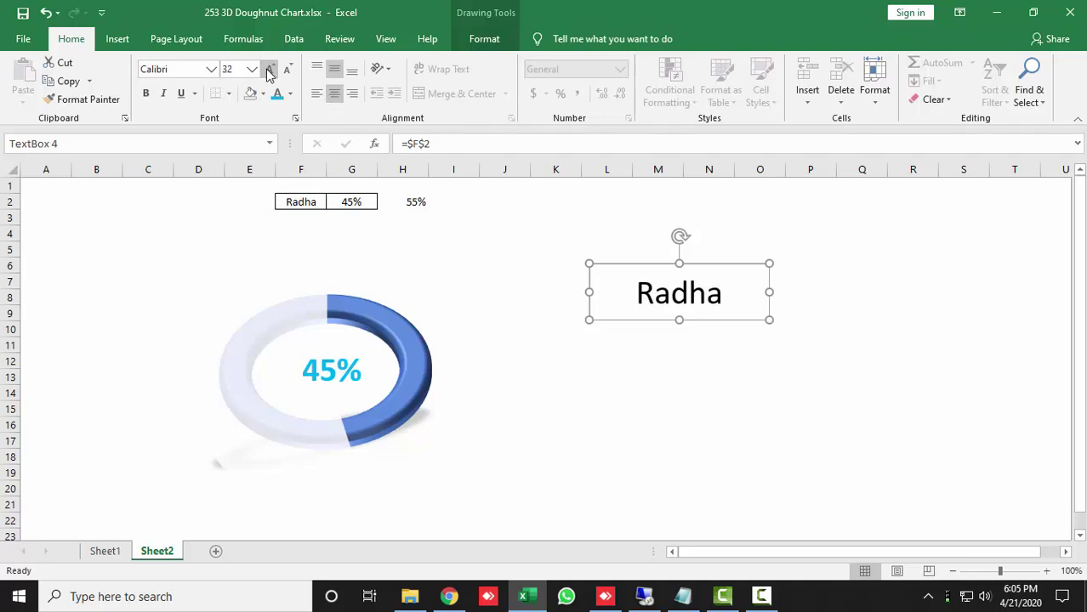
left_click(146, 94)
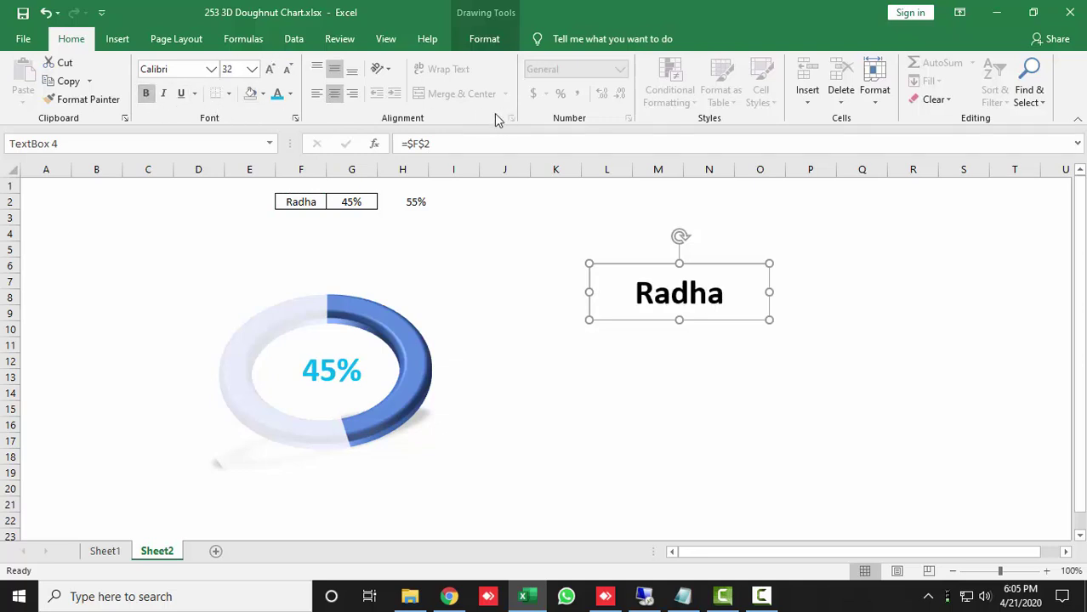
left_click(274, 94)
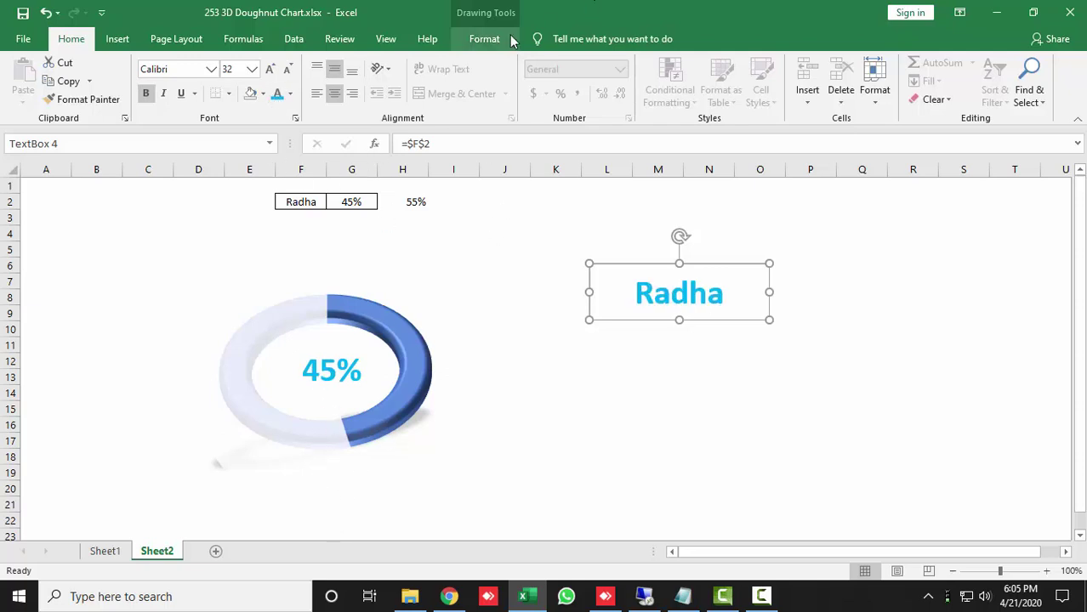
left_click(484, 38)
- Set the name box to No Fill and No Outline and drag it below the doughnut
left_click(409, 66)
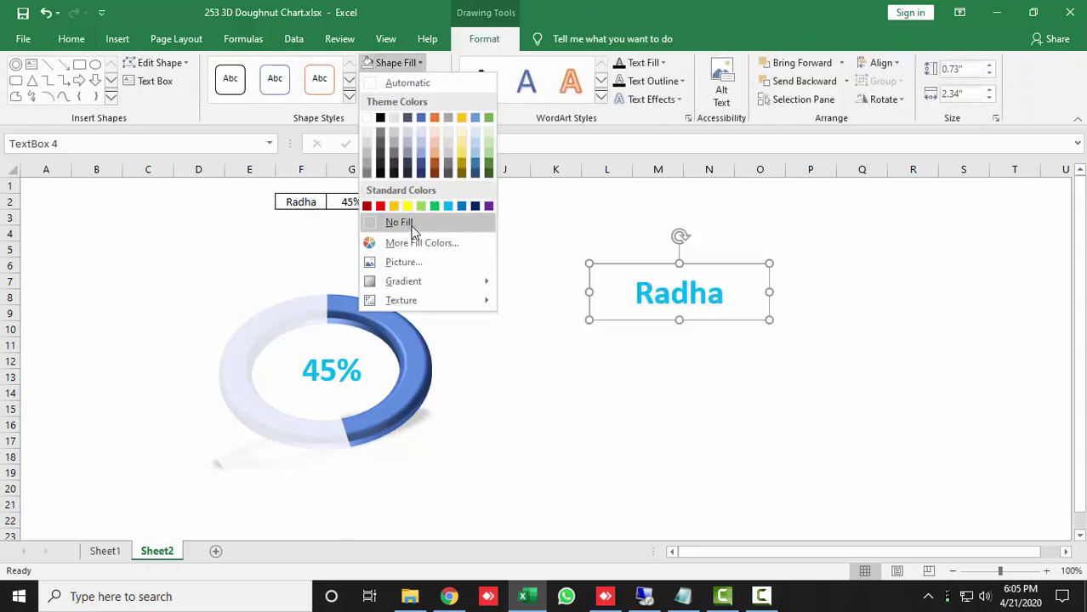
left_click(406, 222)
left_click(405, 81)
left_click(400, 246)
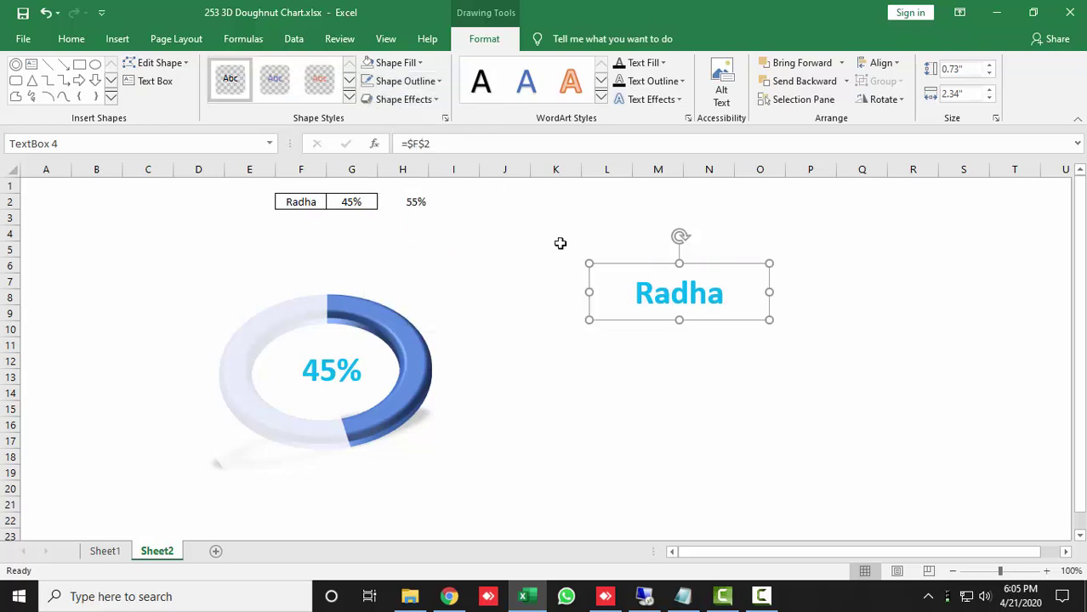
mouse_move(650, 267)
left_mouse_down()
mouse_move(290, 479)
mouse_move(290, 460)
left_mouse_up()
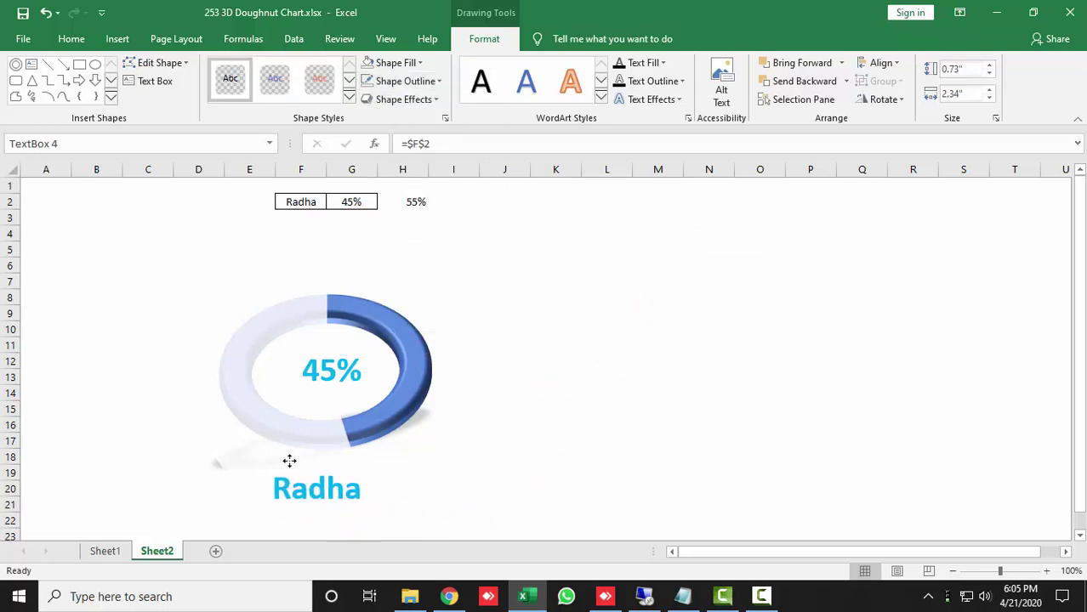
- Enter 95% in G2, compare with the Sheet1 examples, and return to Sheet2
left_click(539, 340)
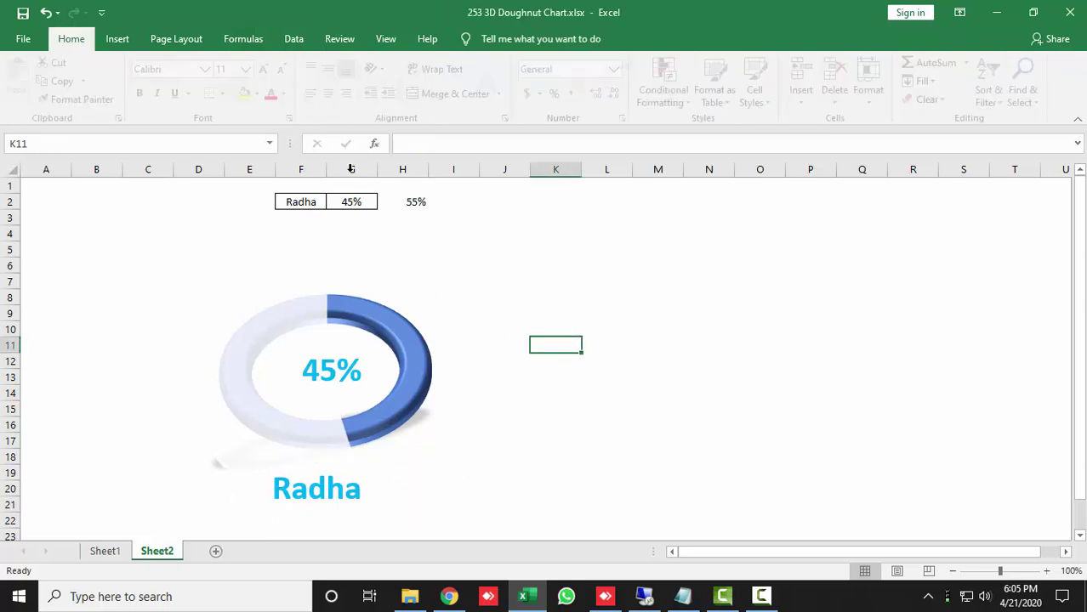
left_click(349, 194)
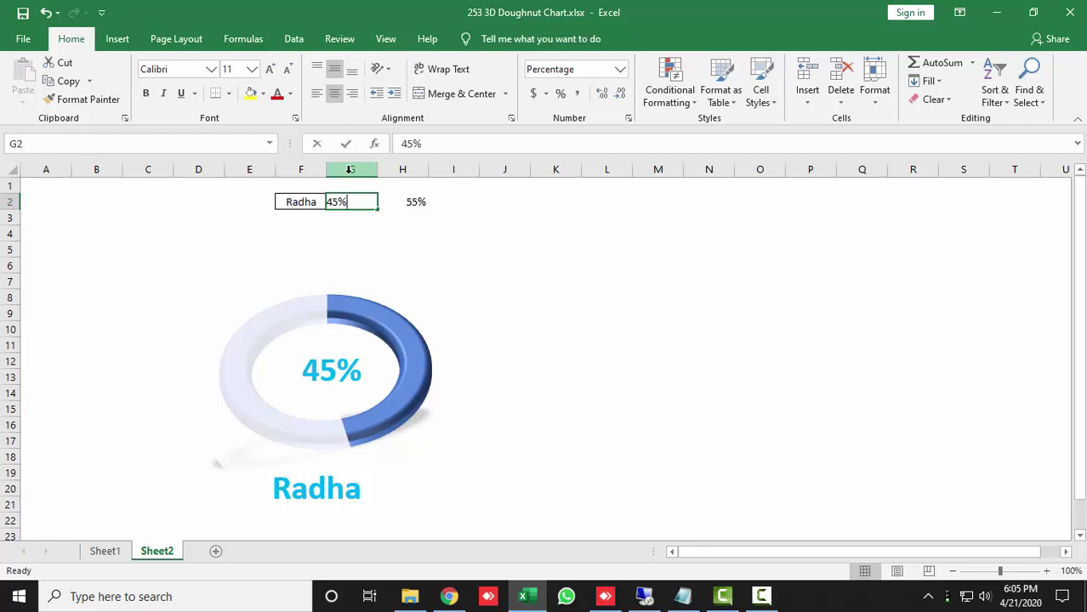
type("95")
key("Return")
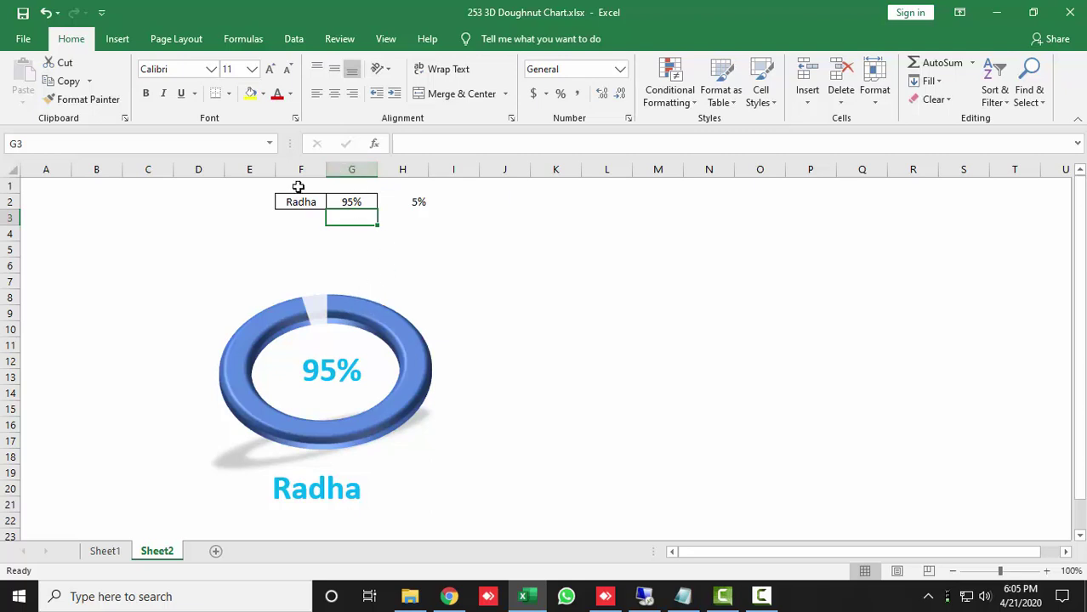
mouse_move(332, 279)
left_click(106, 551)
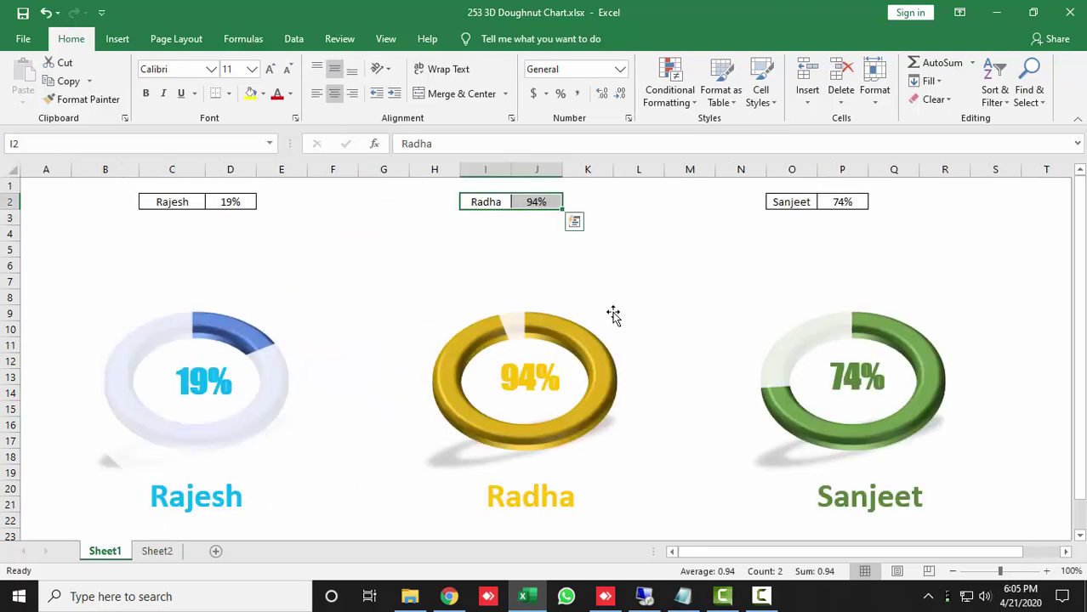
left_click(157, 551)
mouse_move(421, 351)
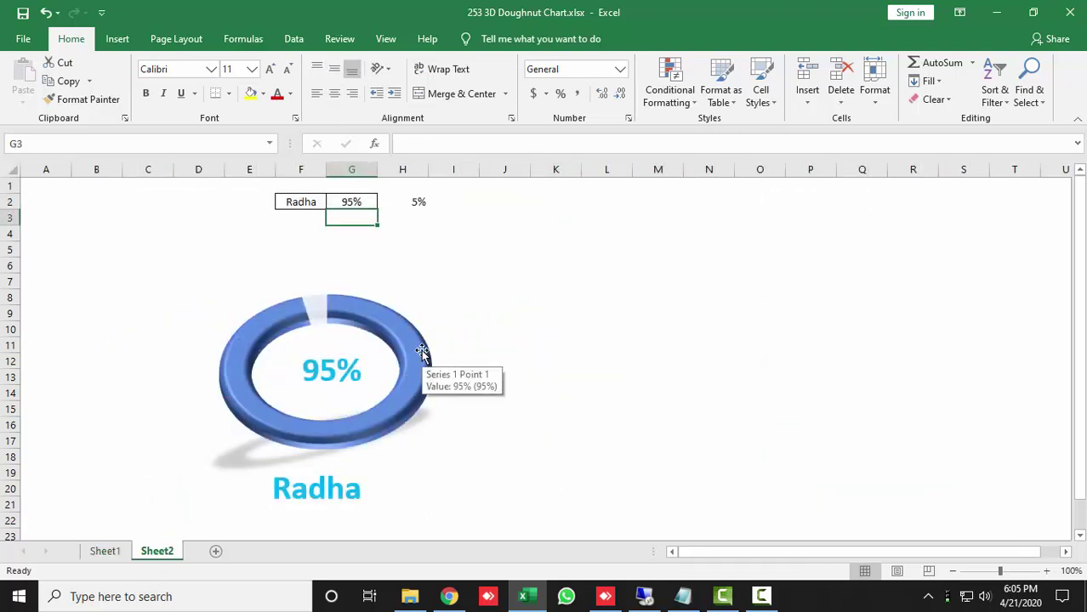